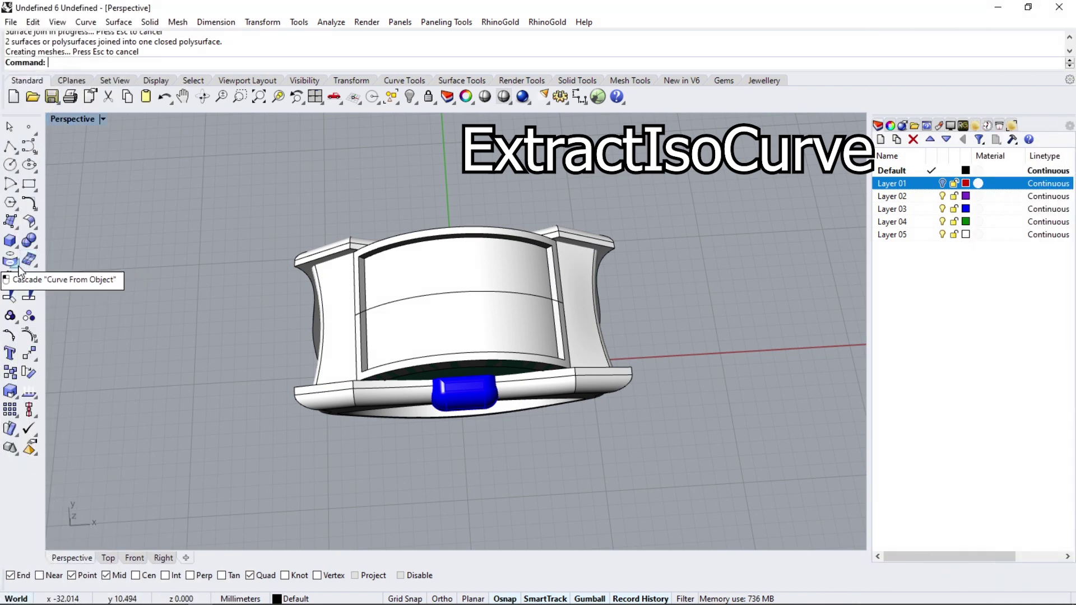
Extract an isocurve running across the ring's top surface.
click(20, 270)
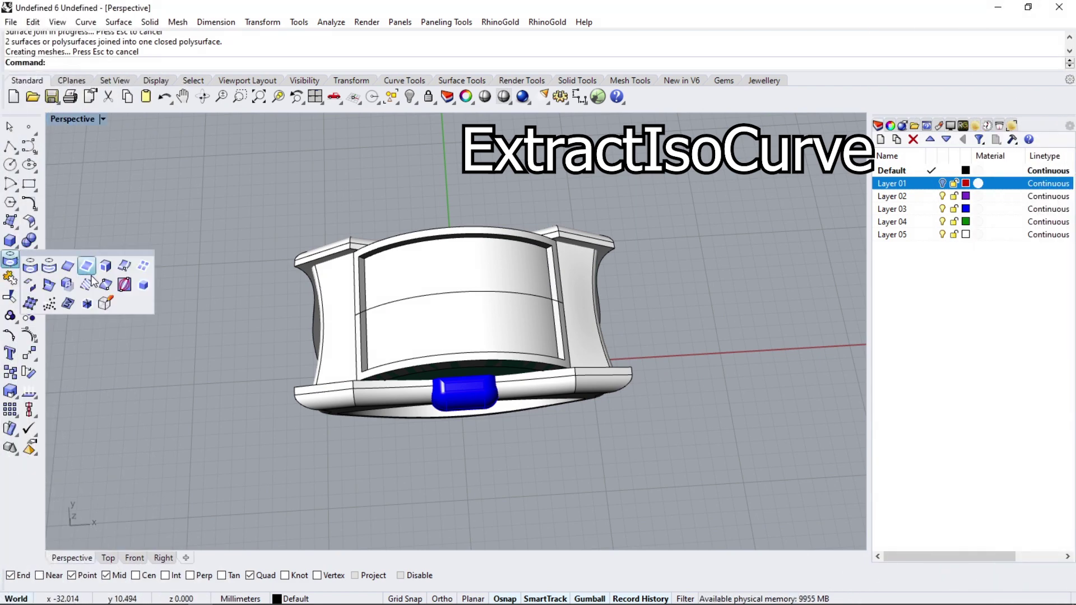
click(108, 269)
click(434, 306)
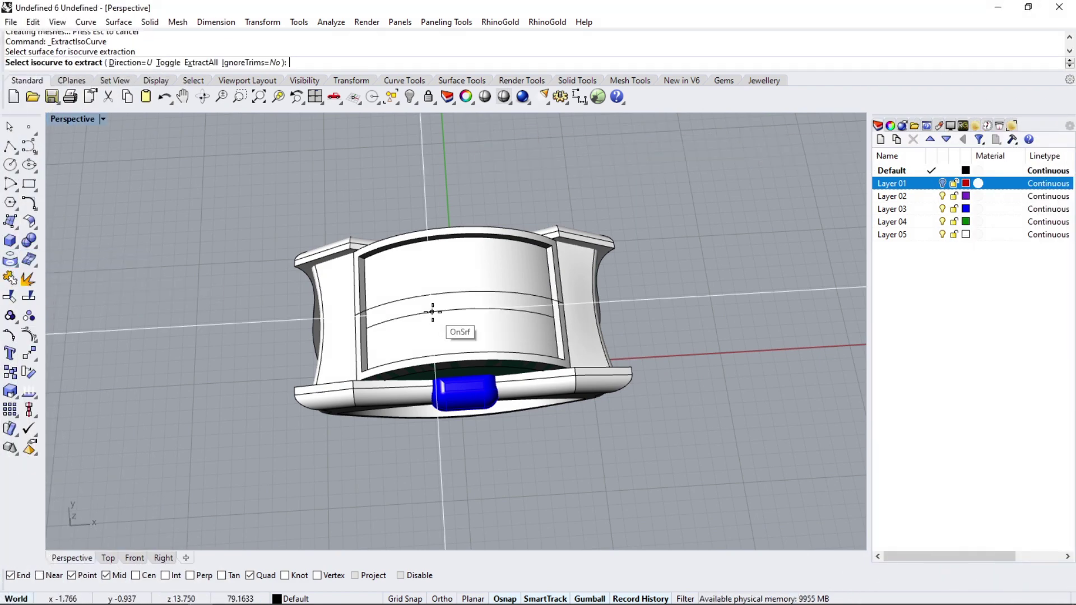
click(460, 294)
key(Return)
Make Layer 02 current and start GemsByCurve with Brilliant Diamond settings.
right_drag(480, 307, 611, 247)
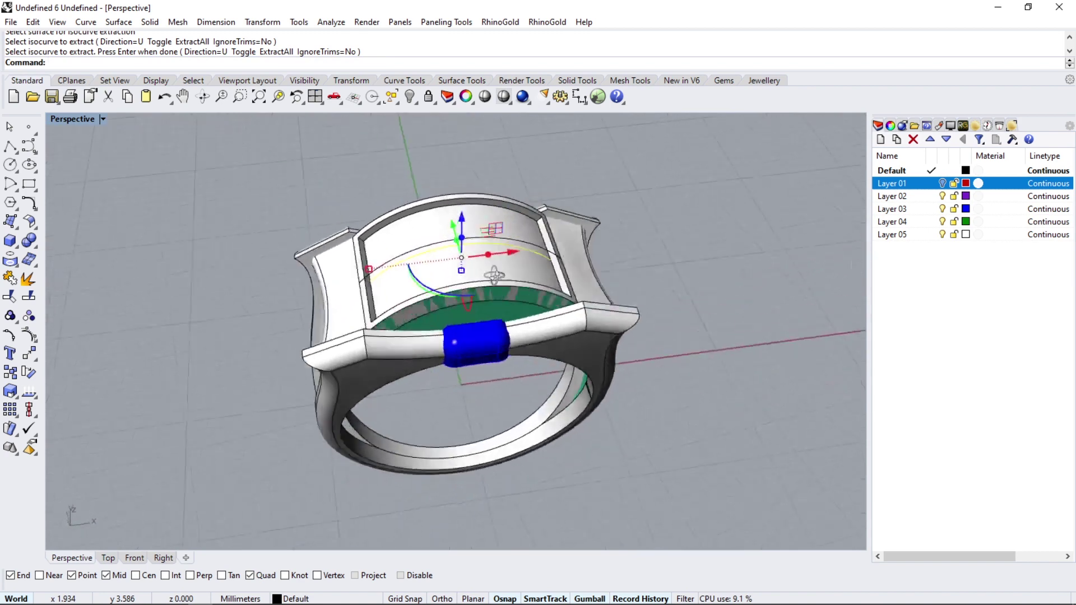
click(932, 196)
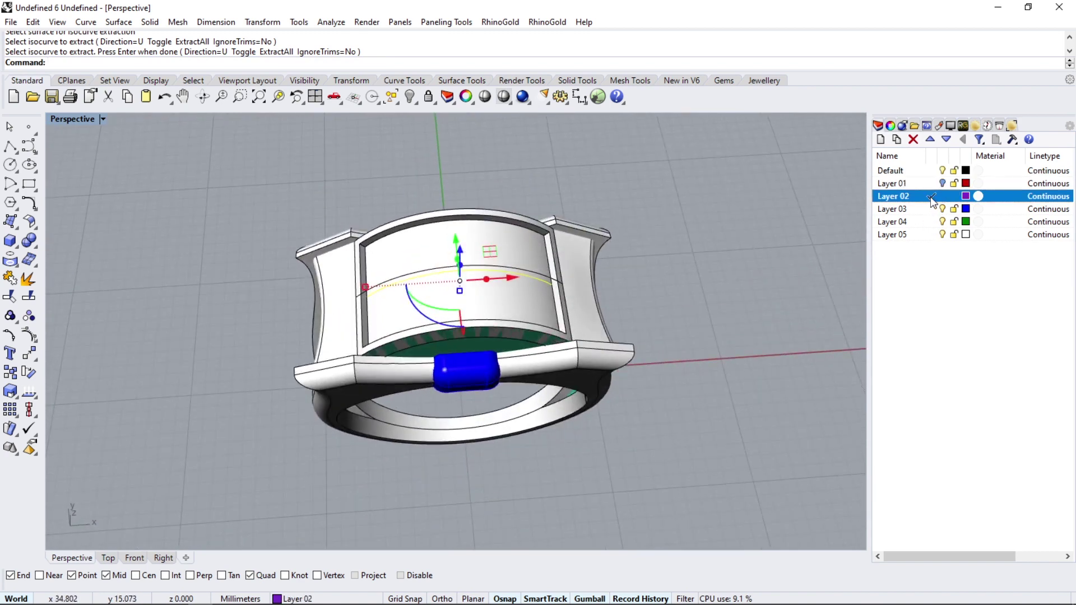
click(728, 81)
click(36, 93)
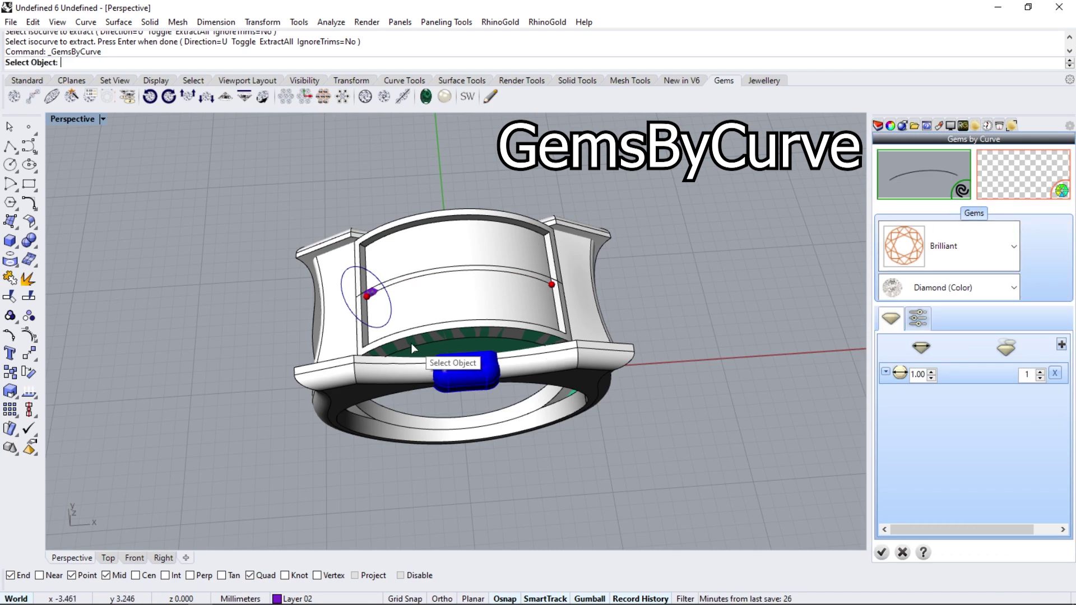
Place gems on the top surface at size 1.20, raising the count to 9.
click(410, 297)
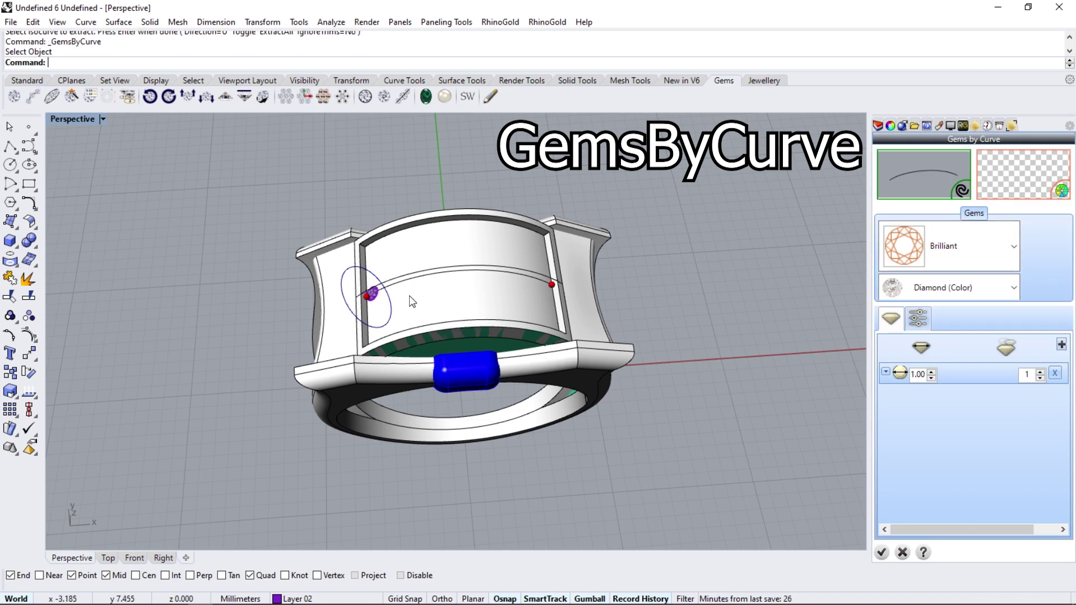
double_click(932, 371)
click(1041, 372)
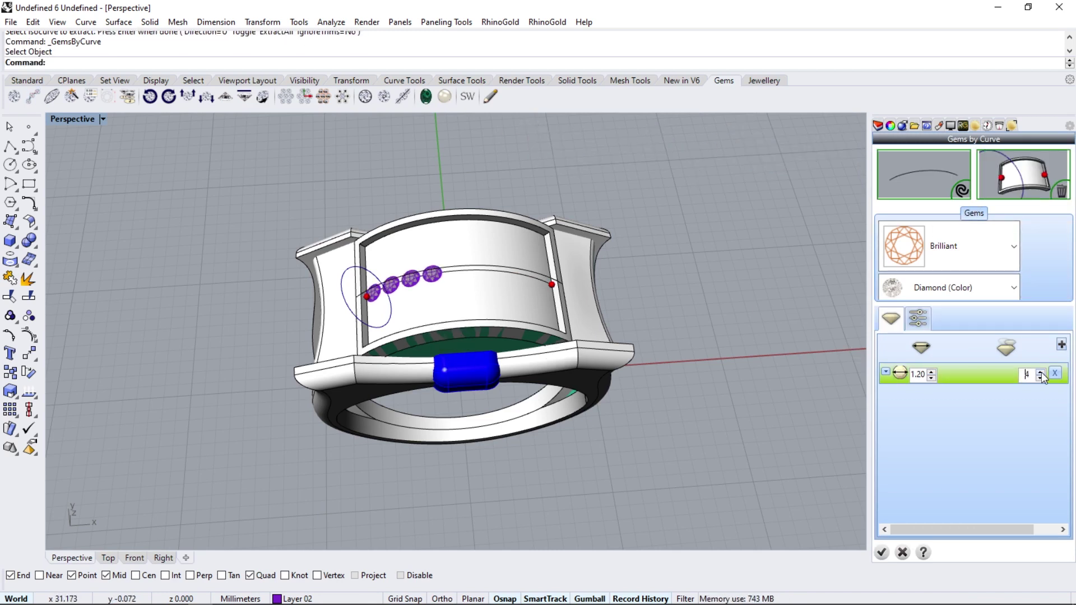
click(1042, 372)
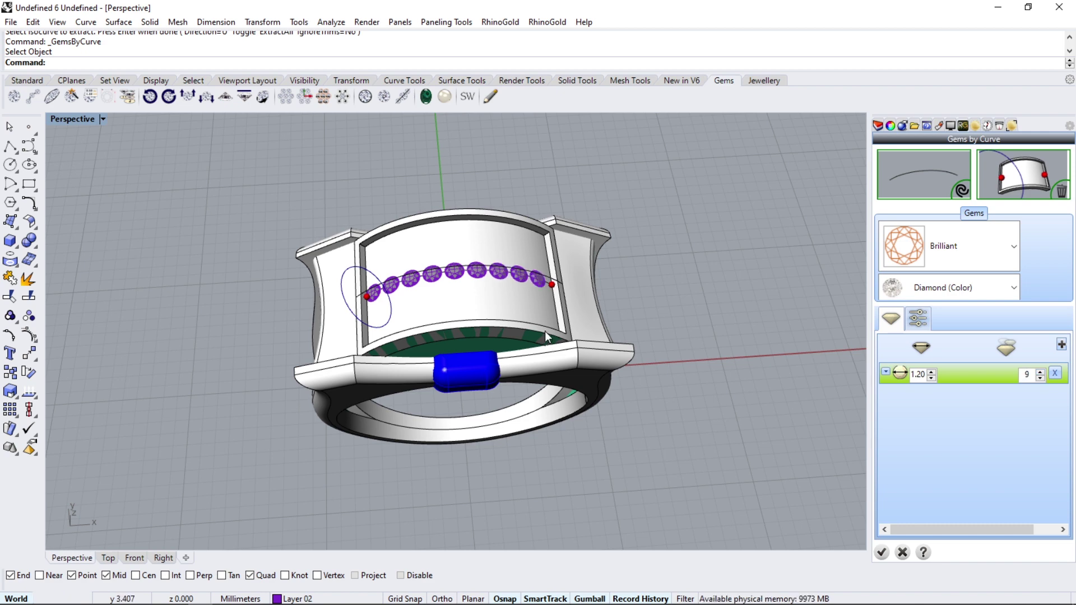
right_drag(546, 337, 474, 314)
scroll(523, 322, up, 5)
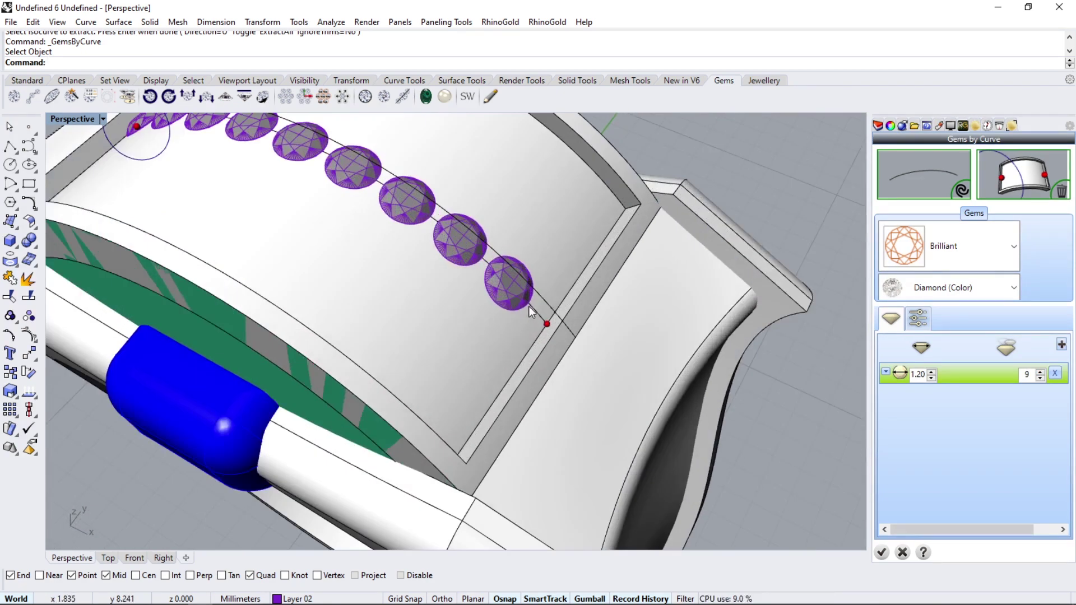
Centre the gems along the curve, accept them, and hide the guide curve.
click(918, 319)
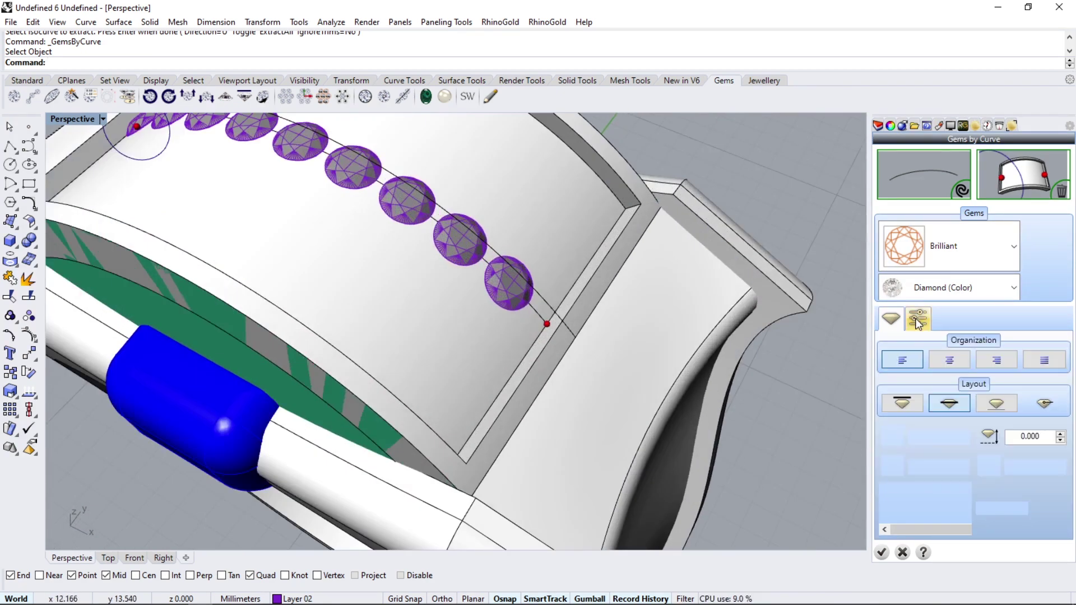
click(950, 359)
mouse_move(362, 338)
right_down()
mouse_move(537, 316)
mouse_move(487, 319)
mouse_move(435, 348)
right_up()
scroll(433, 292, down, 2)
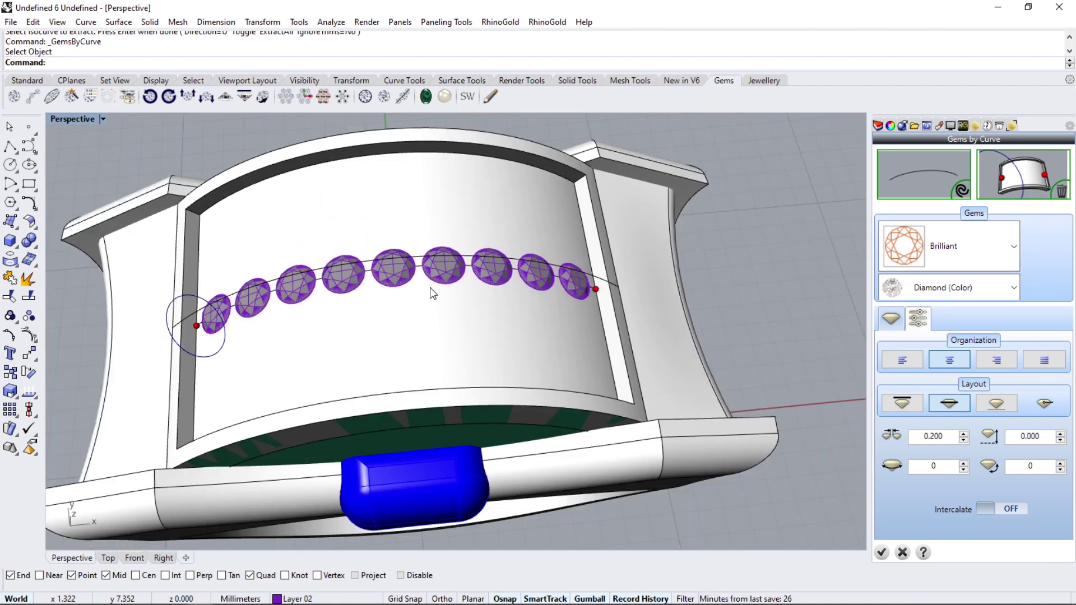
click(880, 554)
key(ctrl+h)
scroll(356, 228, down, 2)
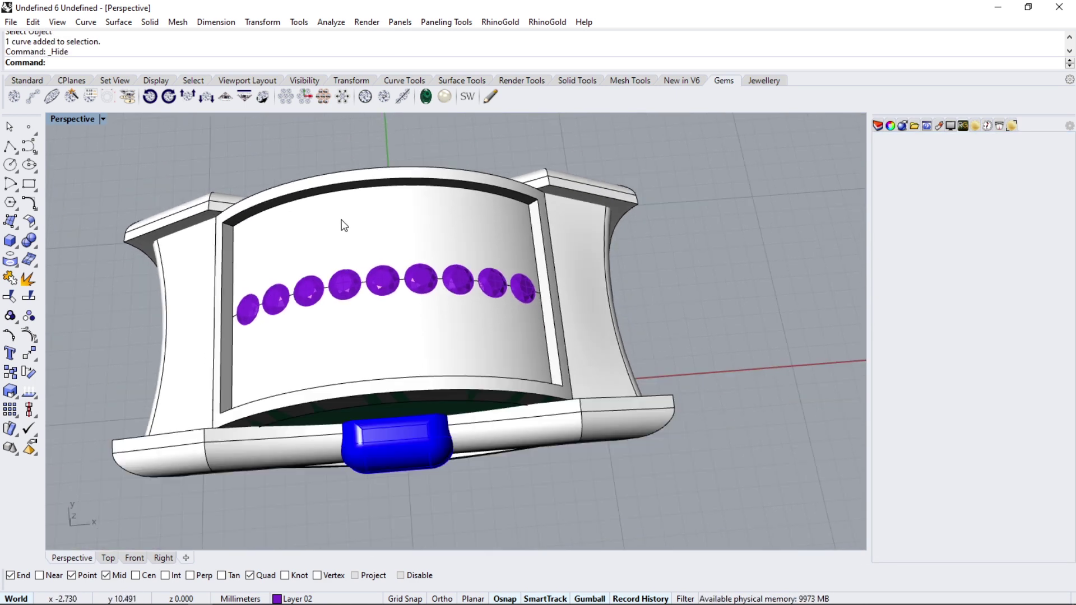
Preview Prongs In Line between the nine gems (0.20, 0.40, 0.50, 0.20).
click(724, 81)
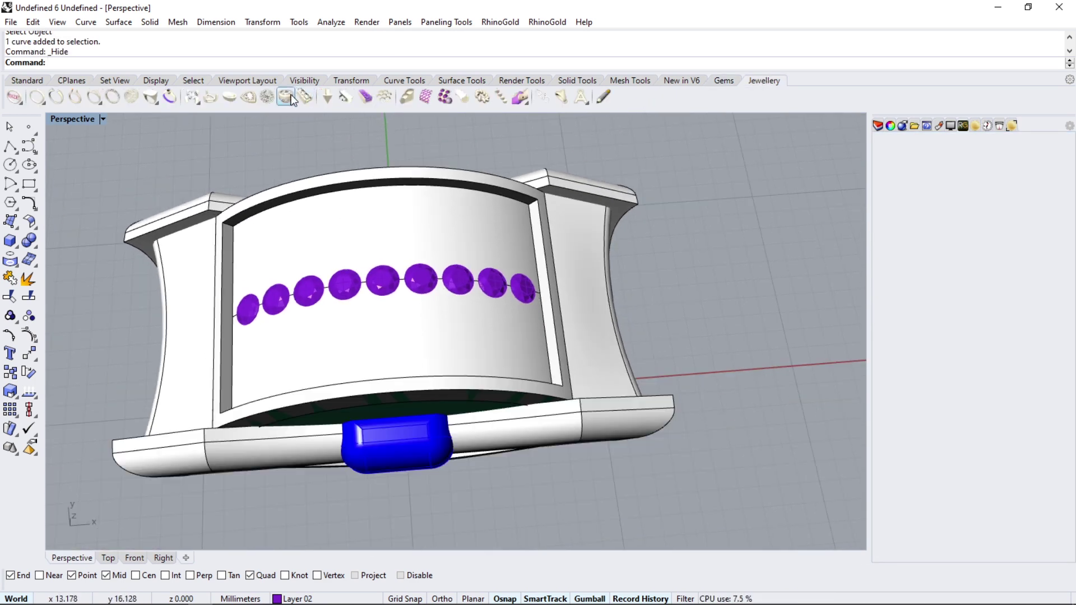
click(200, 104)
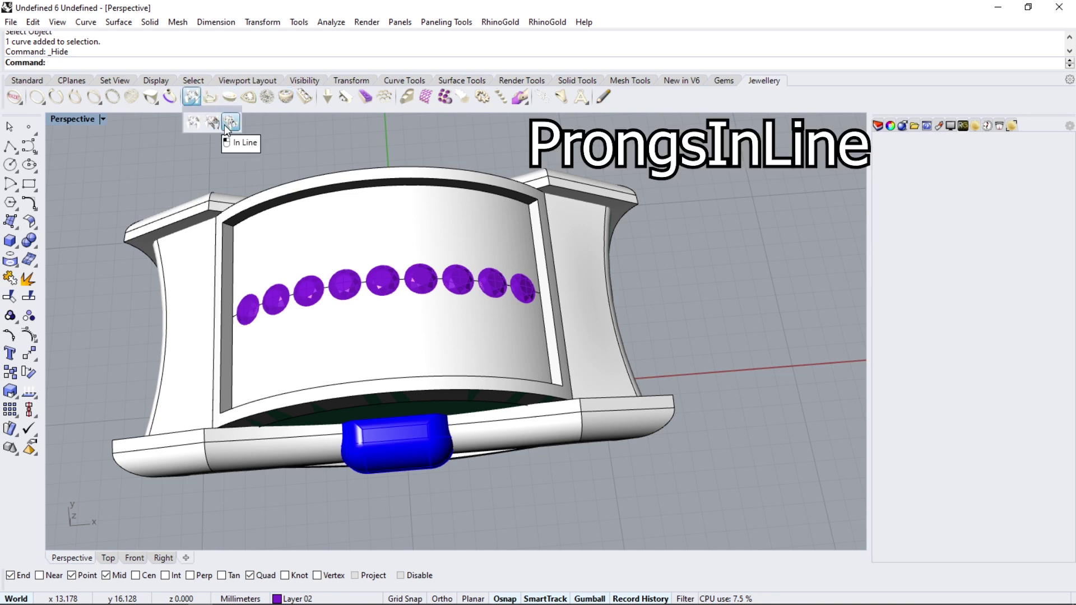
click(230, 122)
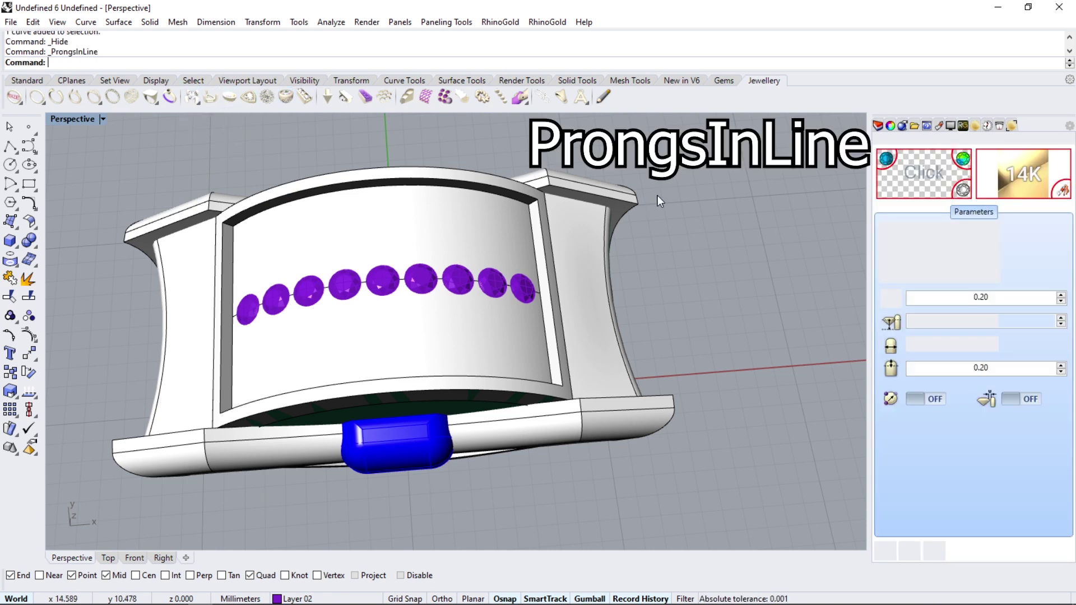
click(457, 269)
click(918, 219)
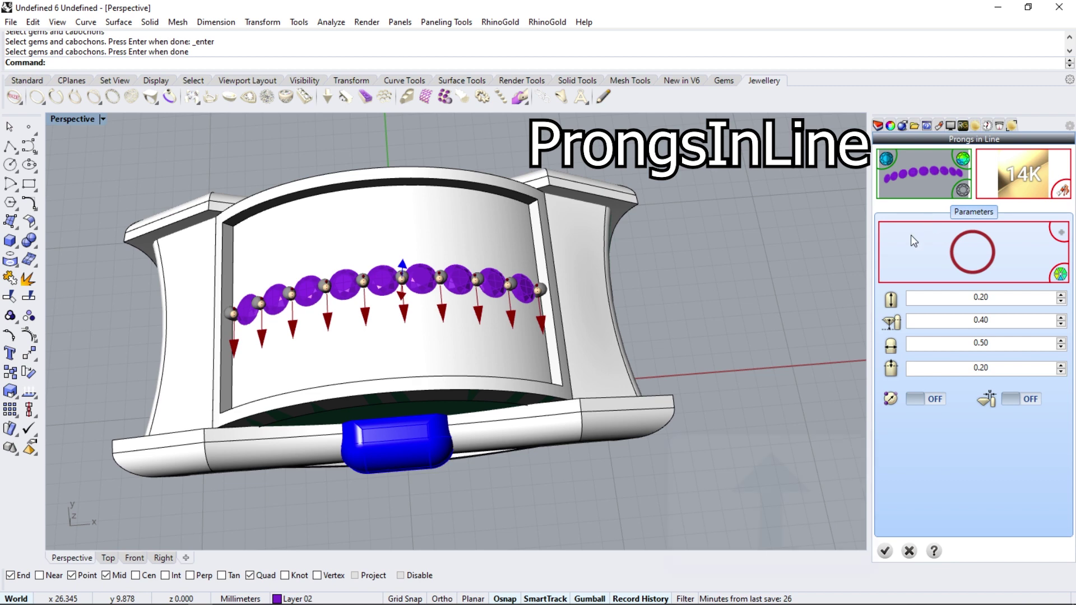
scroll(391, 288, up, 5)
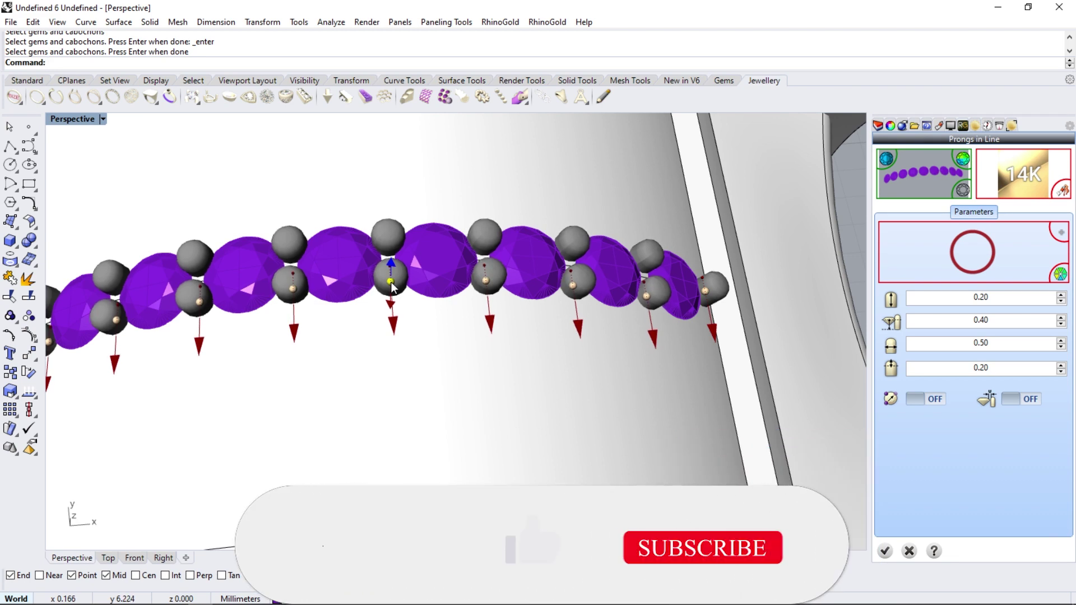
scroll(392, 283, down, 5)
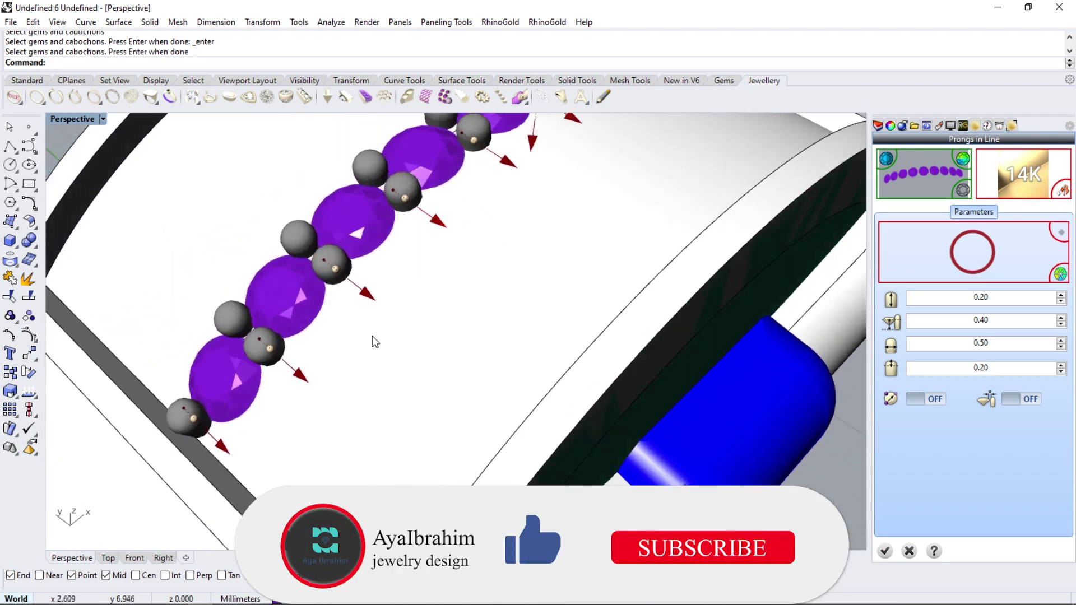
right_drag(385, 213, 496, 200)
Raise the first in-line prong parameter to 0.50.
scroll(496, 200, up, 5)
double_click(965, 298)
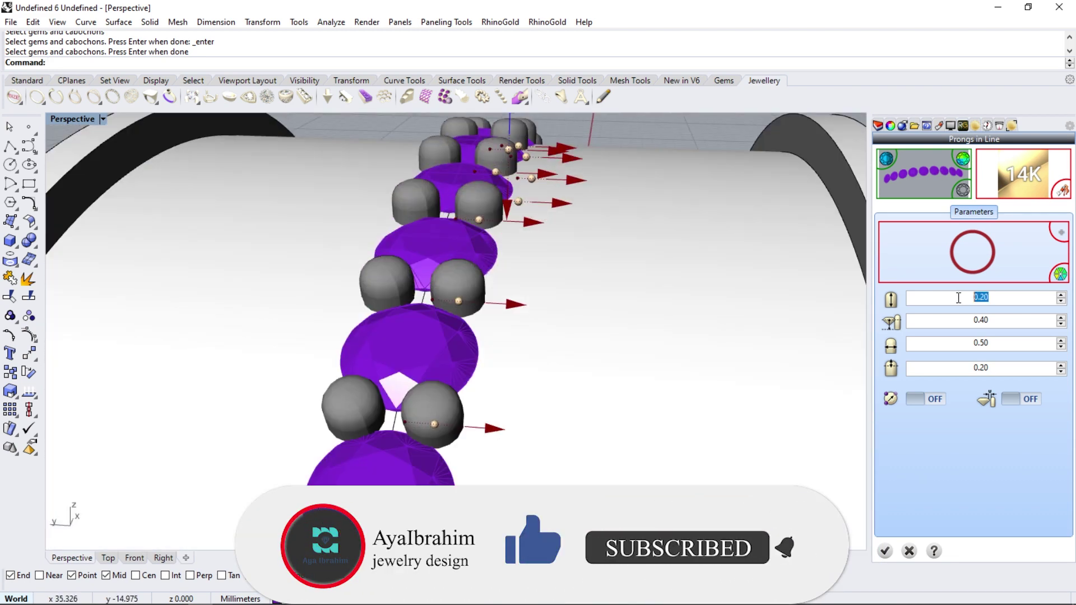
text(0.5)
key(Return)
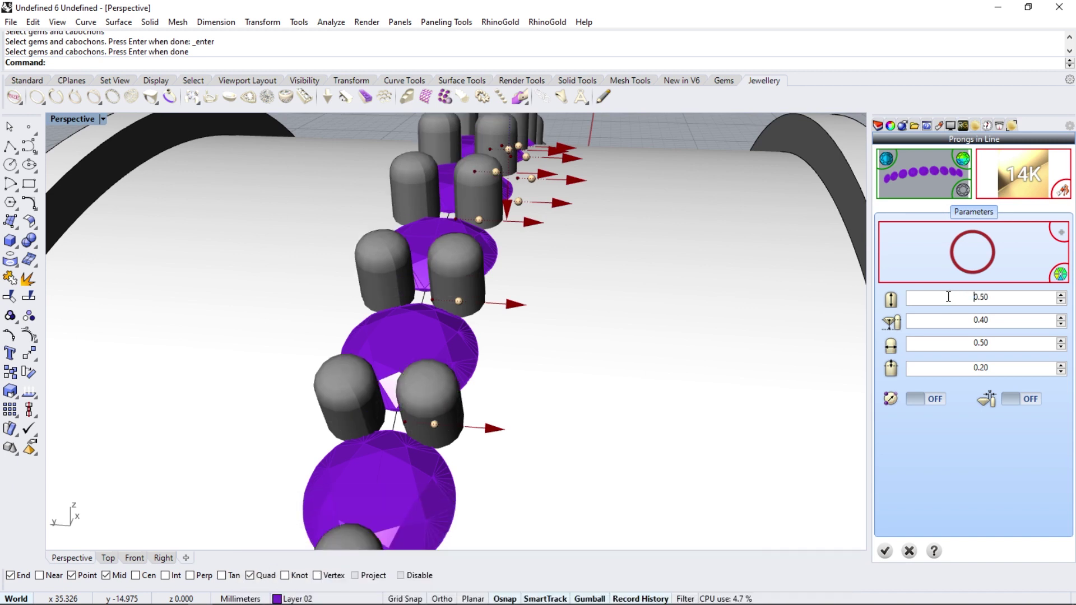
scroll(669, 321, down, 3)
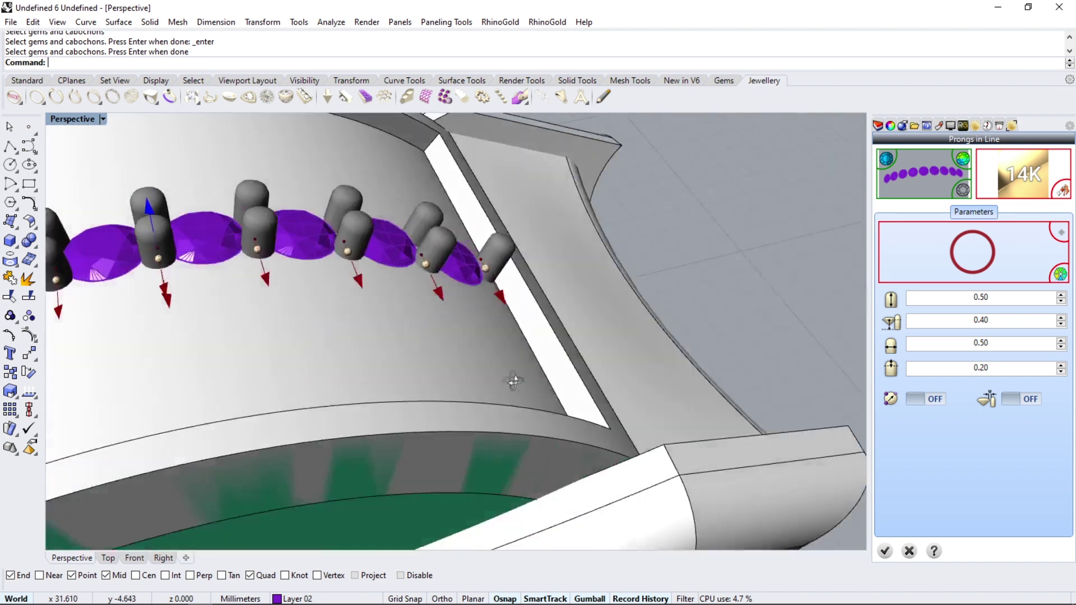
mouse_move(510, 377)
right_down()
mouse_move(603, 320)
mouse_move(316, 301)
mouse_move(402, 277)
right_up()
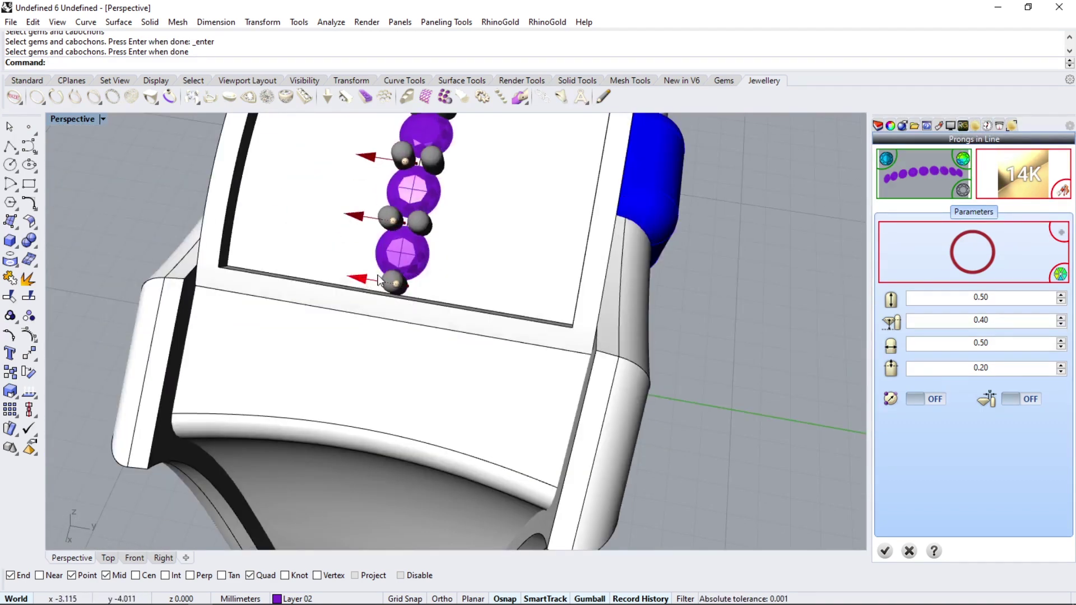
scroll(402, 277, up, 3)
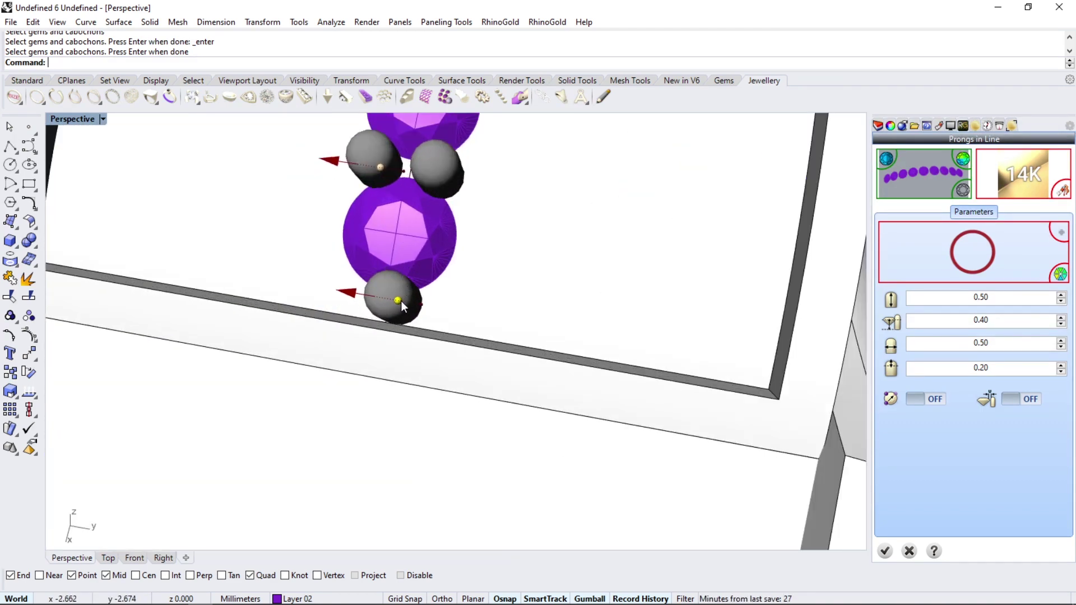
Split the prongs at both row ends into pairs and confirm the twenty prongs.
drag(391, 303, 422, 303)
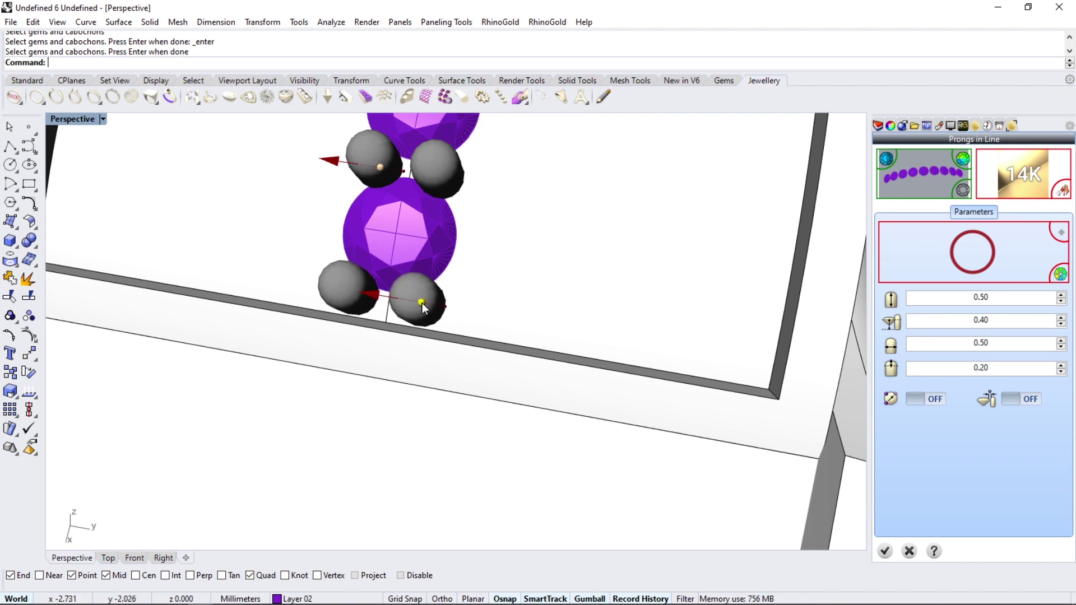
scroll(528, 297, down, 3)
mouse_move(529, 297)
right_down()
mouse_move(299, 233)
mouse_move(678, 219)
mouse_move(500, 238)
right_up()
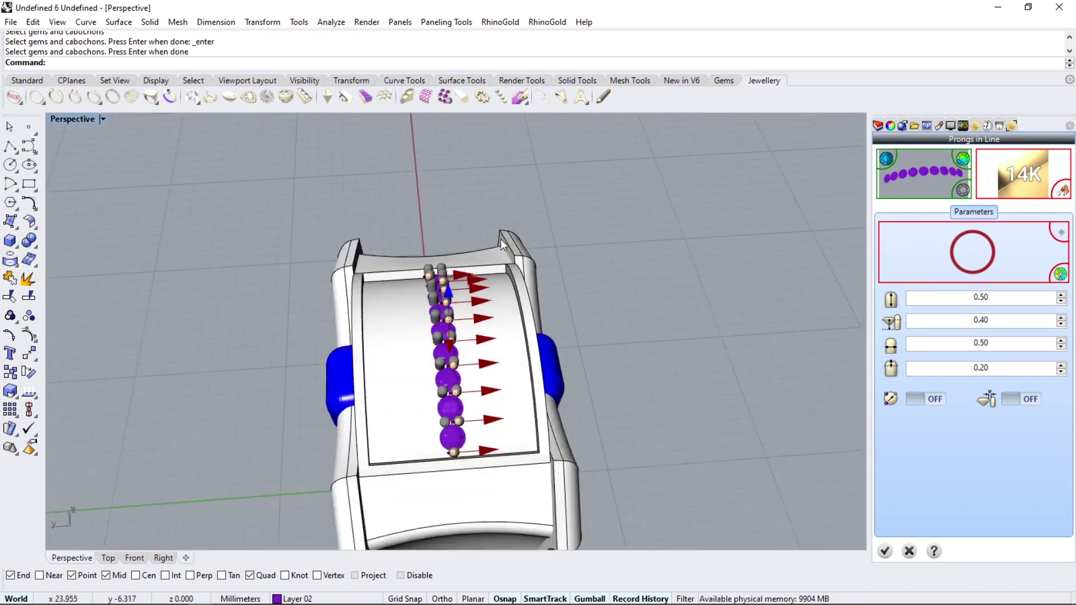
scroll(460, 404, up, 5)
drag(480, 382, 511, 382)
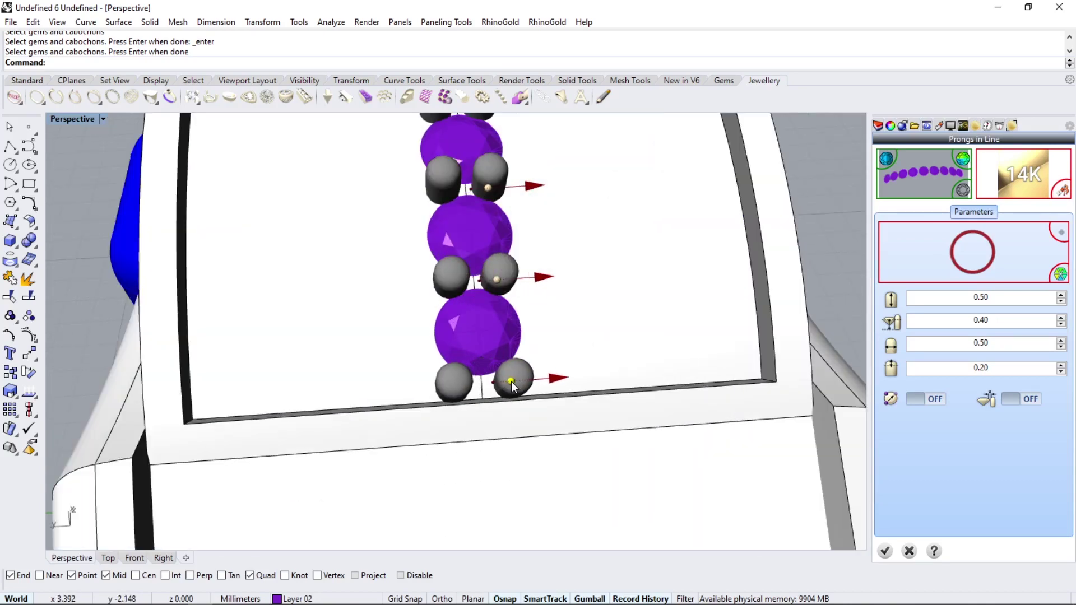
scroll(508, 380, down, 2)
key(Return)
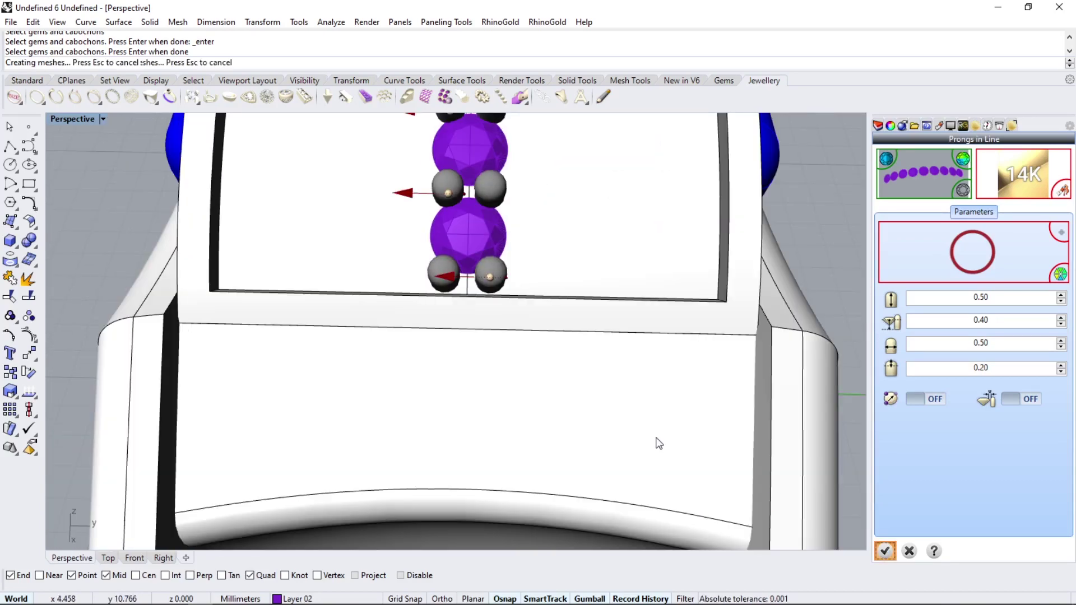
scroll(656, 440, down, 3)
right_drag(656, 440, 551, 282)
scroll(551, 282, up, 3)
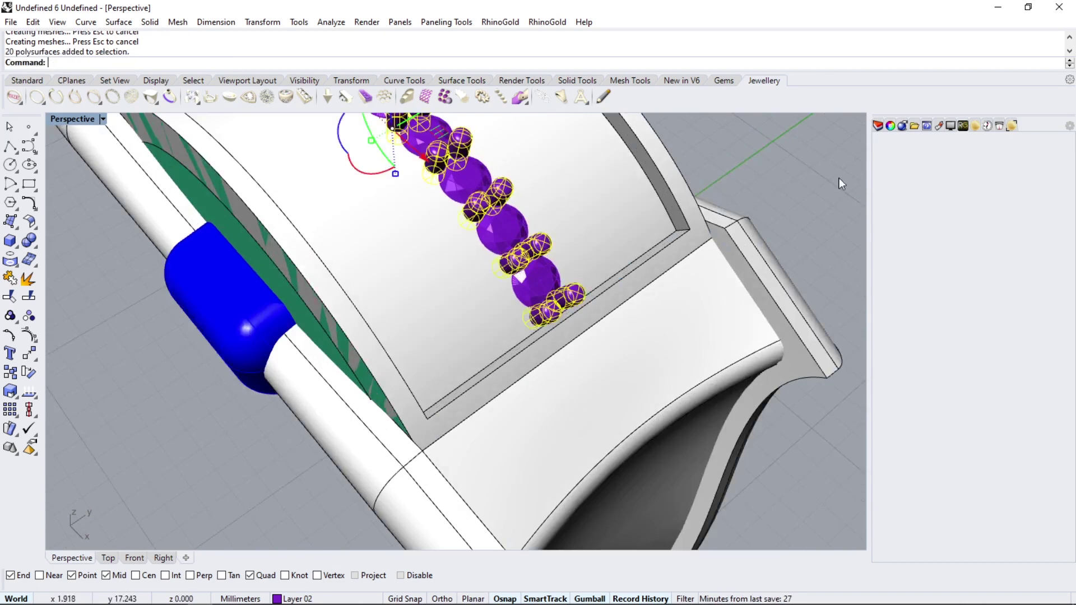
Set the prongs' display colour to Black and nudge the gem row slightly upward.
click(890, 127)
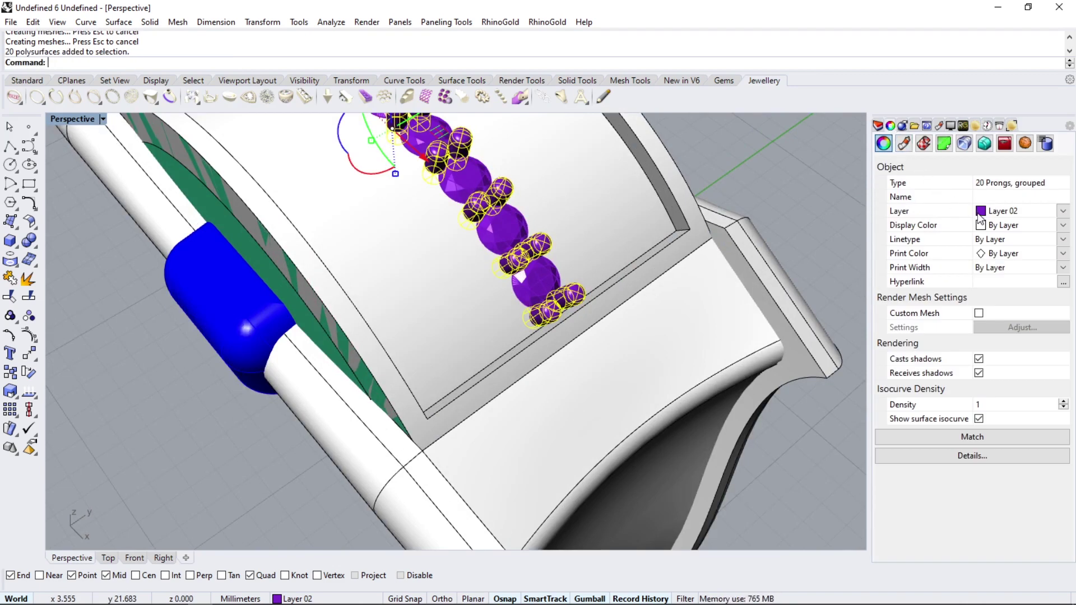
click(982, 225)
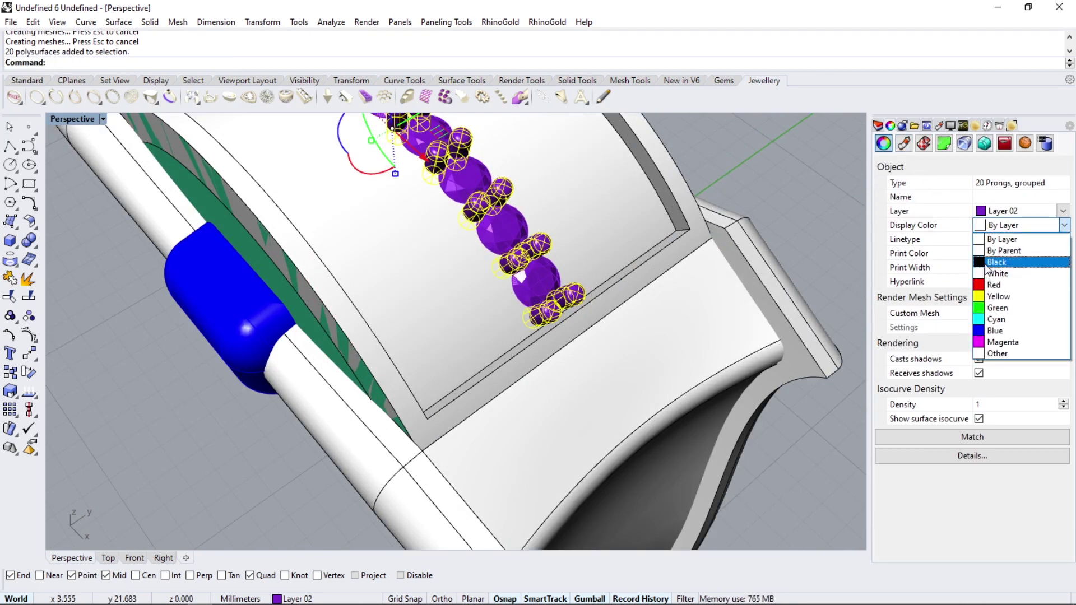
click(997, 262)
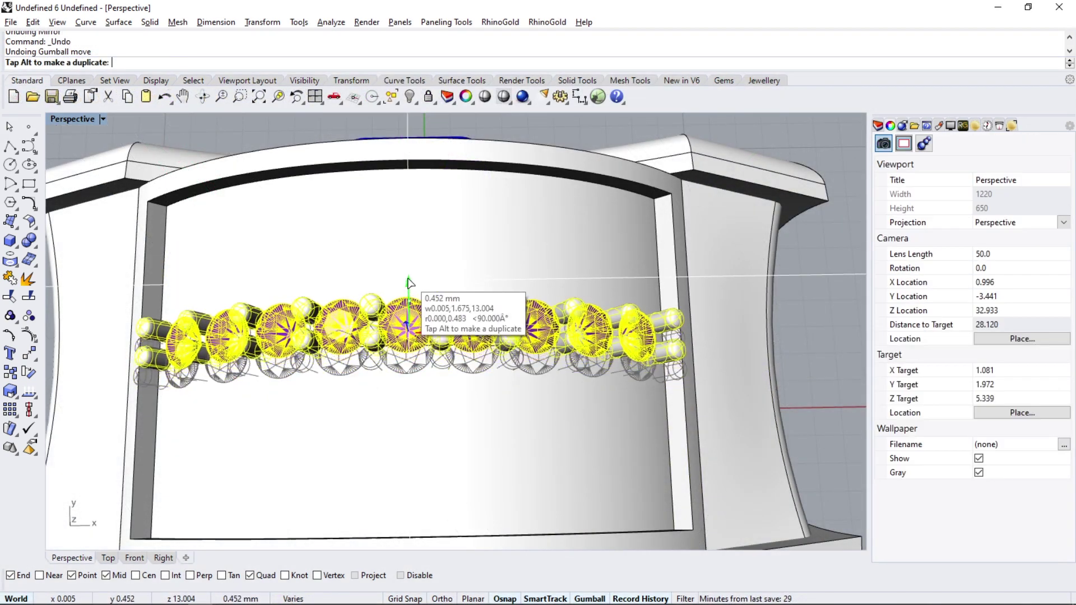
drag(408, 282, 408, 279)
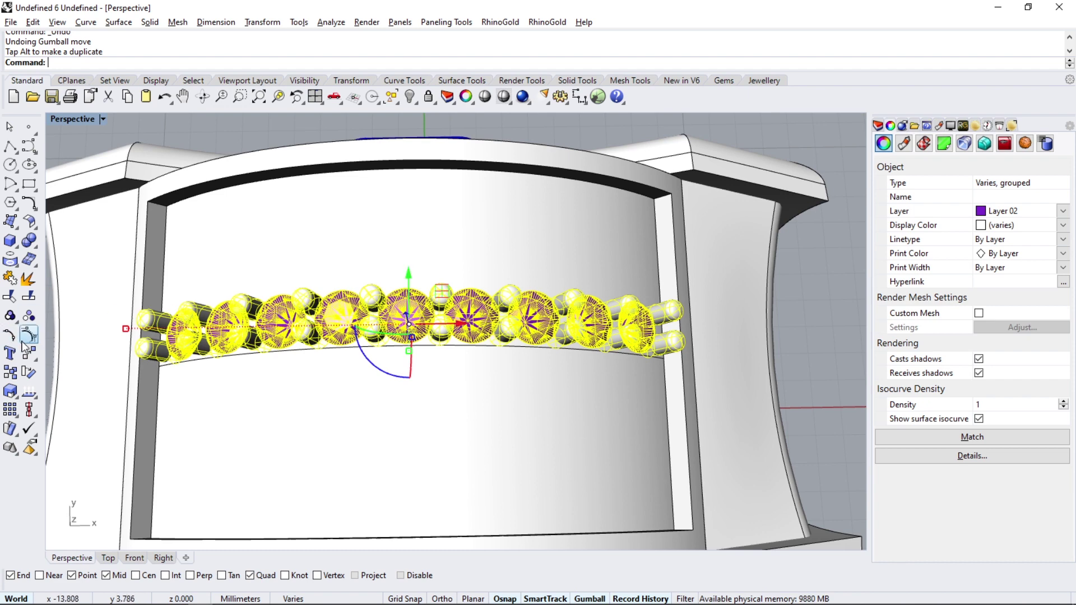
Mirror the gem row with its prongs across the X axis into a parallel row.
click(34, 359)
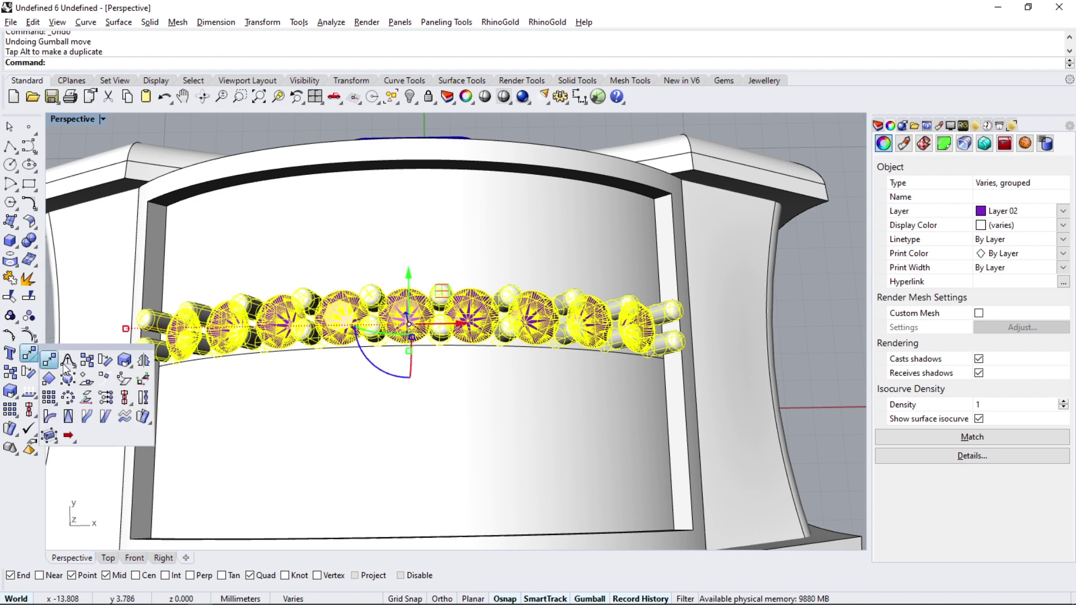
click(143, 361)
click(168, 63)
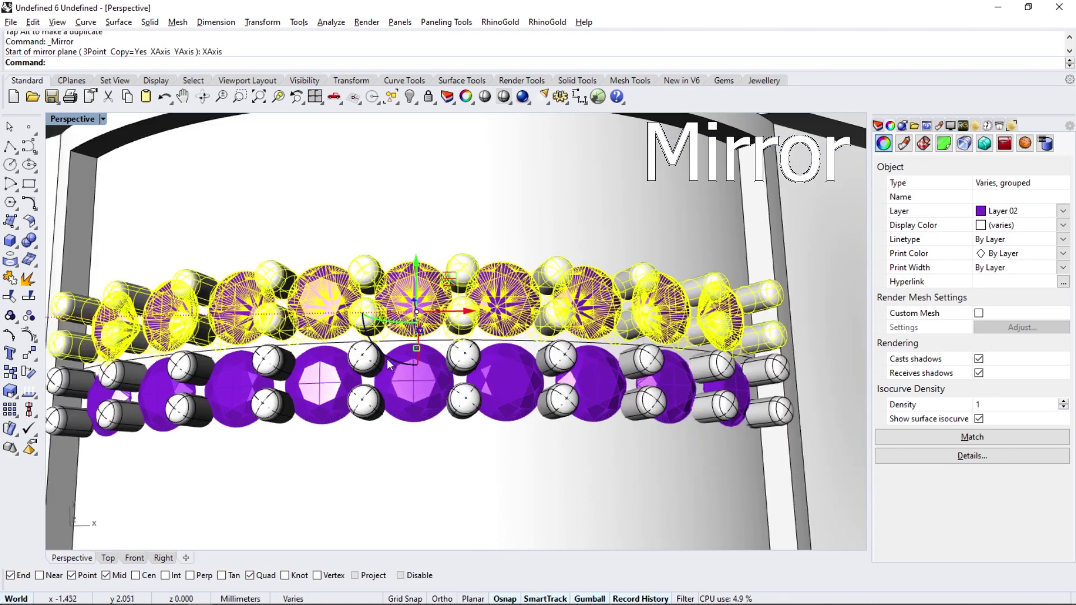
key(Escape)
scroll(468, 378, up, 3)
scroll(470, 380, up, 2)
scroll(470, 380, up, 2)
right_drag(470, 380, 273, 300)
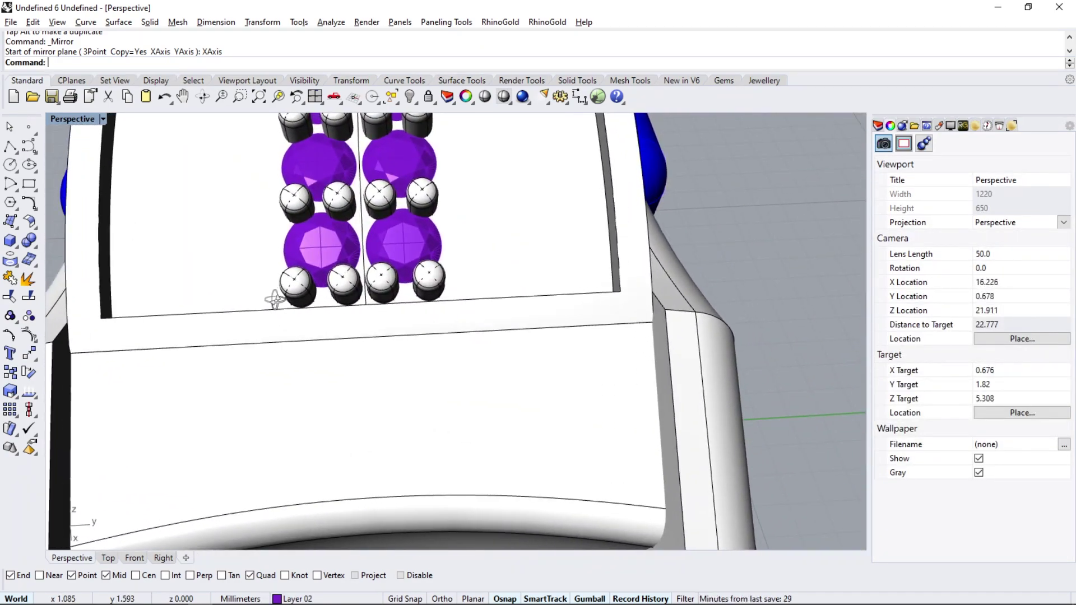
right_drag(273, 300, 481, 358)
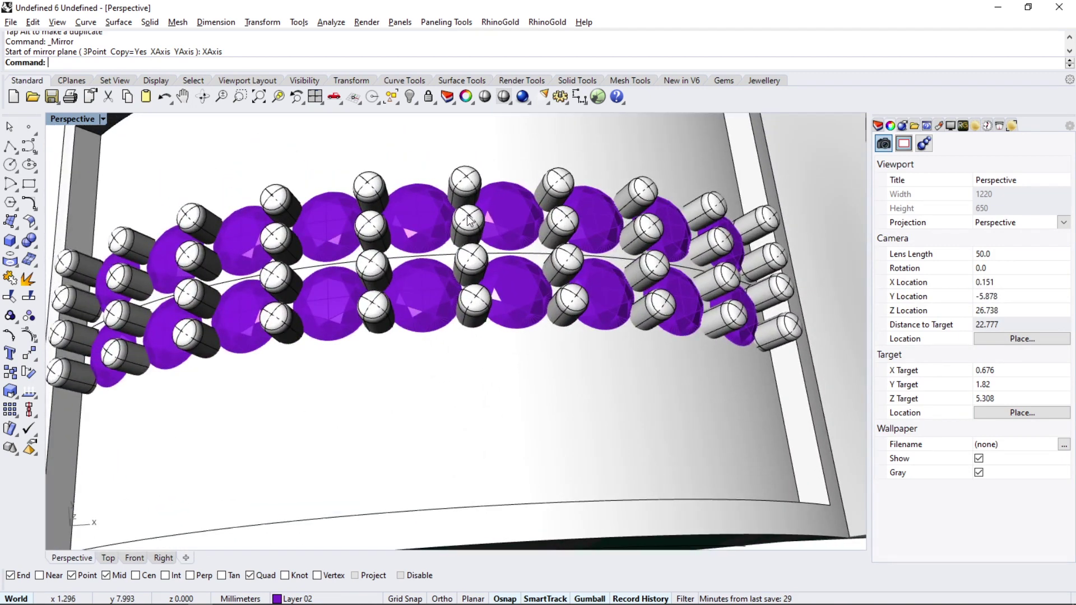
click(470, 219)
scroll(395, 286, down, 5)
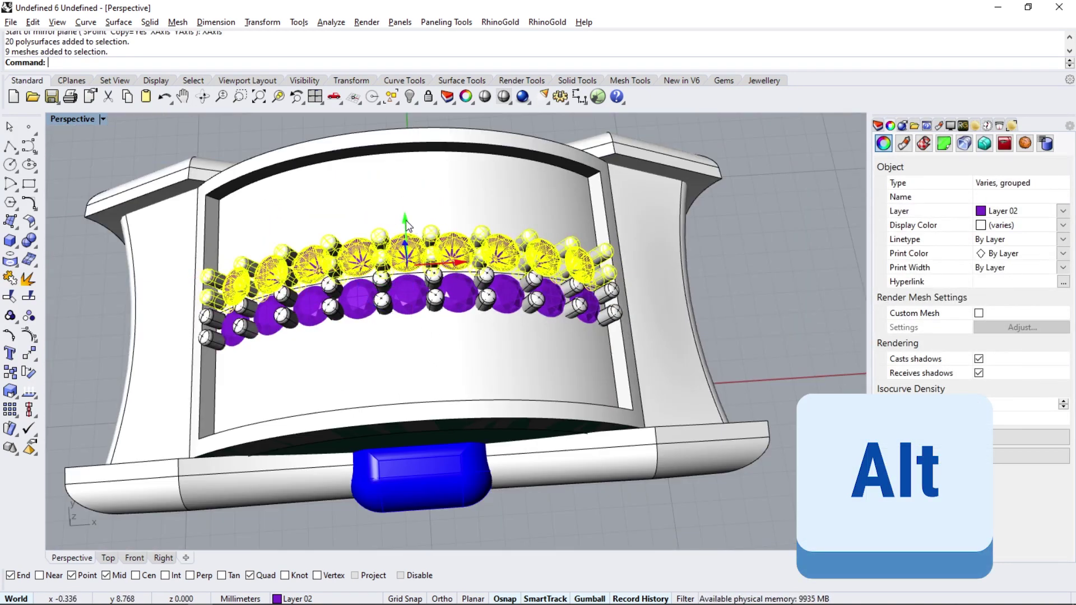
Copy the selected gem row 1.35 upward.
click(406, 222)
text(1.35)
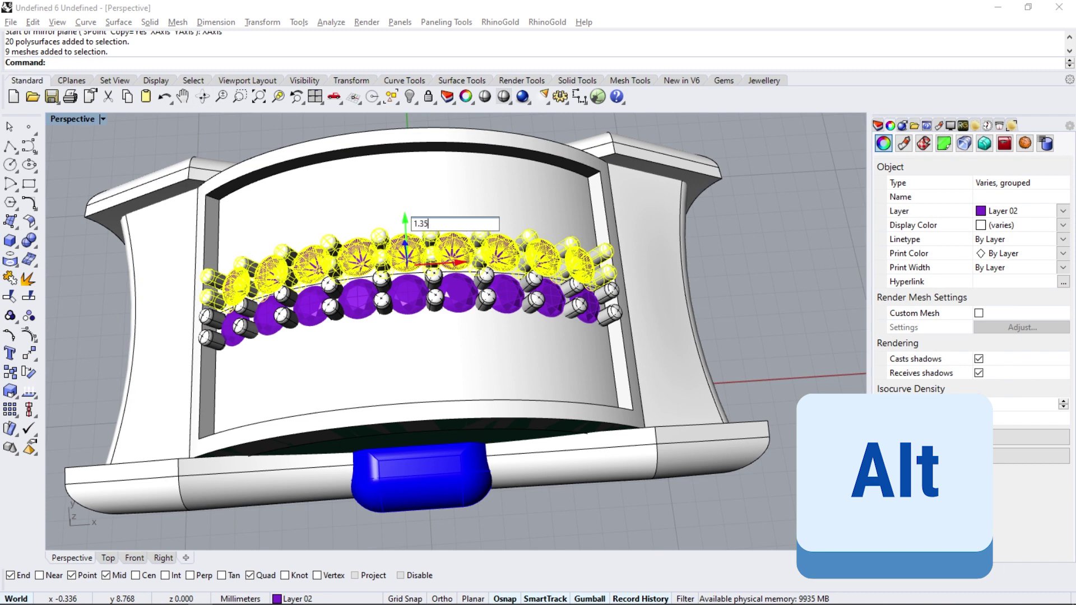
key(Return)
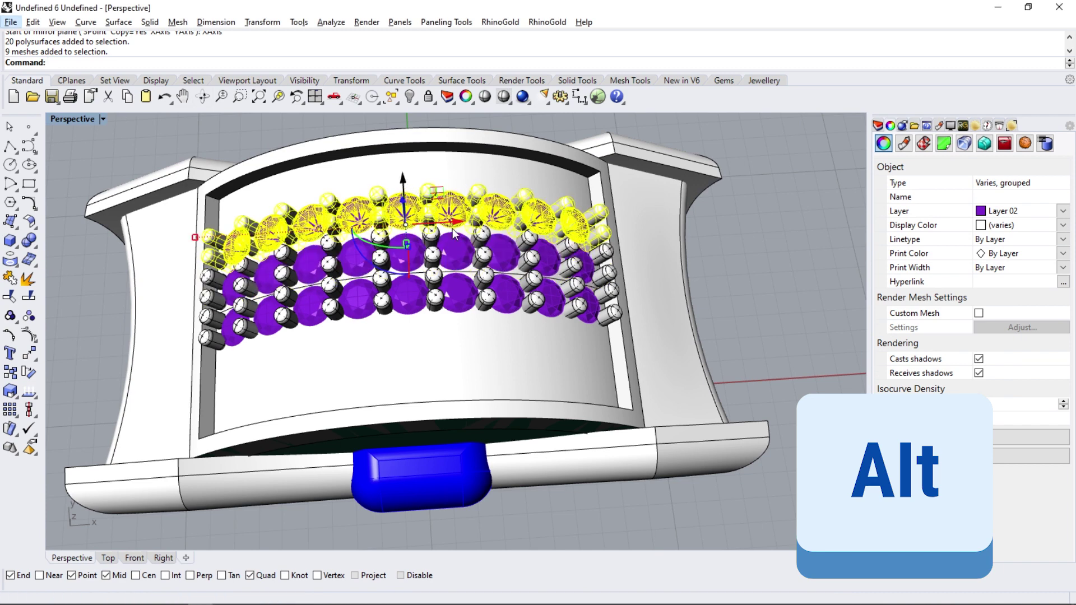
right_drag(403, 186, 460, 278)
Select the prongs and gem columns and mirror them across the ring top.
click(412, 250)
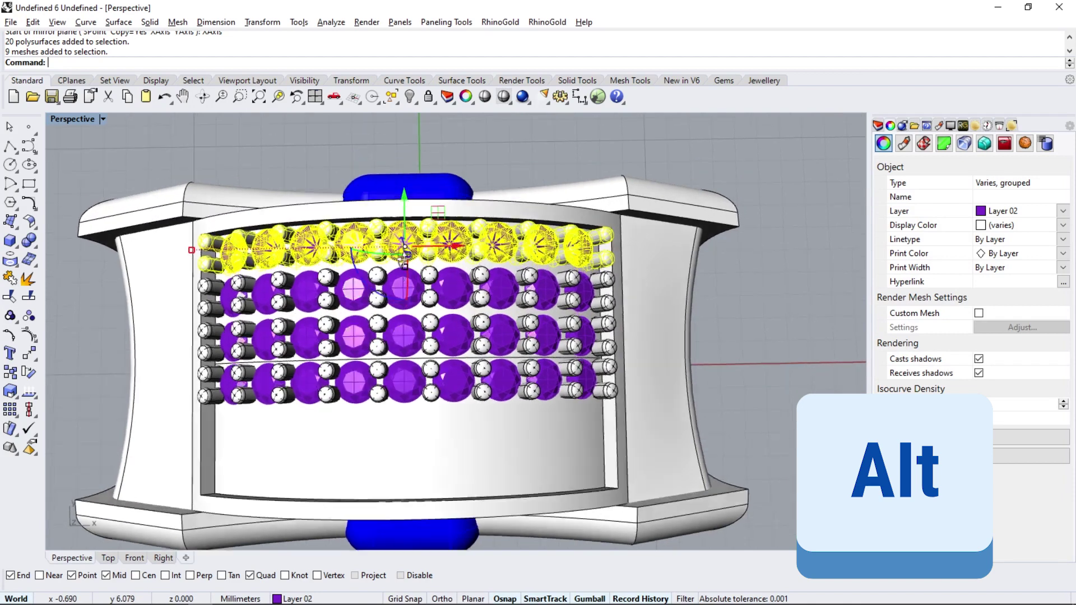
shift+click(454, 263)
shift+click(490, 274)
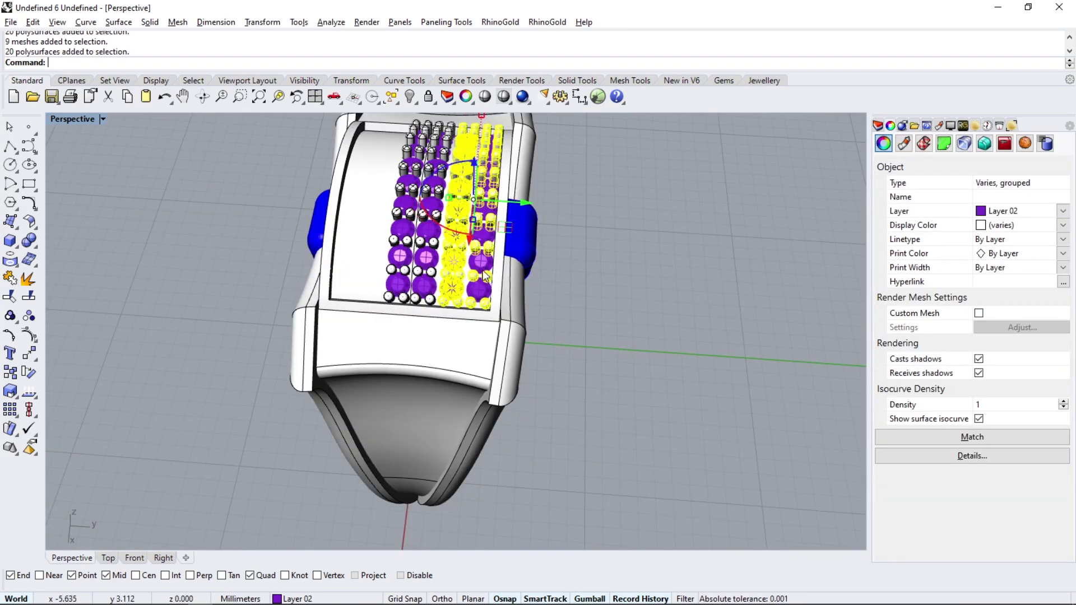
click(36, 363)
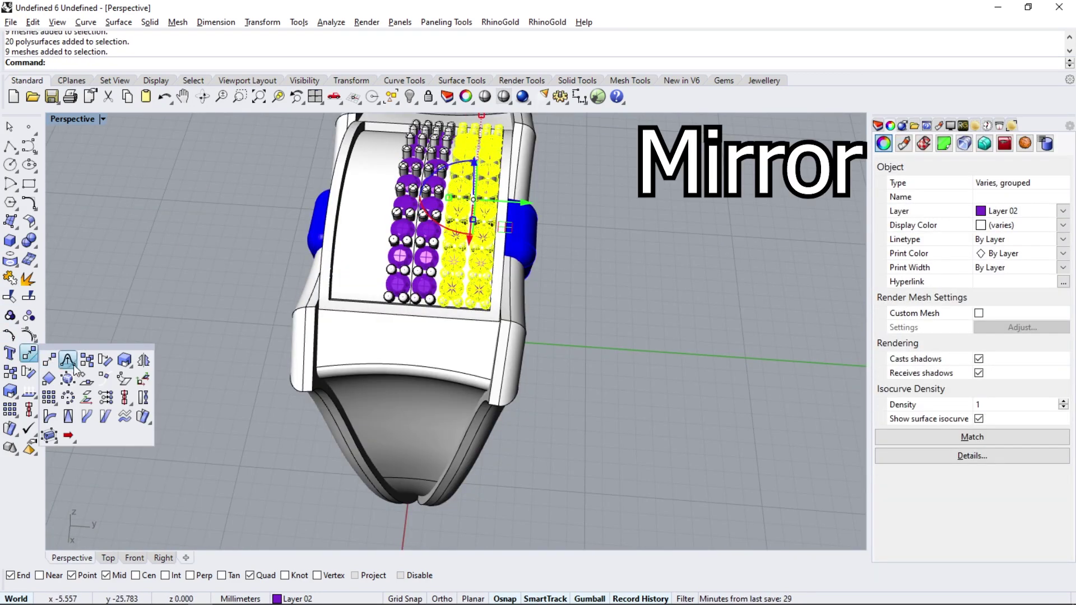
click(141, 362)
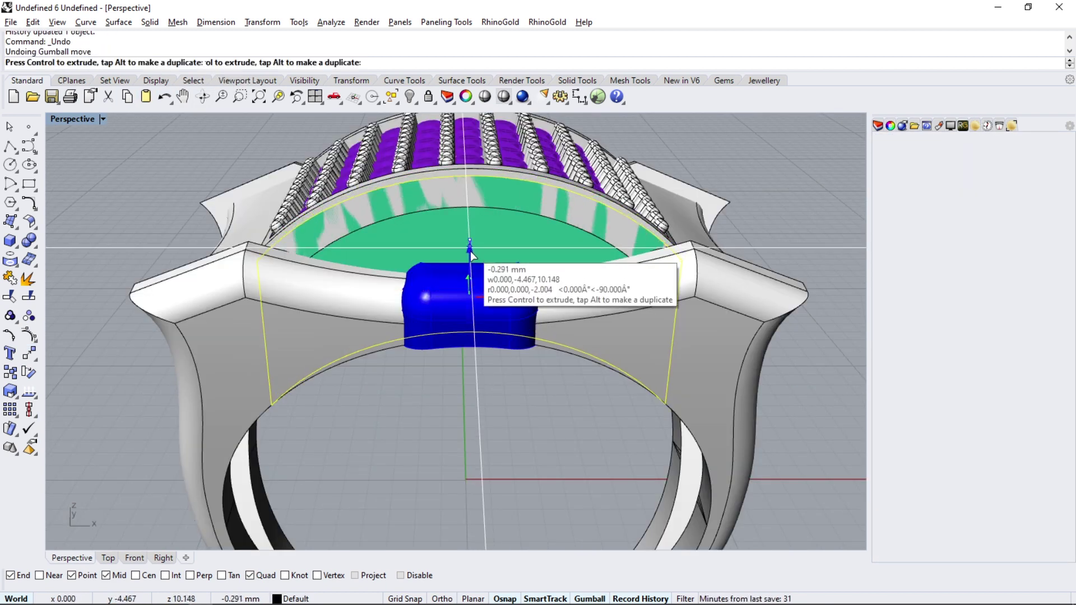
Nudge the green band surface slightly downward and bring up the Jewellery tools.
drag(471, 254, 475, 254)
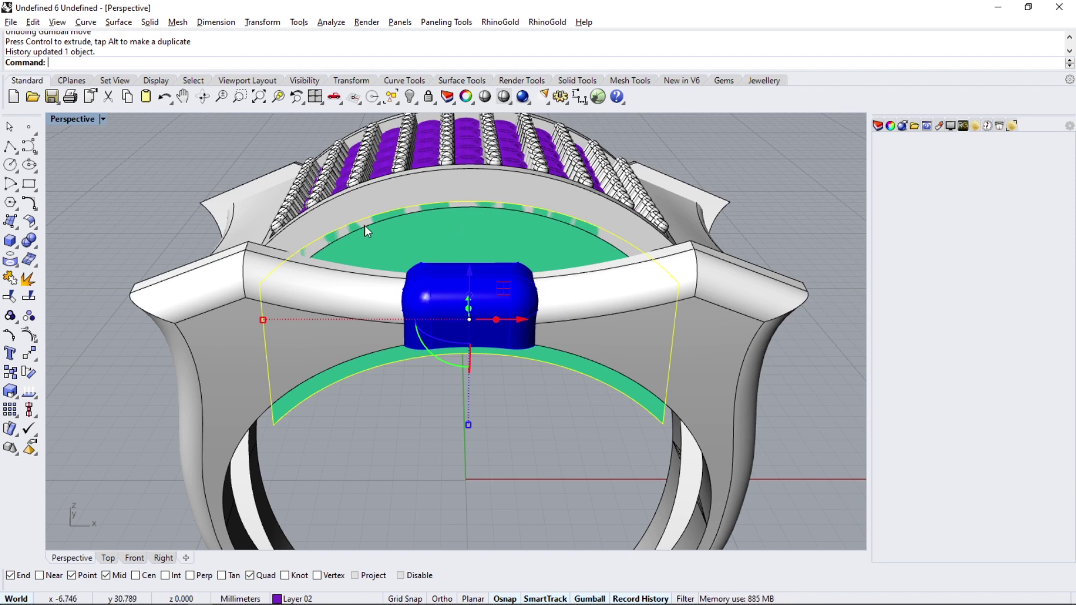
right_drag(365, 225, 364, 183)
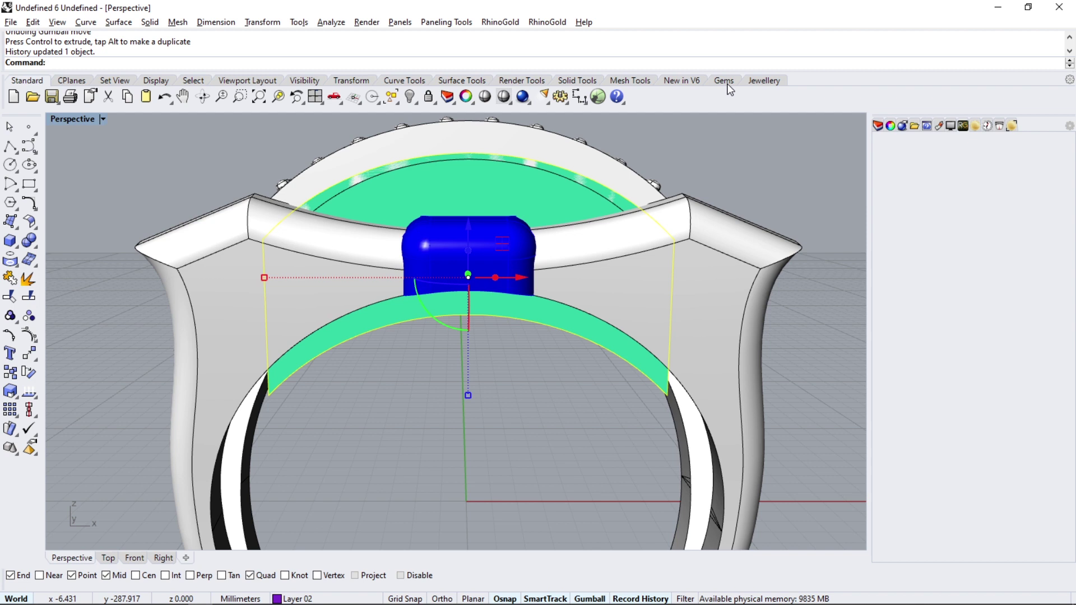
click(763, 81)
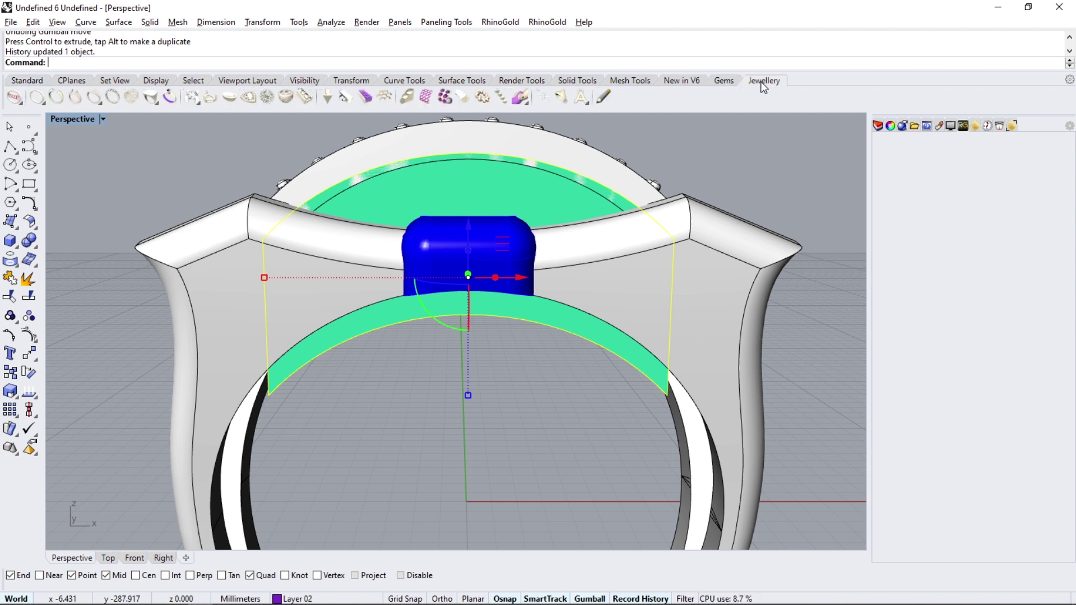
Tile 0.60 clovers, 10 by 2, over the green band, centred vertically and lying flat.
click(444, 103)
click(964, 191)
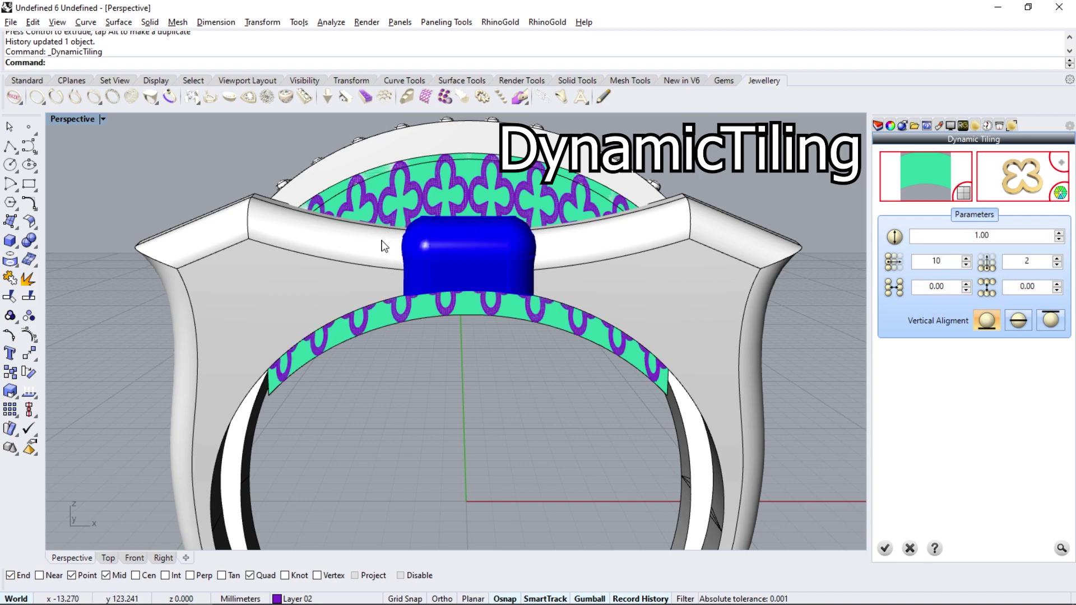
mouse_move(380, 256)
right_down()
mouse_move(372, 266)
mouse_move(415, 259)
right_up()
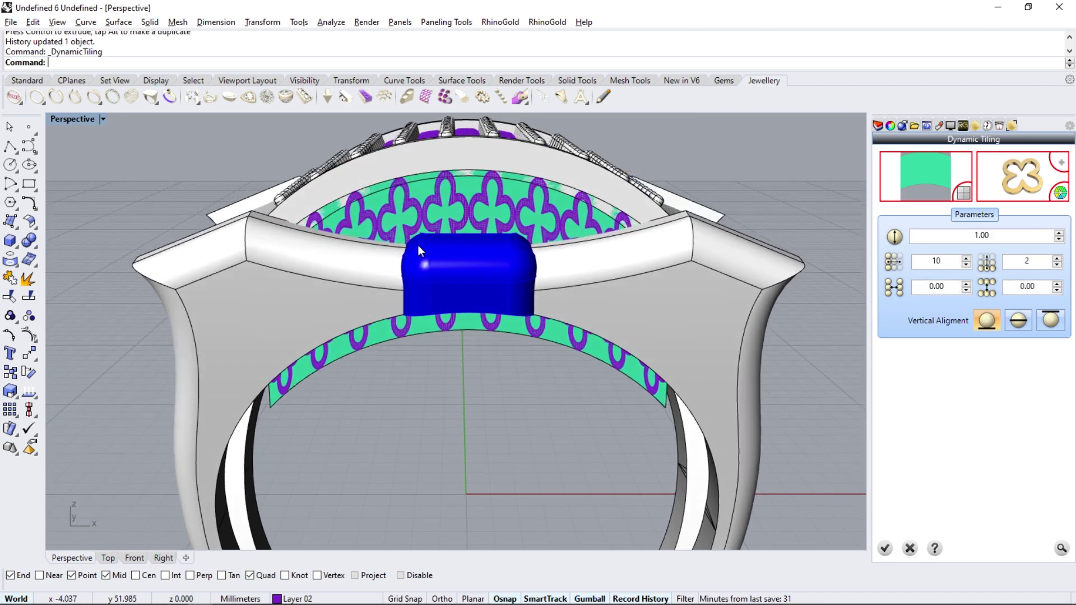
mouse_move(440, 175)
right_down()
mouse_move(377, 419)
mouse_move(392, 224)
mouse_move(435, 509)
mouse_move(446, 180)
right_up()
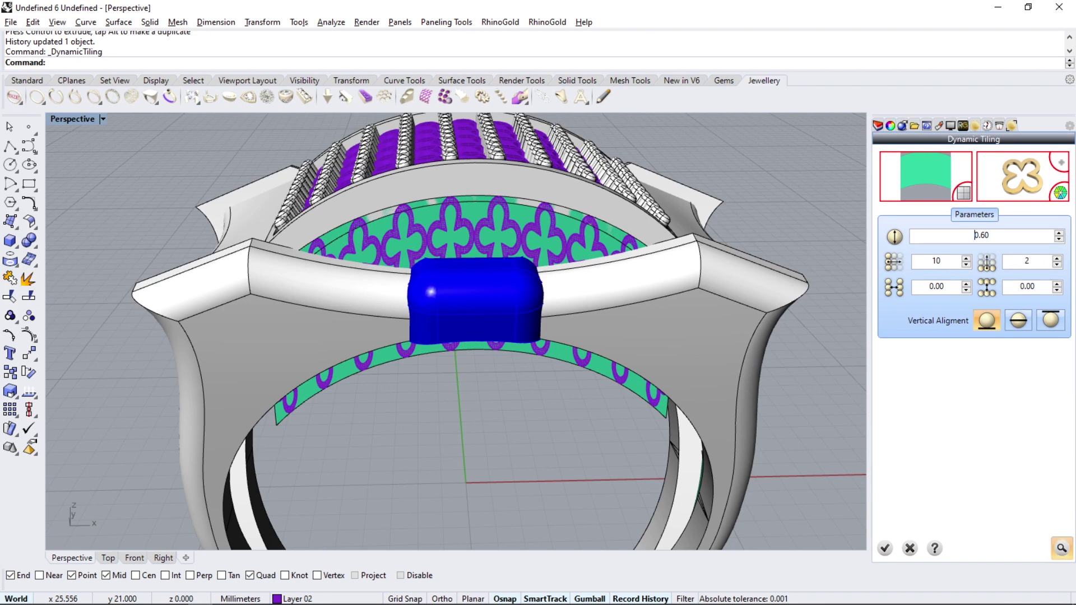
click(1017, 322)
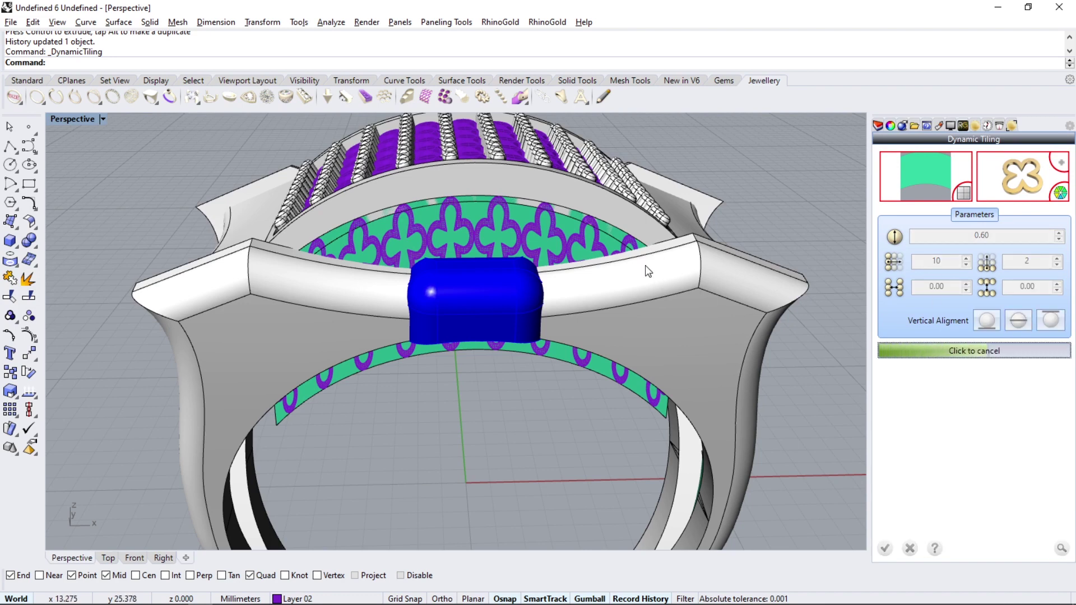
right_drag(559, 250, 420, 260)
scroll(405, 220, up, 5)
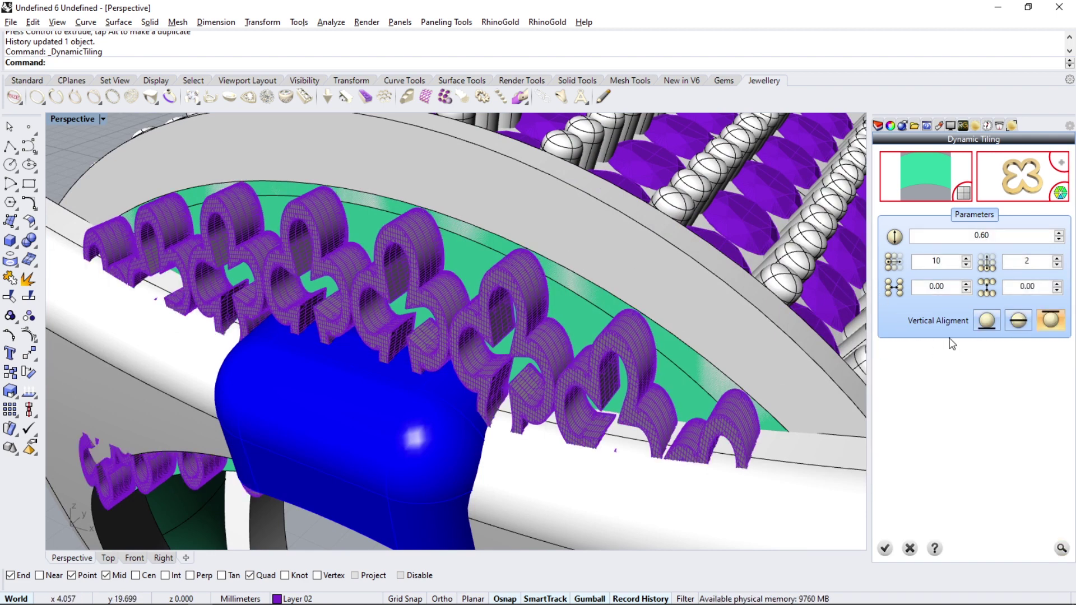
click(987, 323)
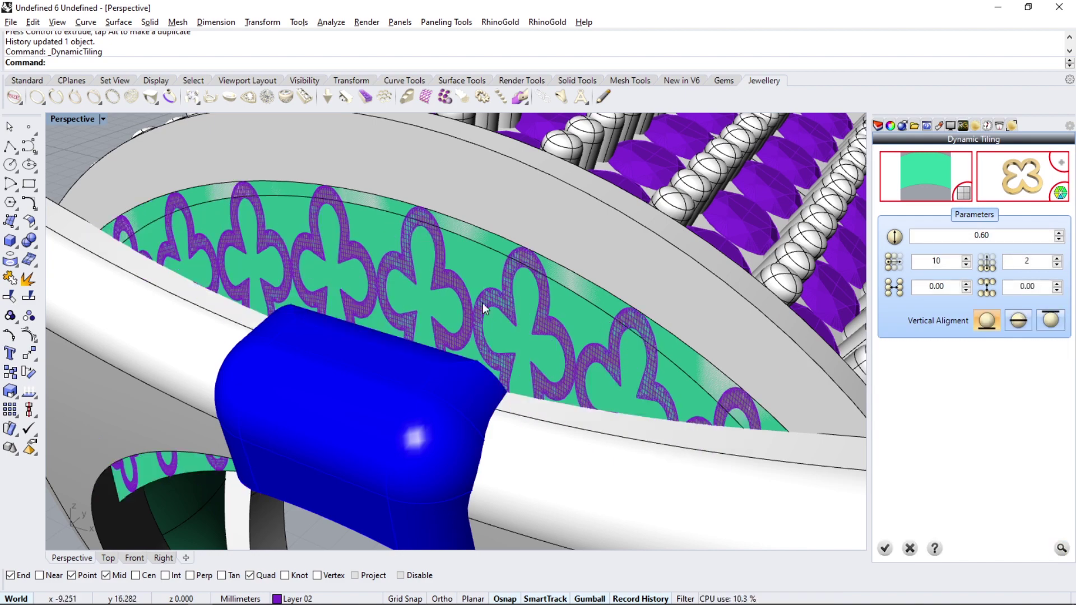
scroll(521, 262, down, 5)
right_drag(425, 308, 758, 358)
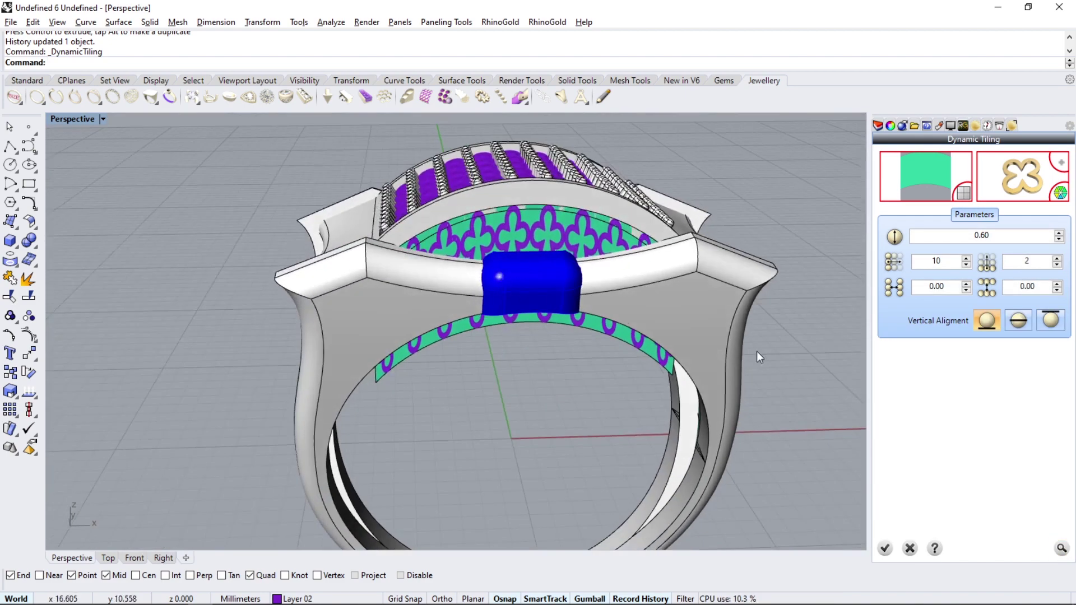
click(888, 549)
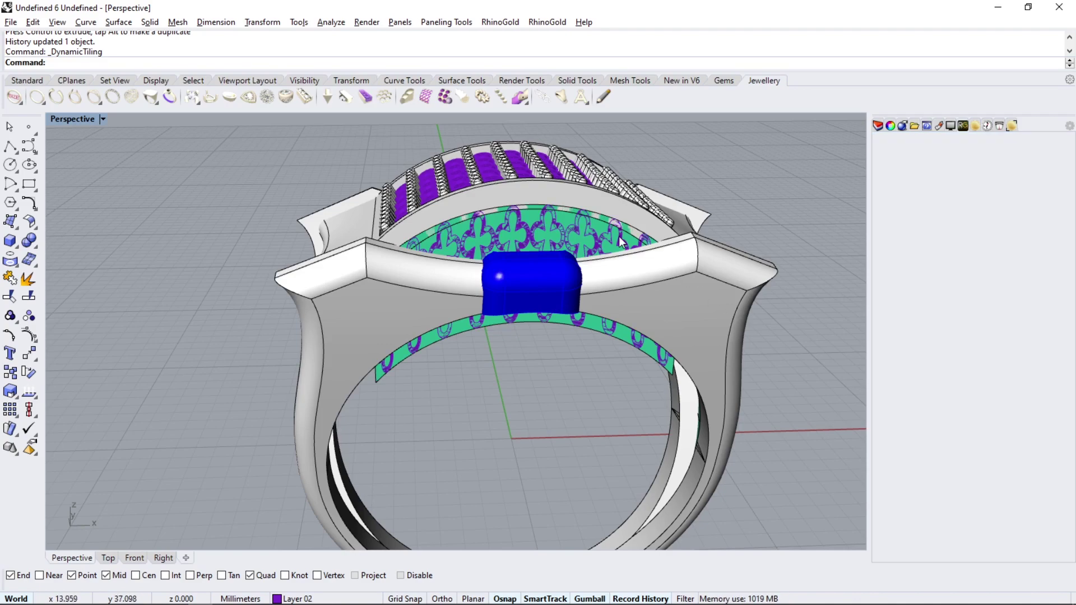
Delete the green band surface beneath the clovers.
scroll(619, 236, up, 4)
click(585, 221)
key(Delete)
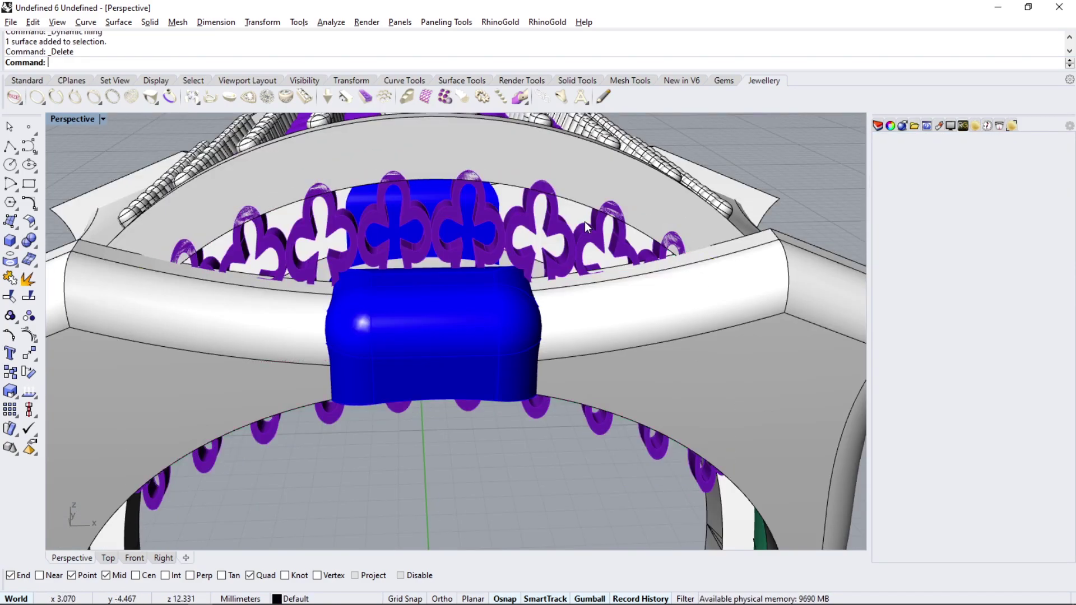
right_drag(584, 221, 402, 179)
mouse_move(529, 343)
right_down()
mouse_move(521, 371)
mouse_move(579, 277)
right_up()
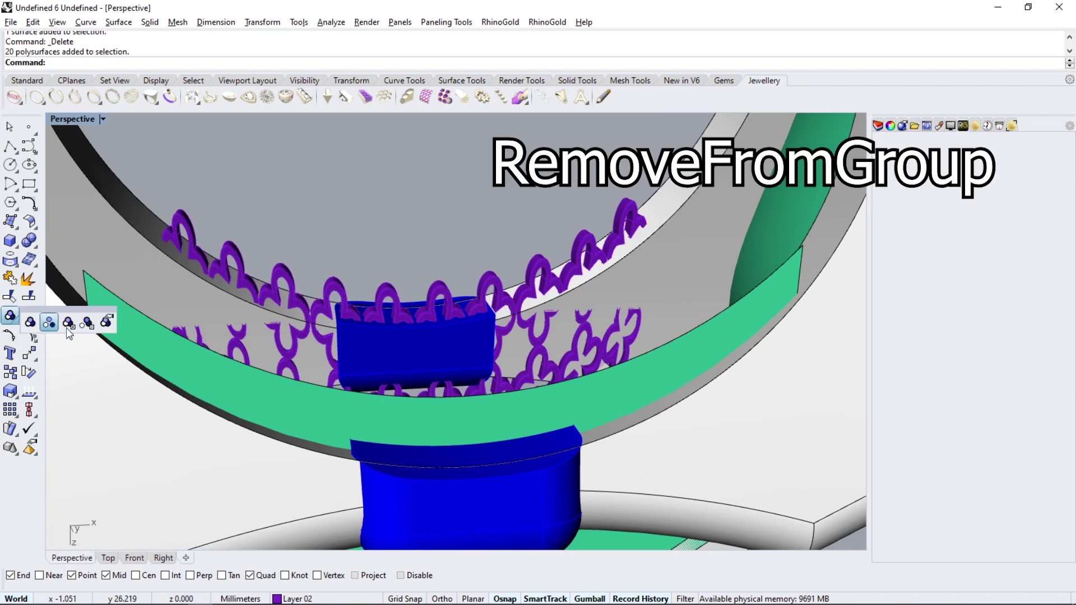
Remove the surplus clovers from their group, delete them, and select the remaining six.
click(26, 335)
drag(149, 204, 493, 336)
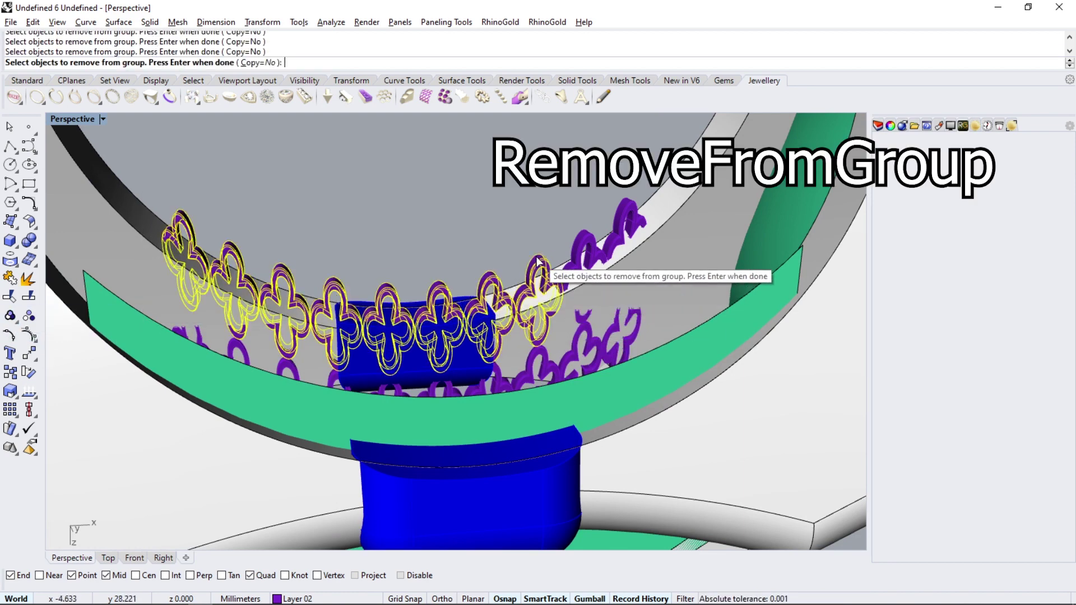
click(634, 345)
click(717, 373)
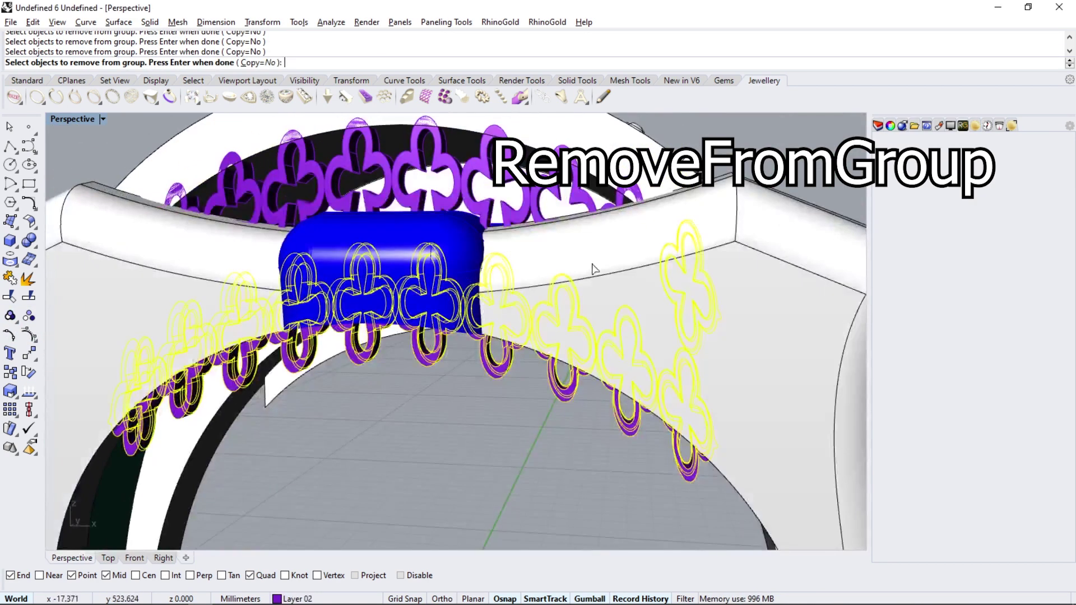
right_drag(648, 327, 144, 272)
key(Return)
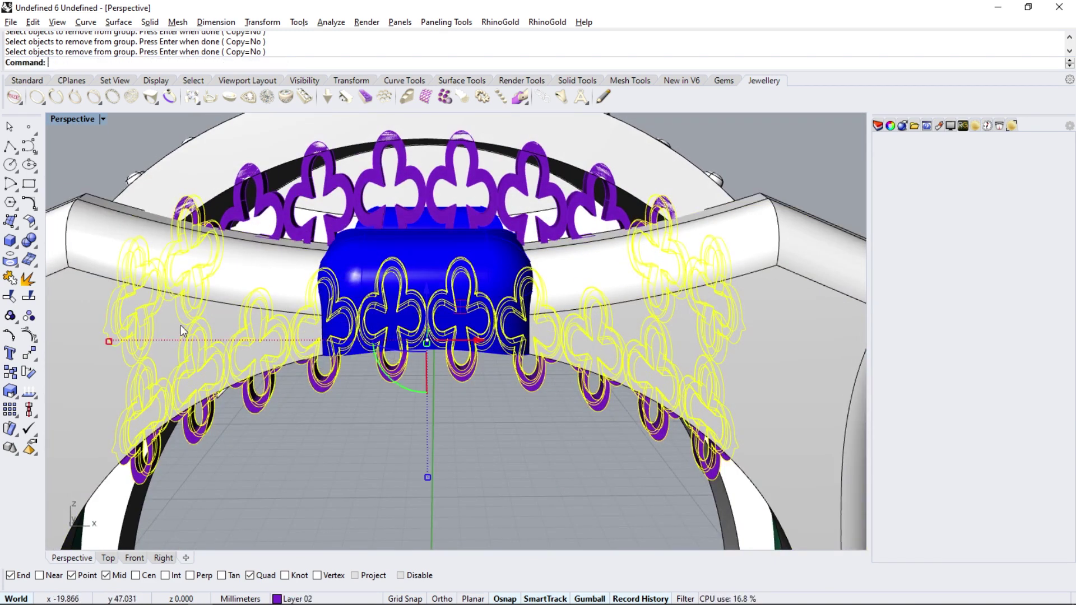
key(Delete)
scroll(420, 240, down, 3)
right_drag(419, 240, 415, 270)
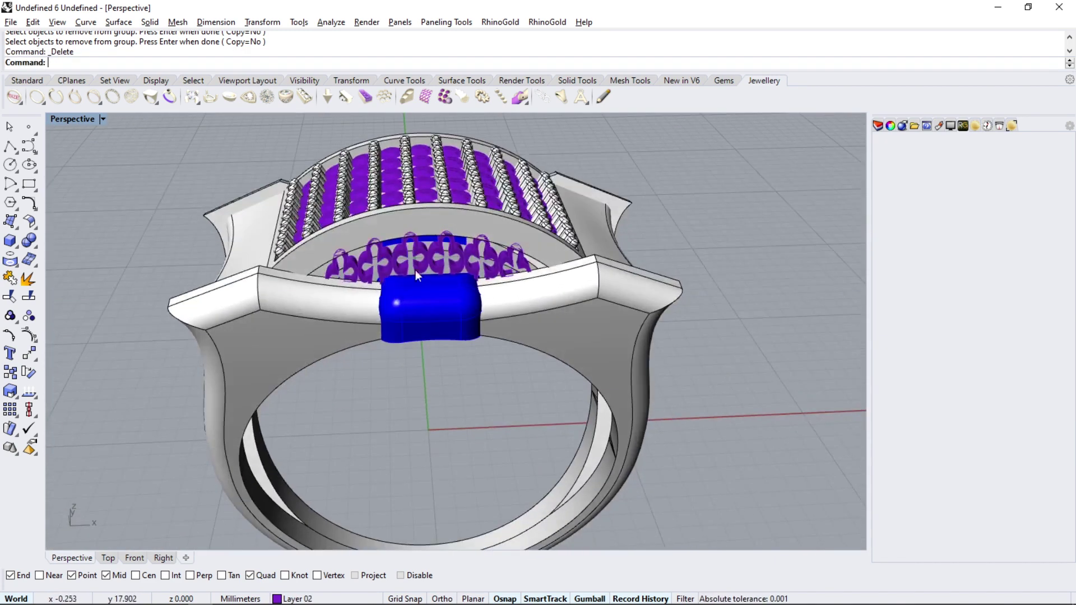
click(430, 264)
Move the six clovers onto the Default layer in Properties.
click(891, 126)
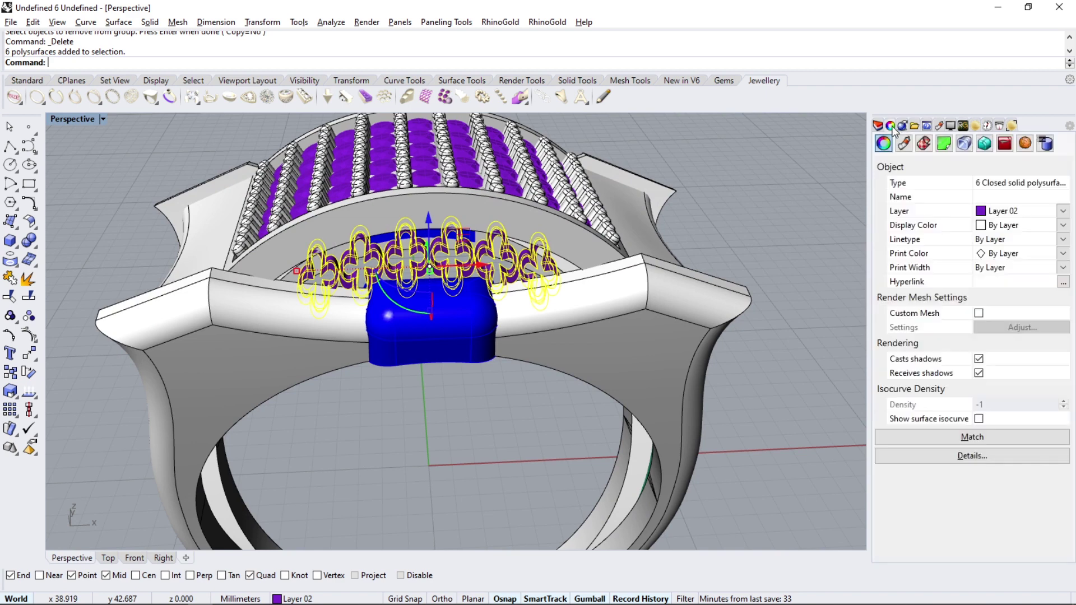
click(1003, 211)
click(931, 223)
Mirror the clovers across the X axis to the ring's opposite side.
mouse_move(426, 336)
right_down()
mouse_move(504, 314)
mouse_move(482, 325)
right_up()
click(37, 357)
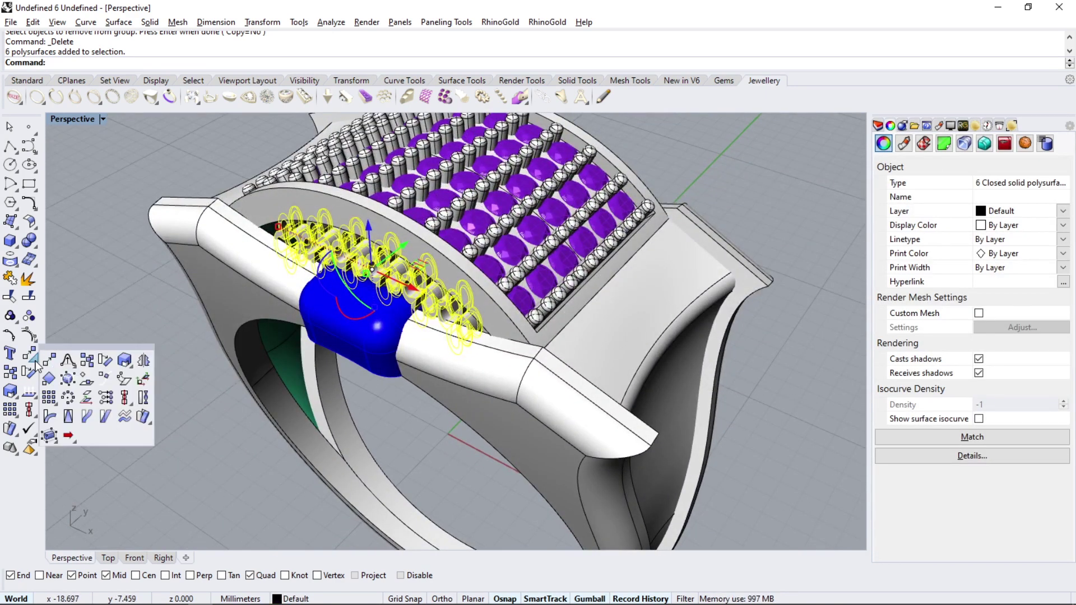
click(134, 363)
click(165, 62)
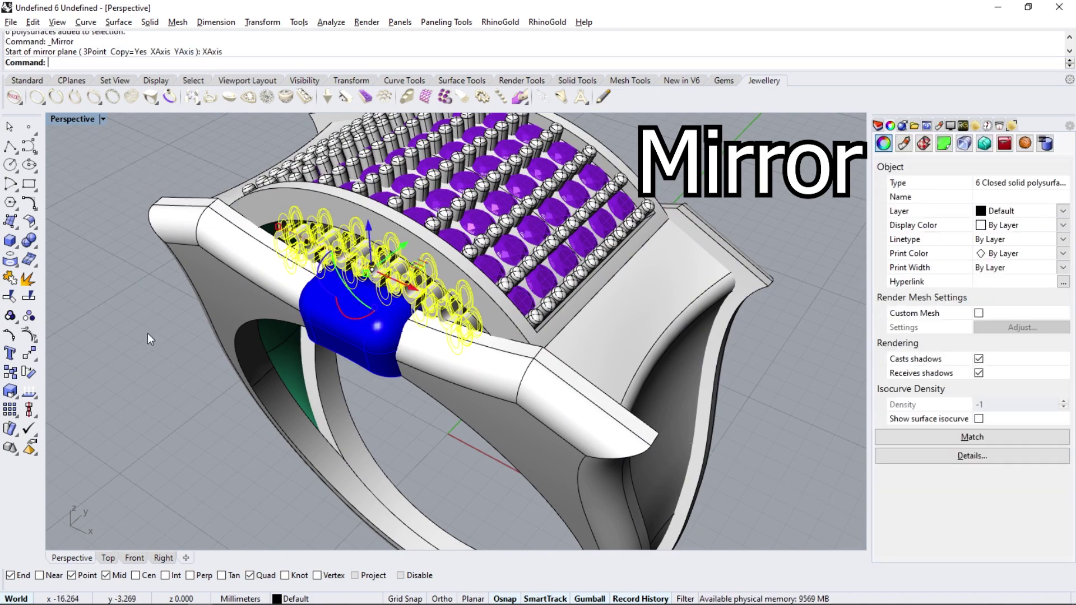
Delete one of the green band surfaces.
mouse_move(147, 333)
right_down()
mouse_move(507, 206)
mouse_move(399, 359)
mouse_move(252, 336)
right_up()
click(398, 370)
key(Delete)
mouse_move(349, 225)
right_down()
mouse_move(462, 230)
mouse_move(294, 118)
mouse_move(394, 242)
right_up()
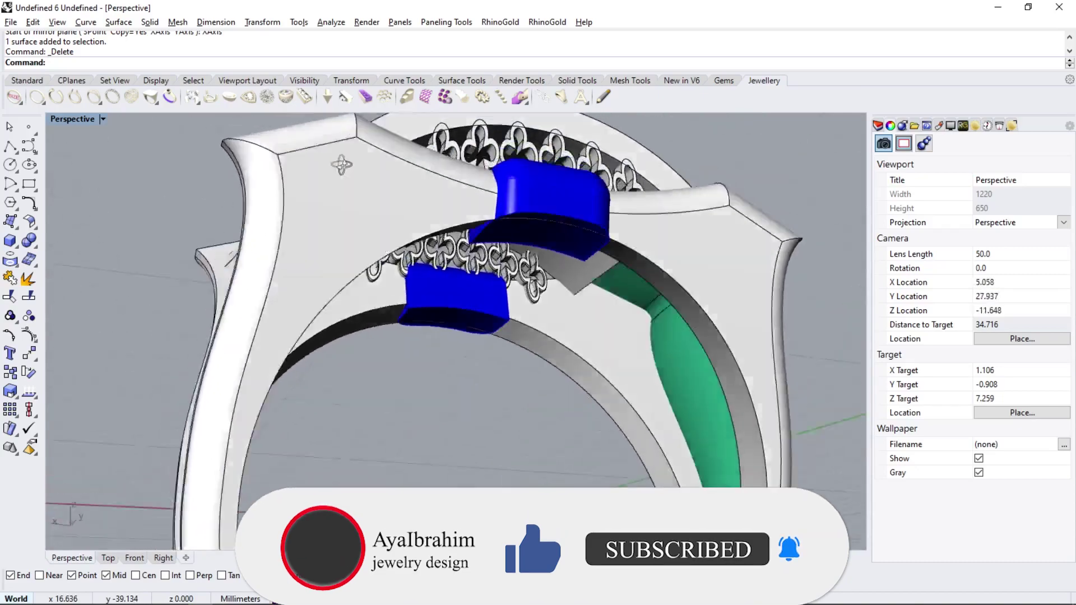
Explode the ring shank polysurface into four separate surfaces.
scroll(394, 242, down, 2)
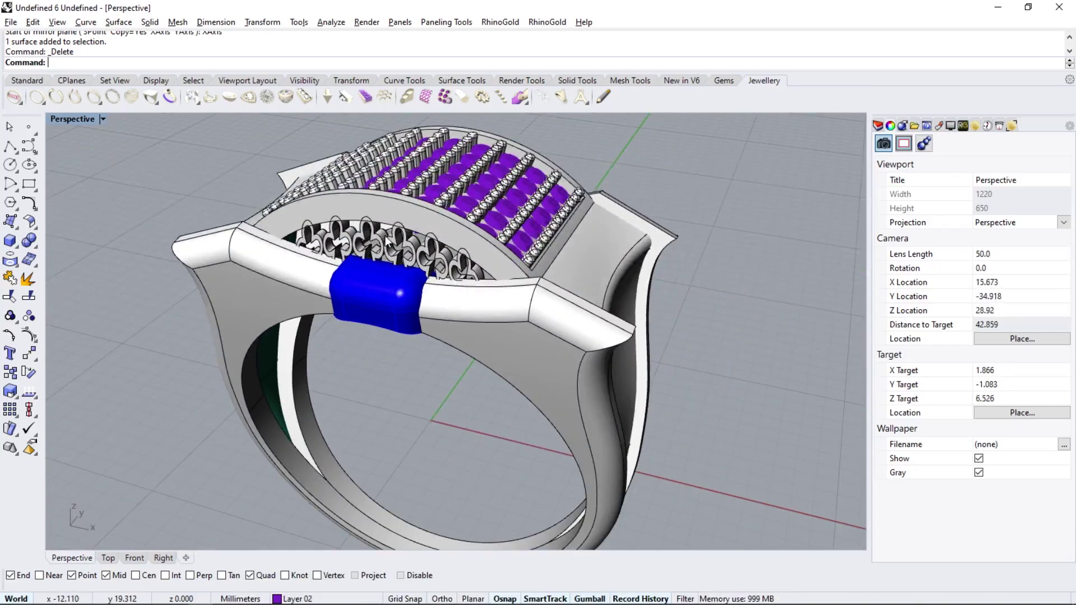
right_drag(542, 310, 441, 279)
scroll(543, 401, down, 2)
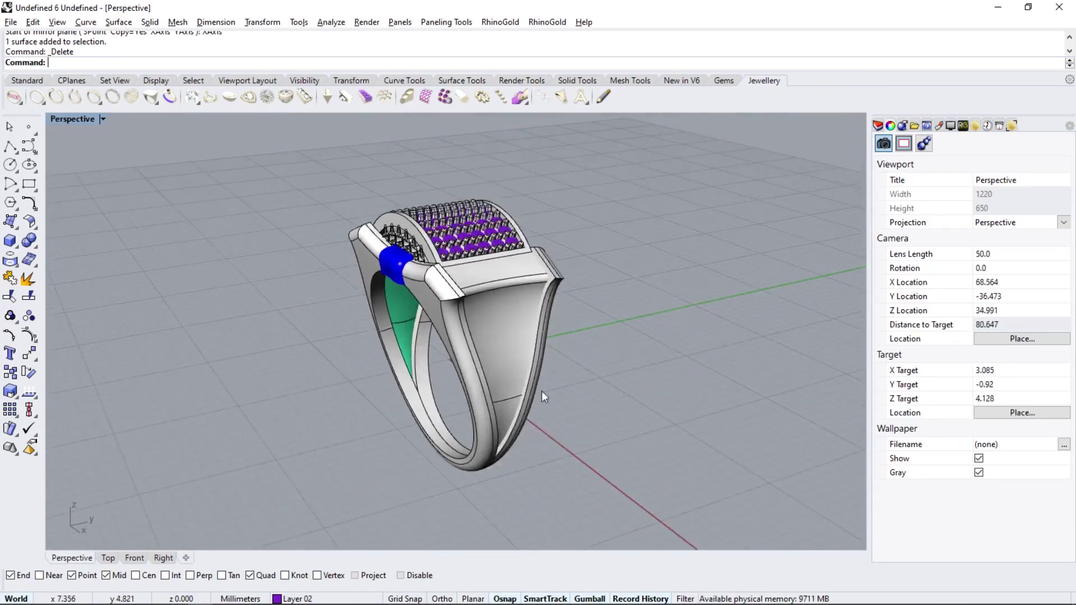
click(542, 401)
click(28, 279)
key(Escape)
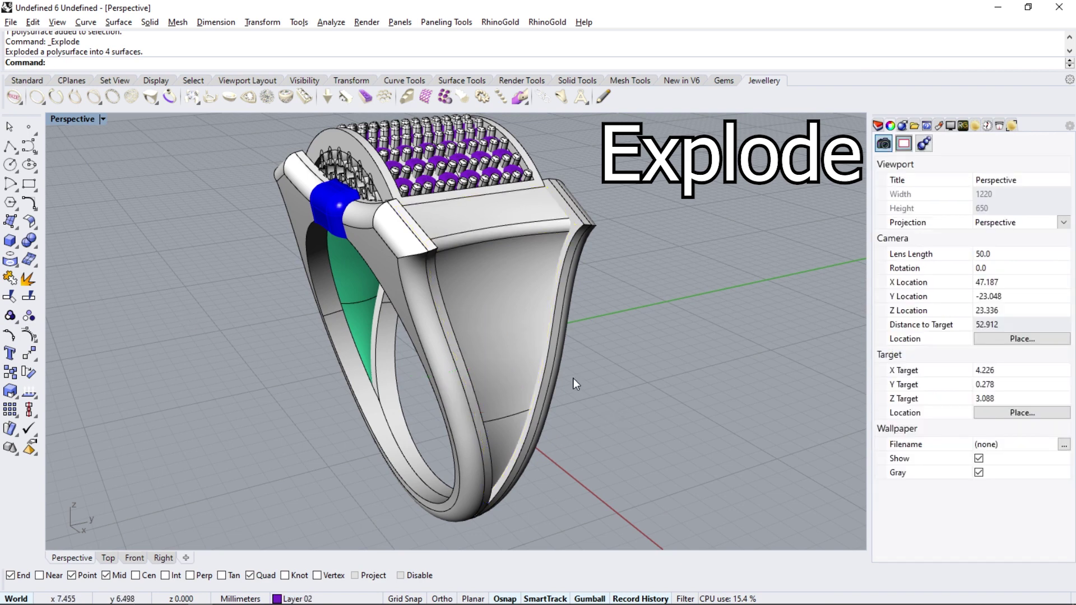
Merge the front shank surface and lower band surface with MergeSrf.
click(503, 348)
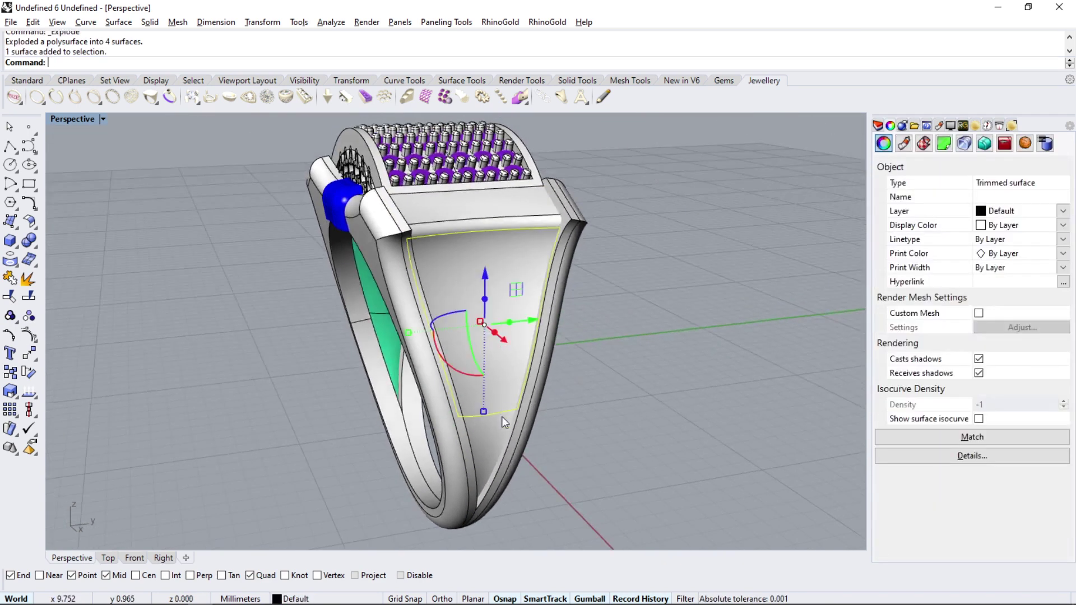
shift+click(482, 451)
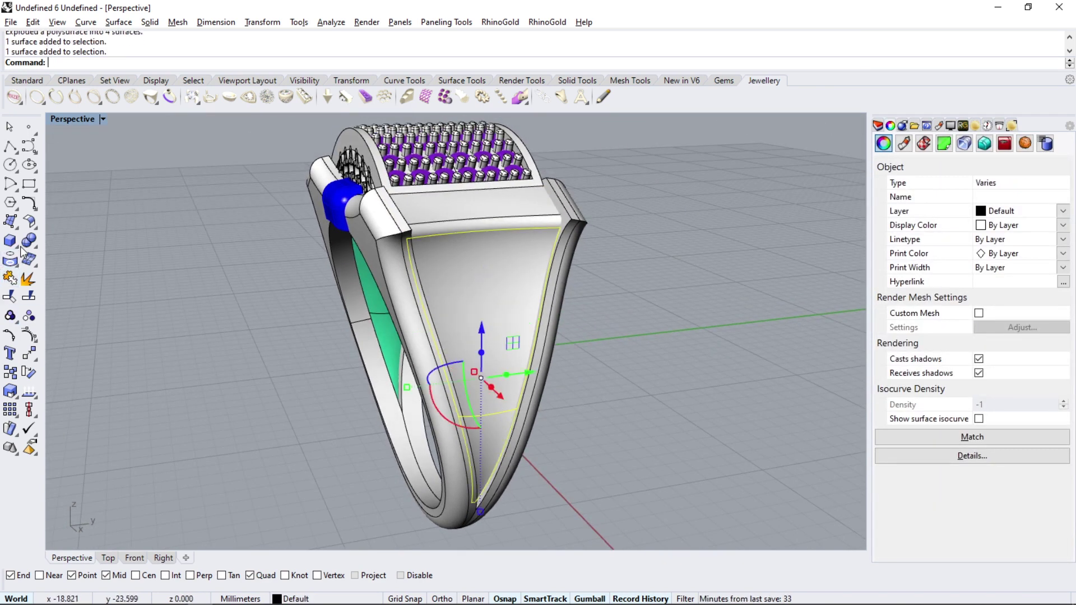
click(34, 226)
click(144, 246)
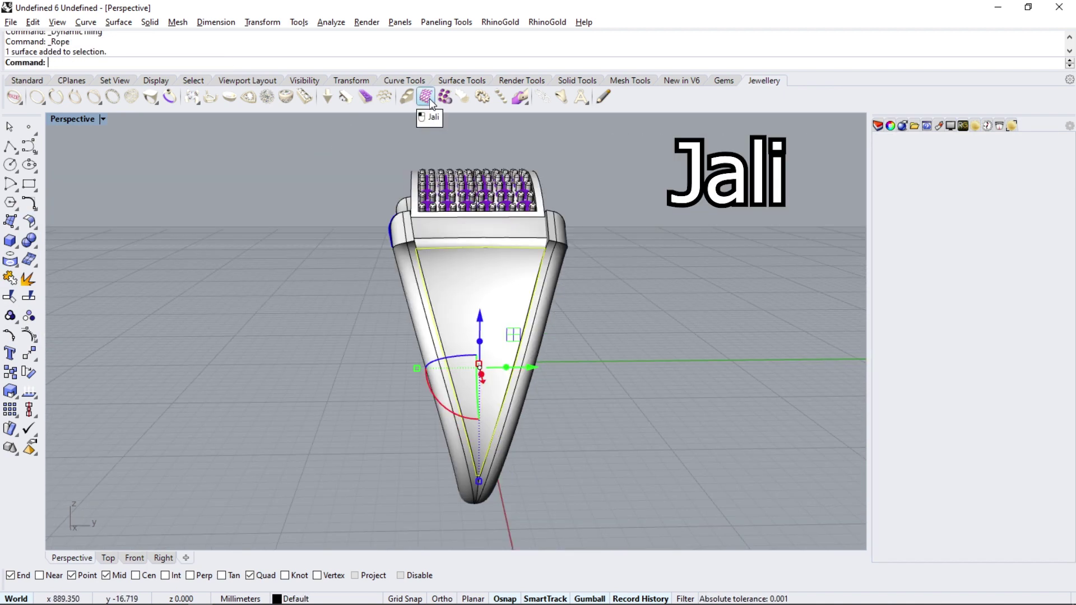
Apply a CHAINLNK Jali lattice to the merged surface, raising the pattern offset to 0.700.
click(429, 102)
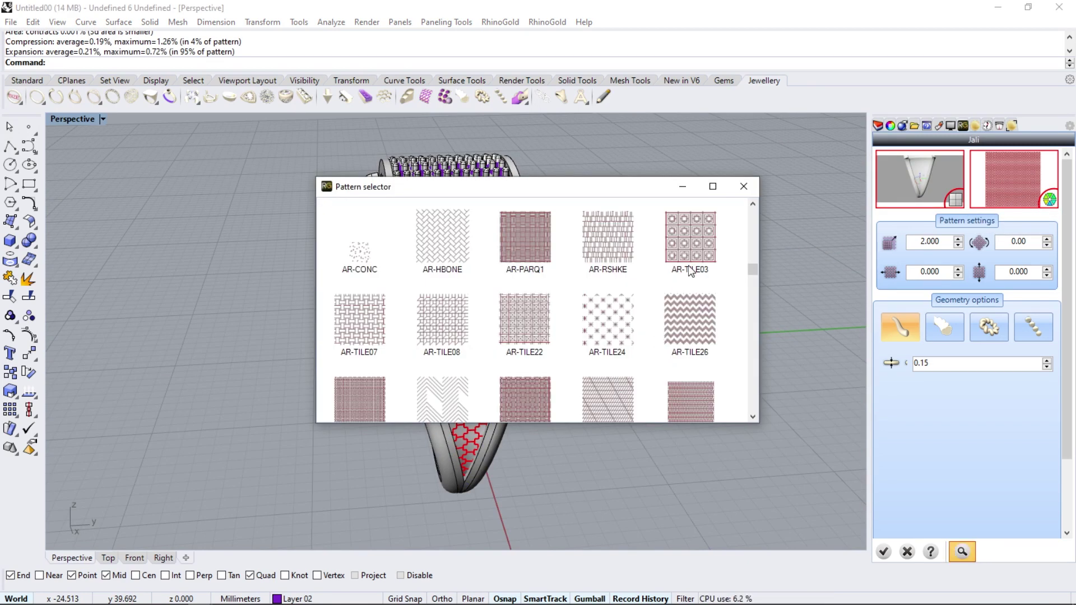
scroll(680, 289, down, 3)
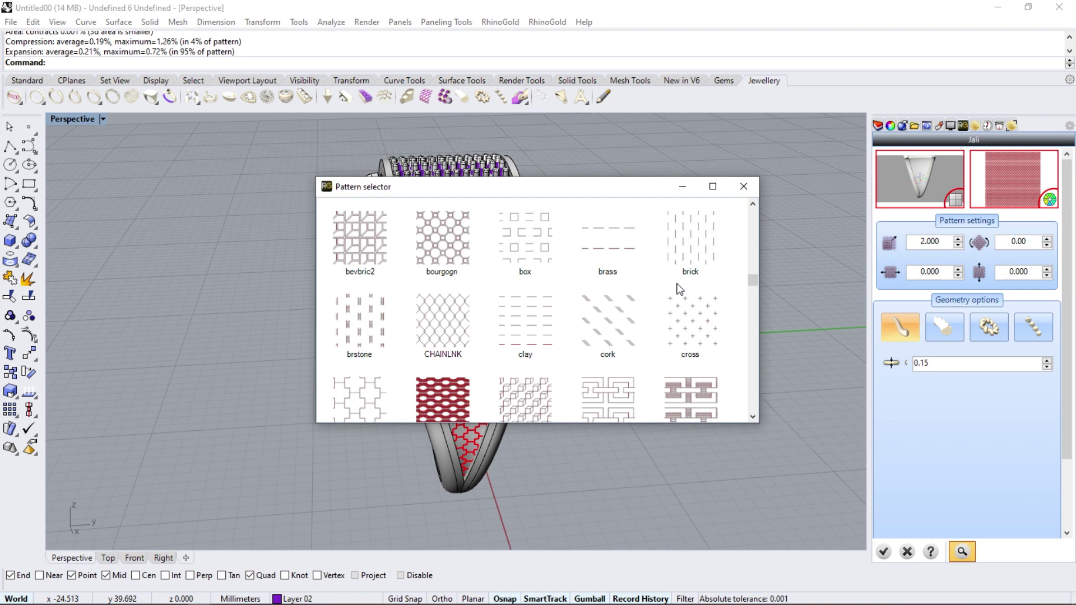
click(458, 330)
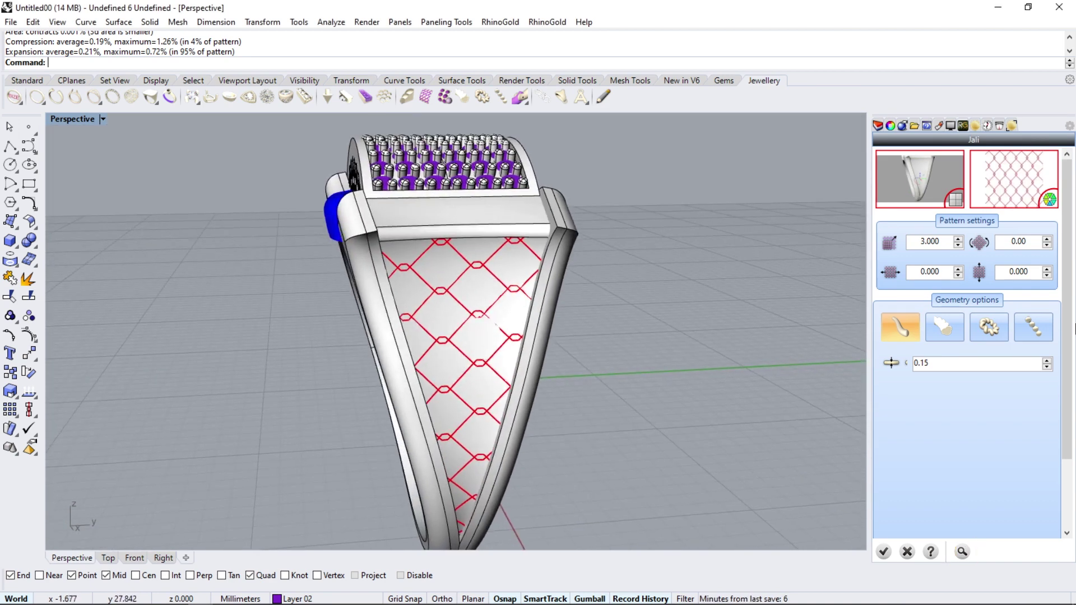
click(1047, 269)
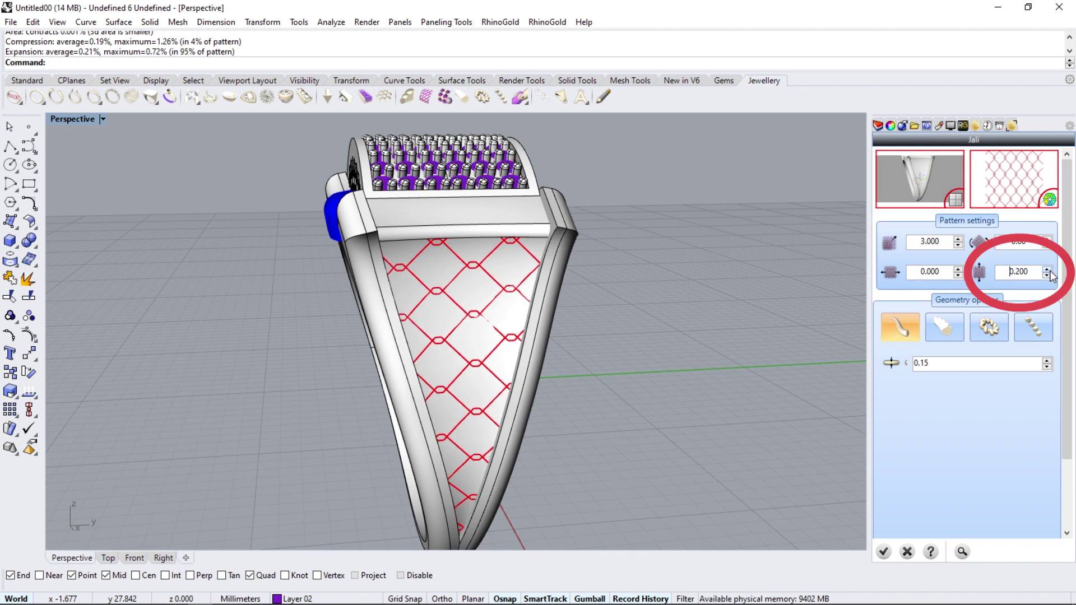
click(1047, 269)
click(1047, 269)
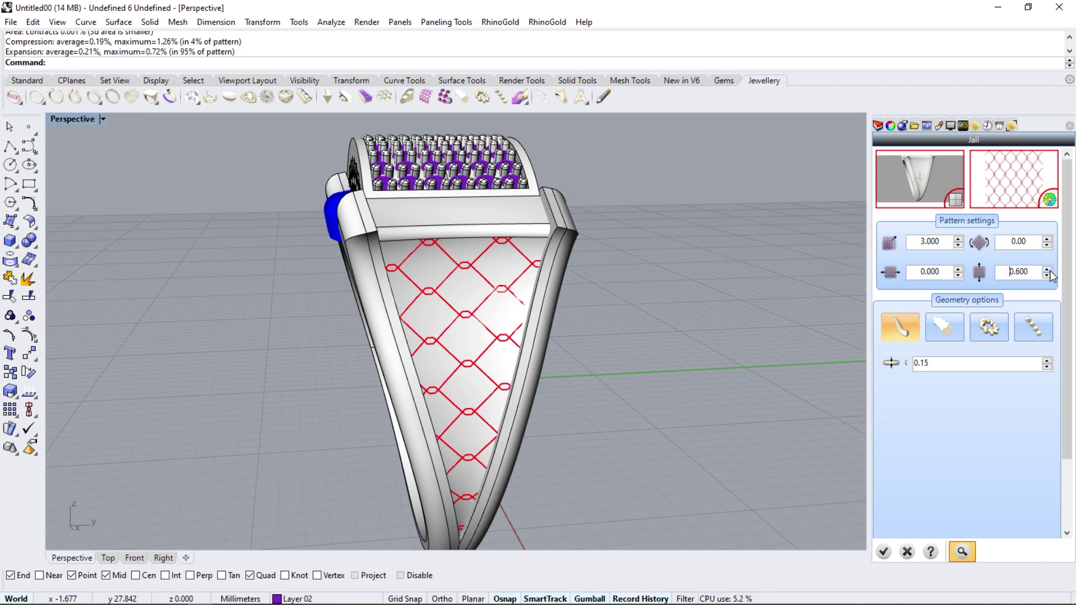
click(1048, 269)
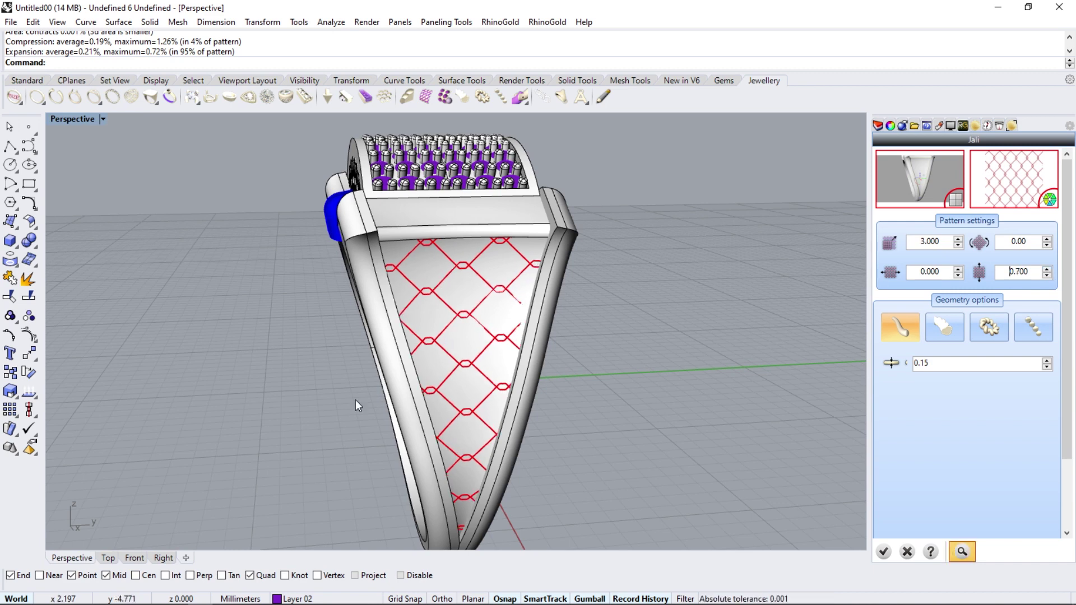
Preview the lattice as solid gold and inspect it up close.
scroll(356, 399, up, 5)
mouse_move(569, 378)
right_down()
mouse_move(442, 362)
mouse_move(825, 314)
right_up()
click(963, 553)
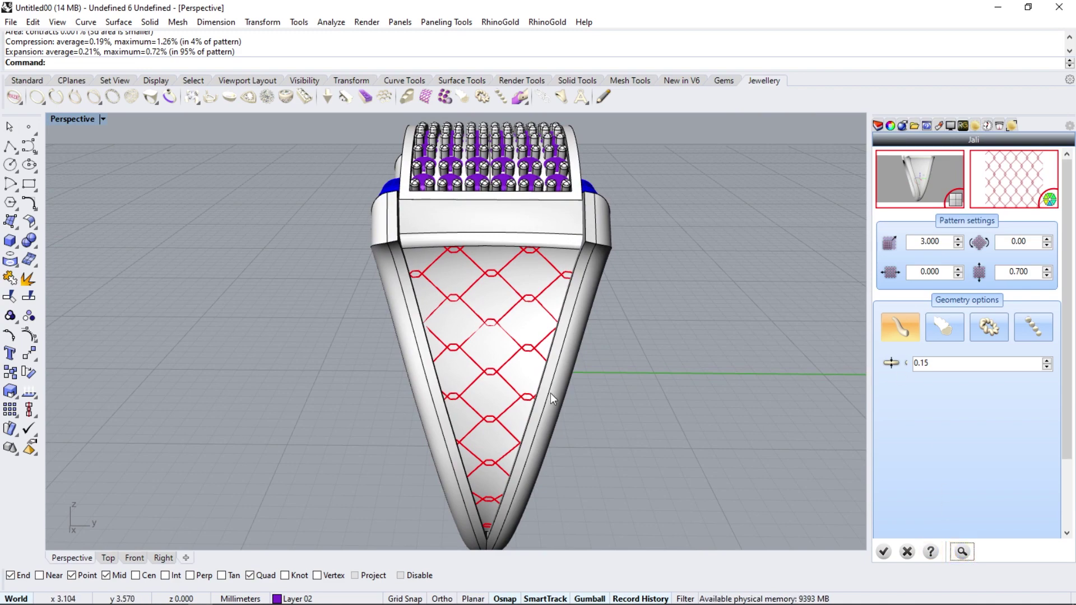
scroll(551, 392, up, 3)
scroll(521, 387, up, 2)
scroll(508, 381, down, 3)
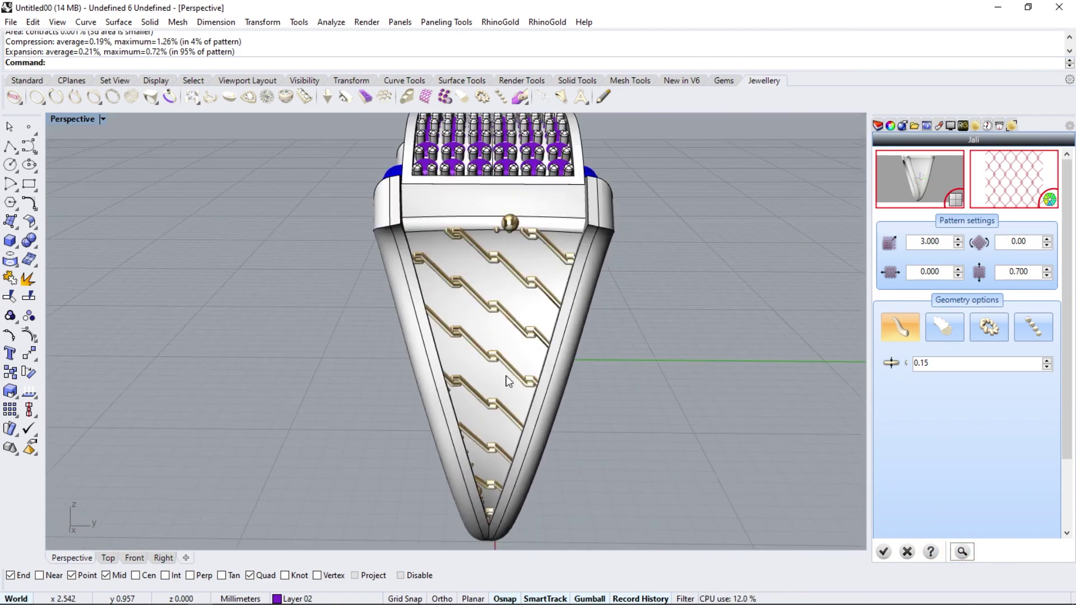
scroll(503, 396, up, 3)
scroll(507, 439, down, 3)
scroll(506, 439, up, 3)
mouse_move(506, 439)
right_down()
mouse_move(419, 397)
mouse_move(467, 426)
right_up()
scroll(466, 426, down, 3)
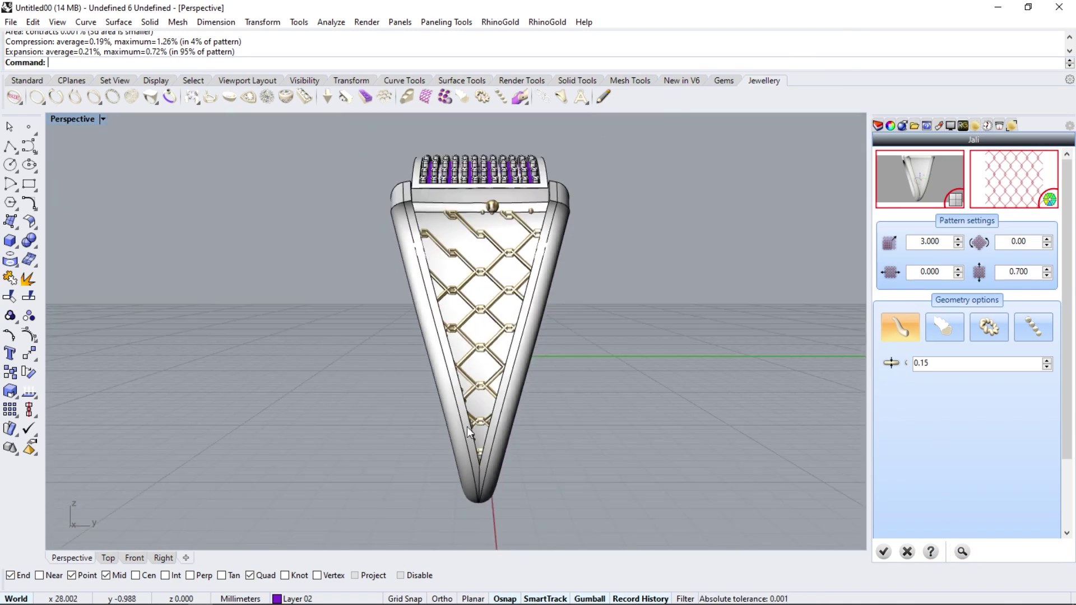
scroll(493, 224, up, 5)
scroll(494, 224, down, 5)
scroll(412, 226, up, 8)
scroll(480, 207, down, 5)
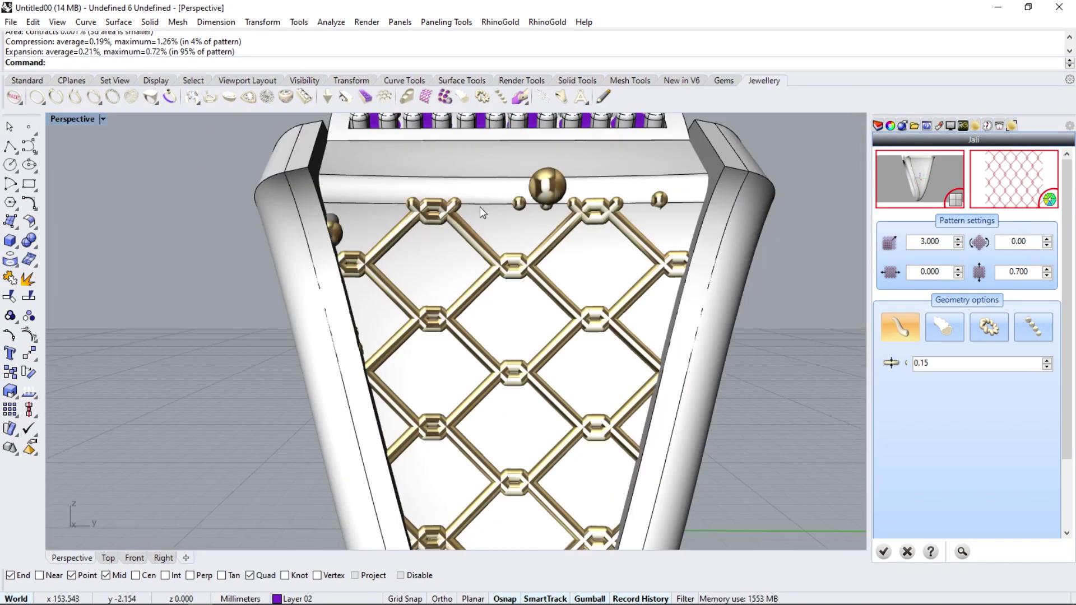
scroll(480, 207, down, 3)
scroll(501, 368, up, 1)
scroll(471, 266, up, 3)
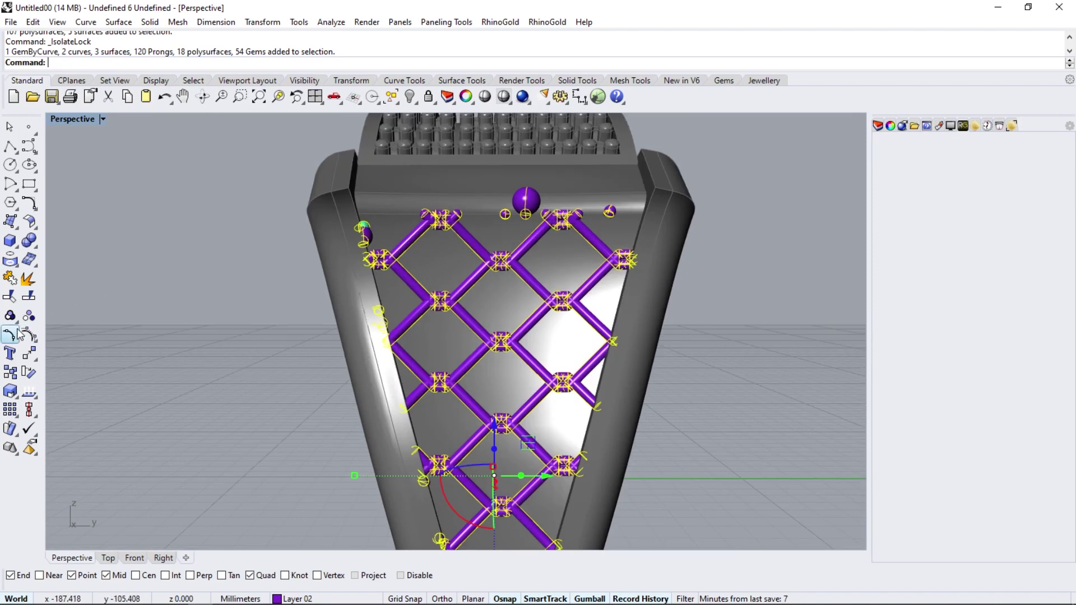
Remove the top gems and three lower gems from the lattice group.
click(9, 316)
click(70, 321)
scroll(305, 228, up, 5)
click(583, 197)
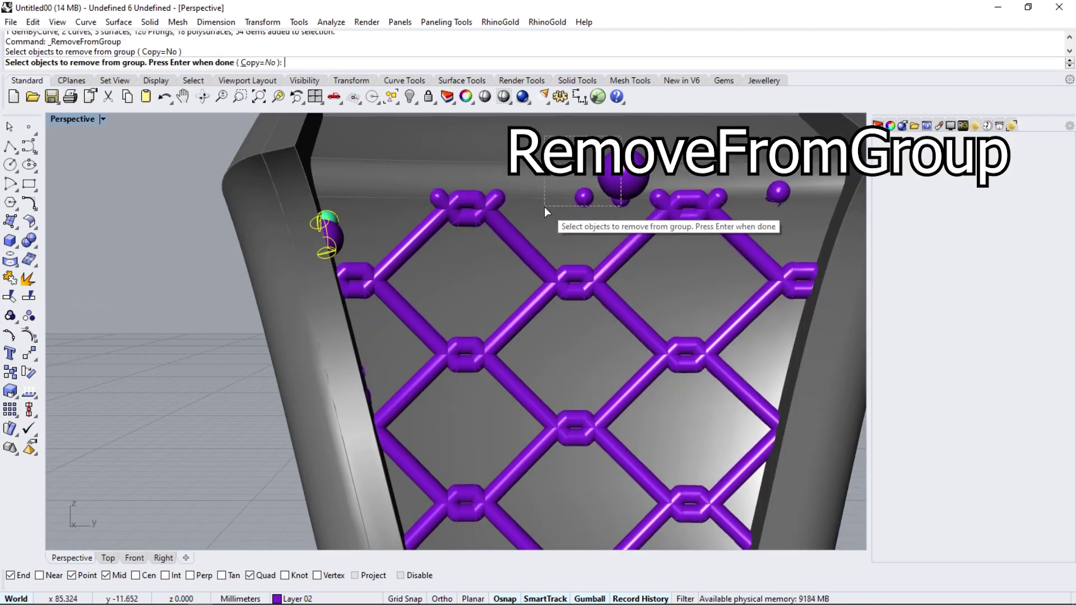
click(779, 189)
scroll(665, 485, down, 5)
scroll(665, 485, up, 5)
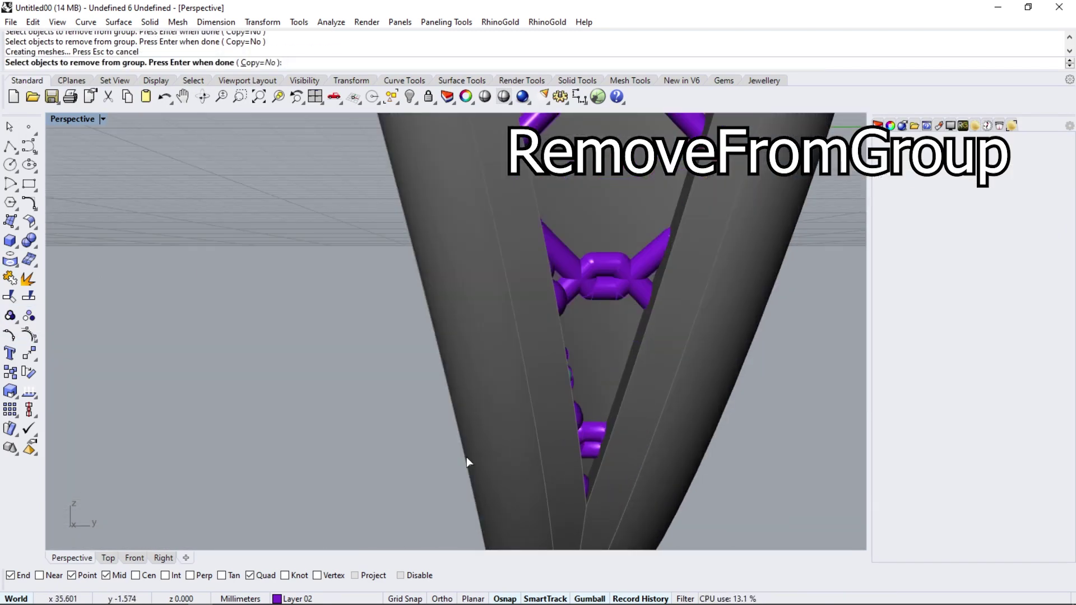
drag(466, 456, 599, 331)
scroll(585, 512, up, 5)
click(598, 435)
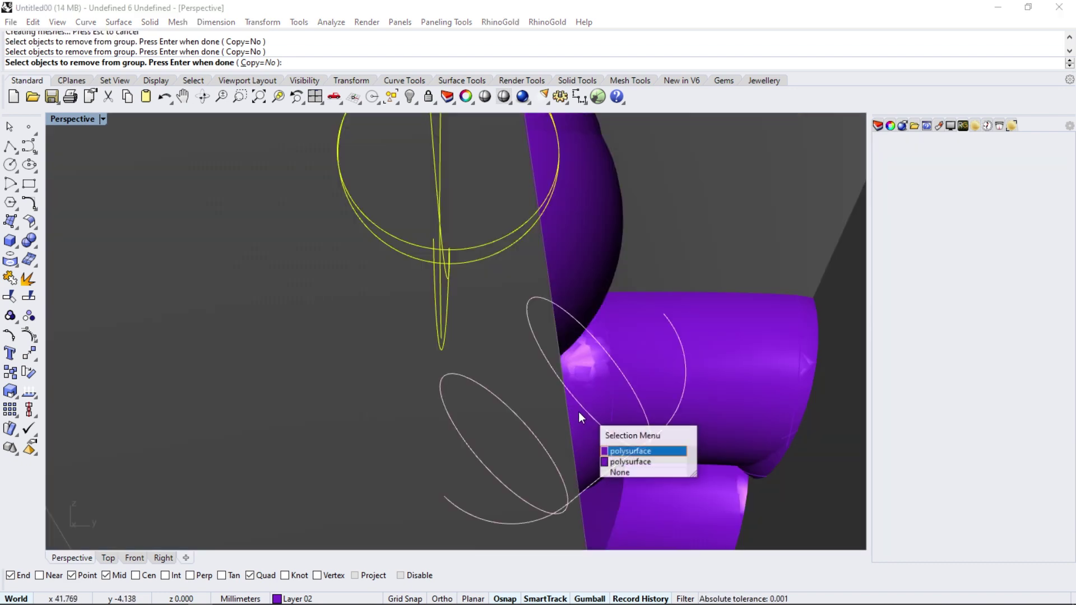
Delete the stray lattice pieces along the band edges.
scroll(569, 355, down, 5)
scroll(569, 354, down, 2)
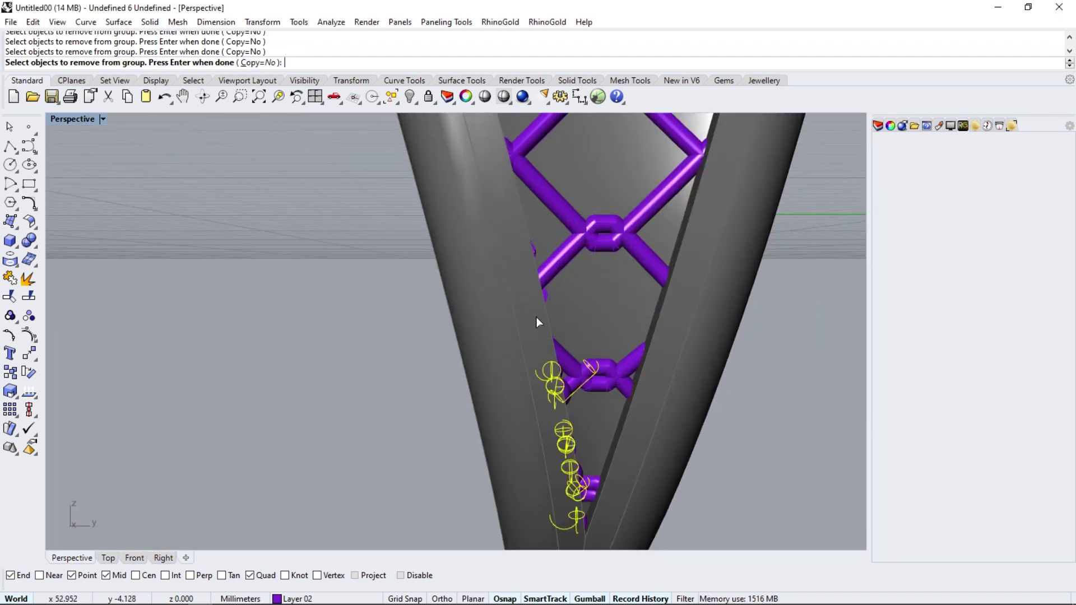
scroll(564, 395, up, 3)
scroll(564, 394, down, 3)
drag(455, 336, 564, 243)
scroll(557, 305, down, 3)
scroll(557, 305, up, 3)
drag(391, 380, 562, 296)
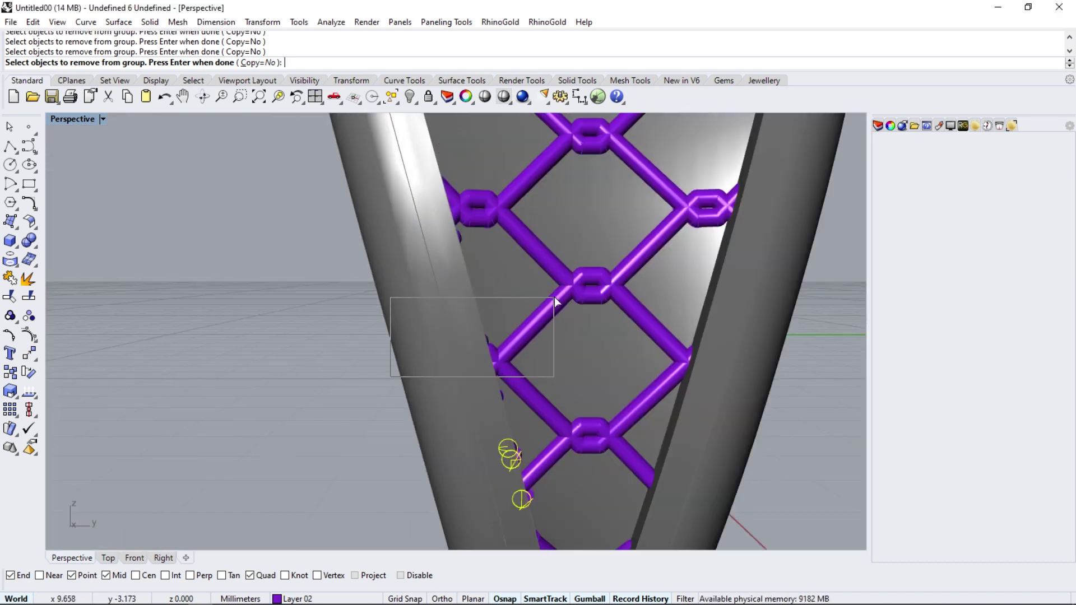
drag(418, 291, 516, 164)
scroll(504, 202, up, 2)
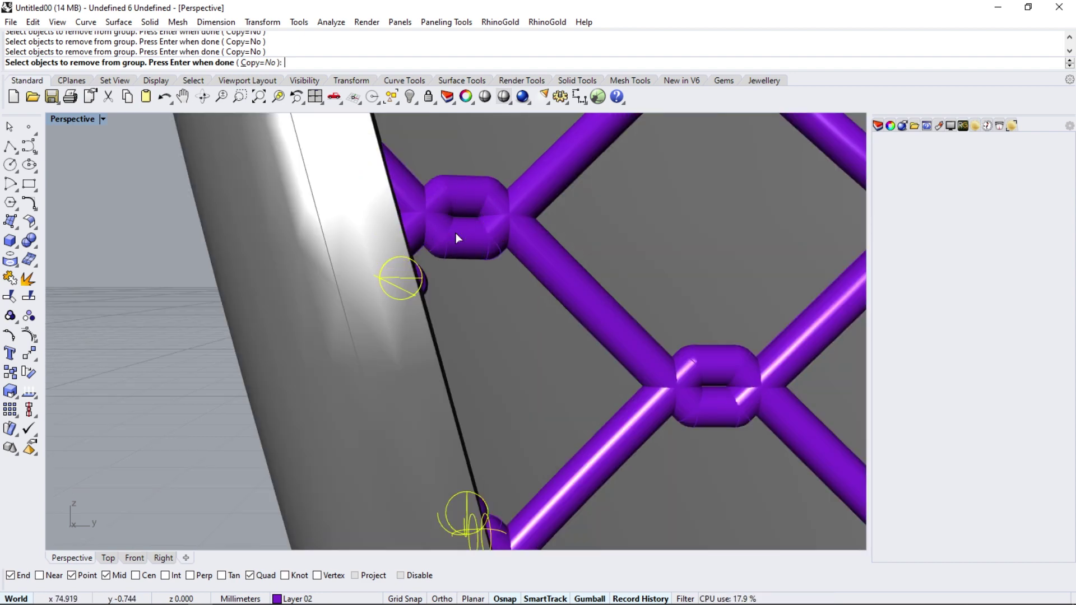
scroll(456, 236, down, 5)
scroll(441, 270, up, 4)
key(Delete)
Group the remaining lattice and move it onto Layer 04.
scroll(505, 314, down, 2)
scroll(488, 353, down, 3)
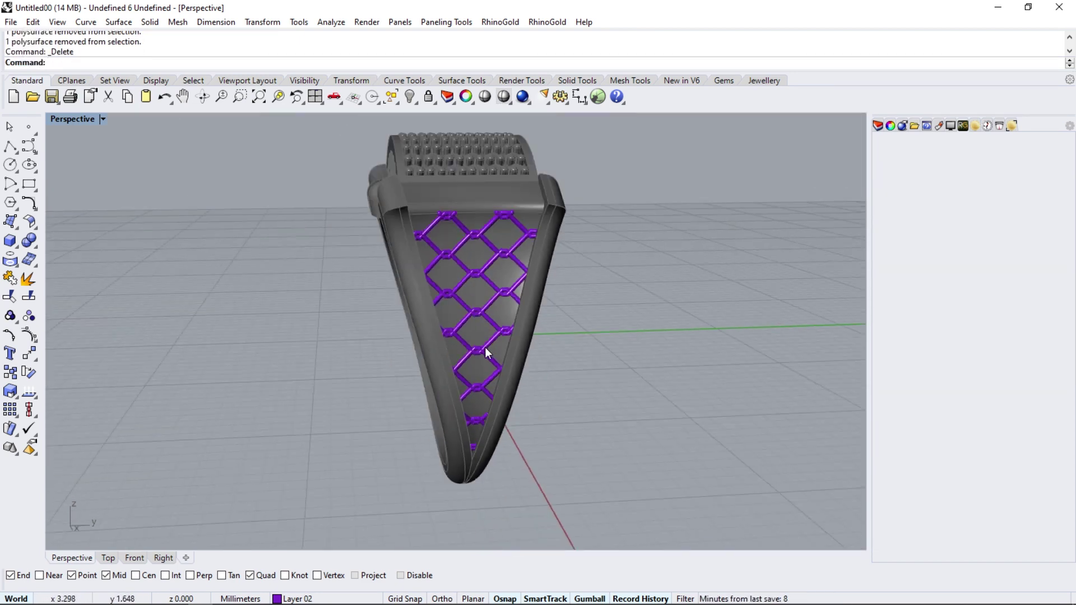
click(485, 359)
scroll(481, 363, up, 4)
click(26, 317)
click(878, 126)
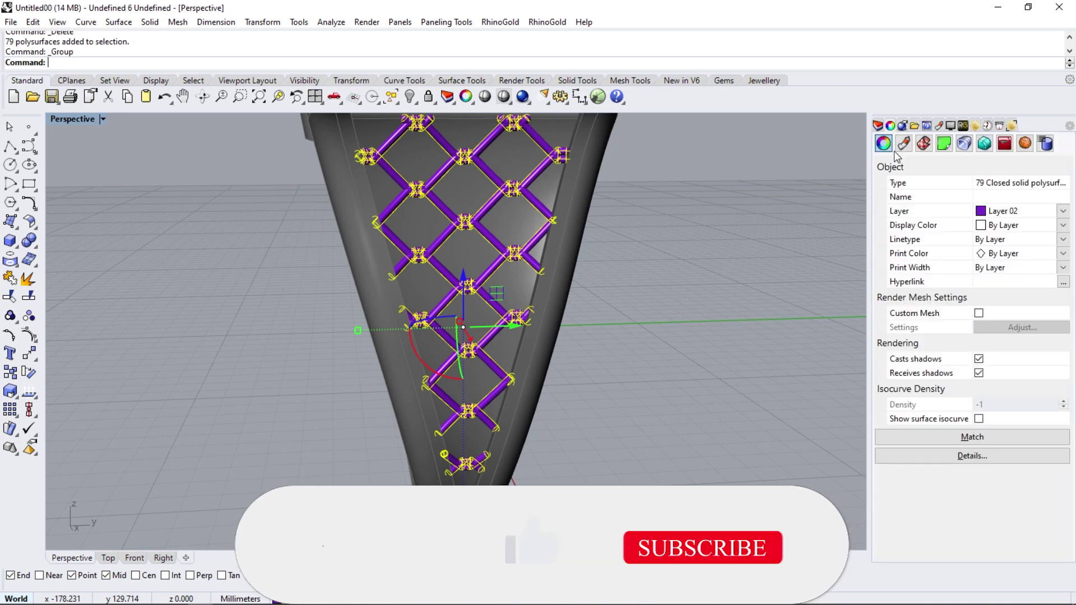
click(1021, 211)
click(983, 278)
Unlock all objects and hide the inner trimmed surface.
key(Escape)
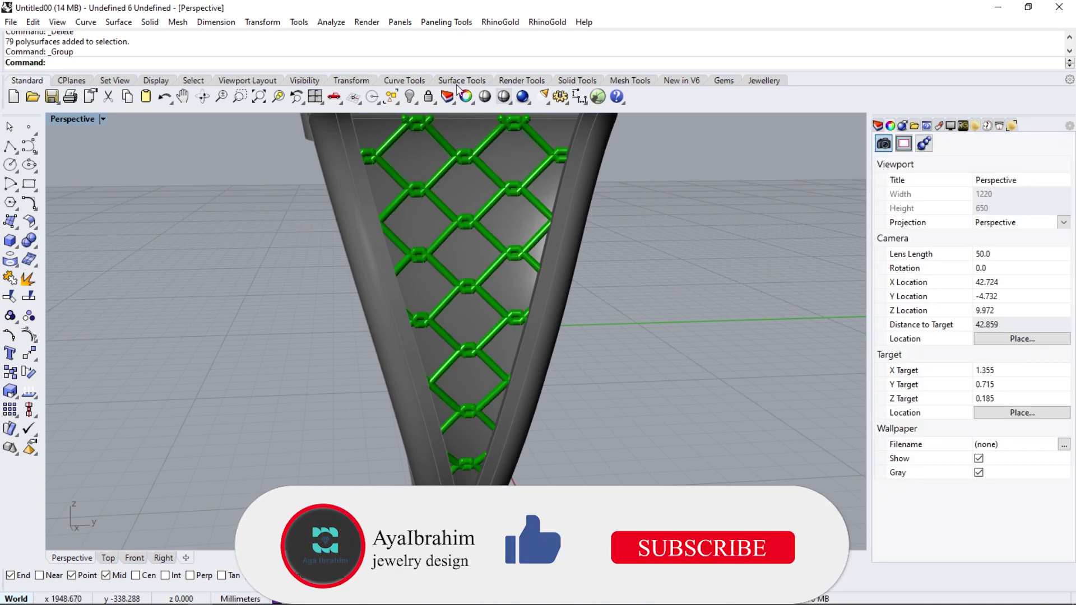
key(ctrl+alt+l)
click(464, 363)
scroll(473, 336, down, 3)
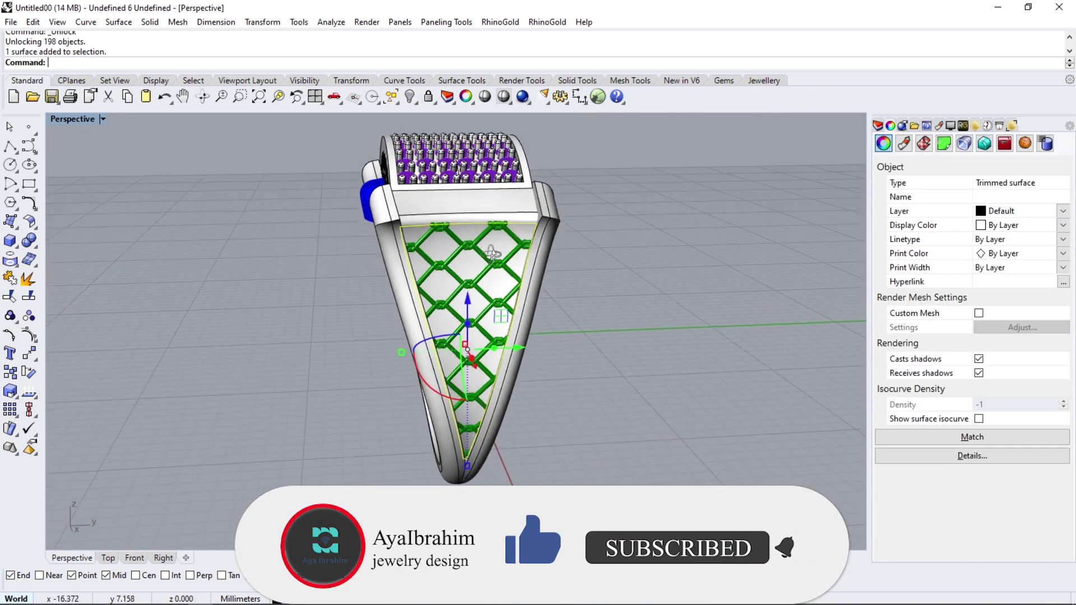
scroll(471, 225, up, 3)
click(410, 97)
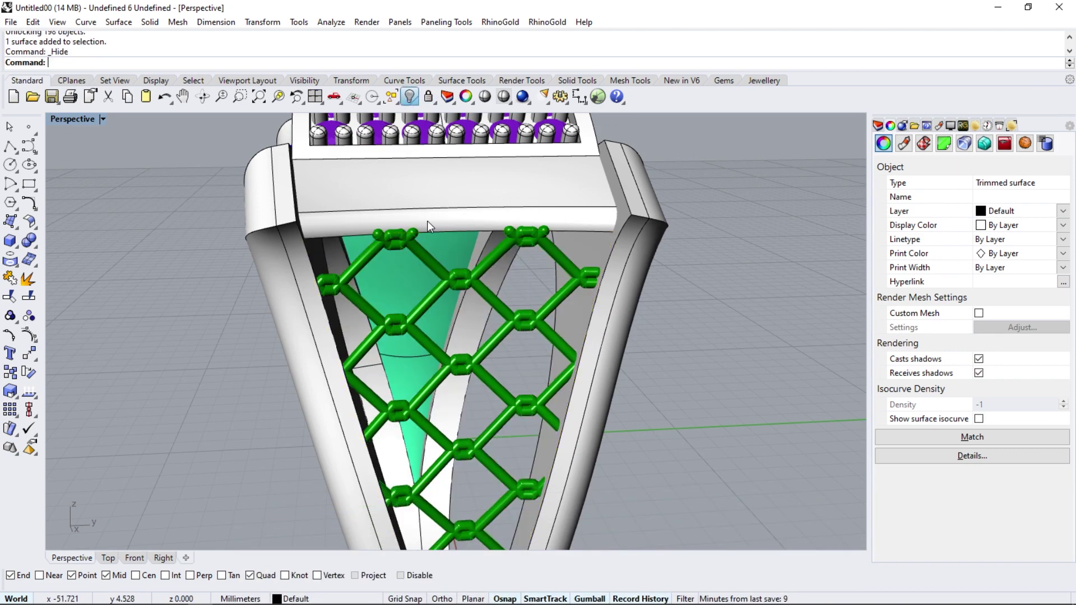
mouse_move(445, 233)
right_down()
mouse_move(708, 167)
mouse_move(494, 224)
right_up()
scroll(494, 224, down, 3)
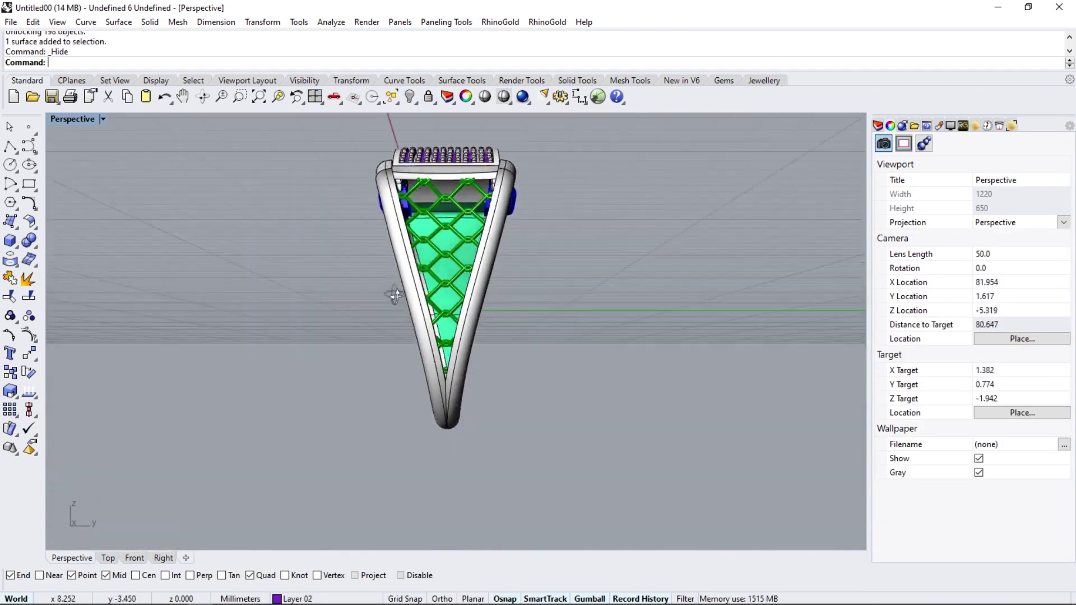
scroll(493, 221, up, 3)
scroll(413, 221, up, 1)
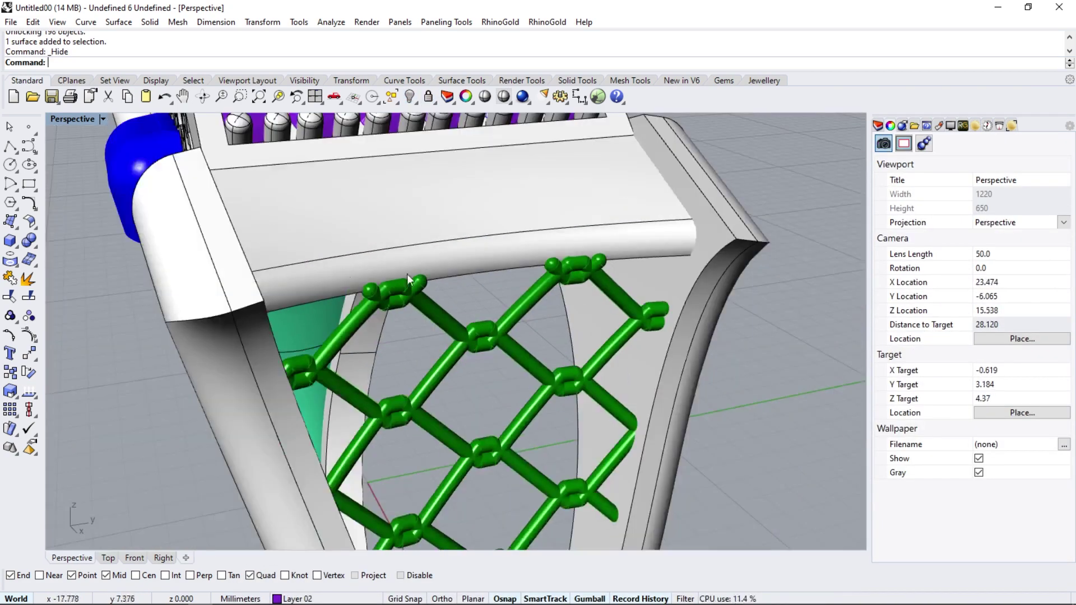
scroll(308, 237, up, 3)
scroll(311, 236, down, 3)
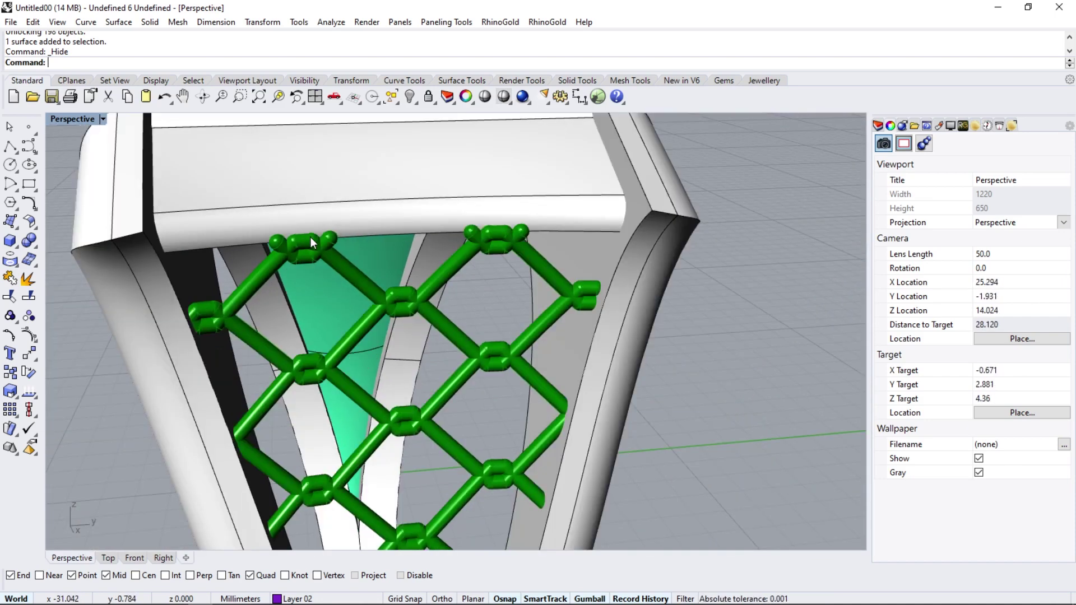
key(ctrl+z)
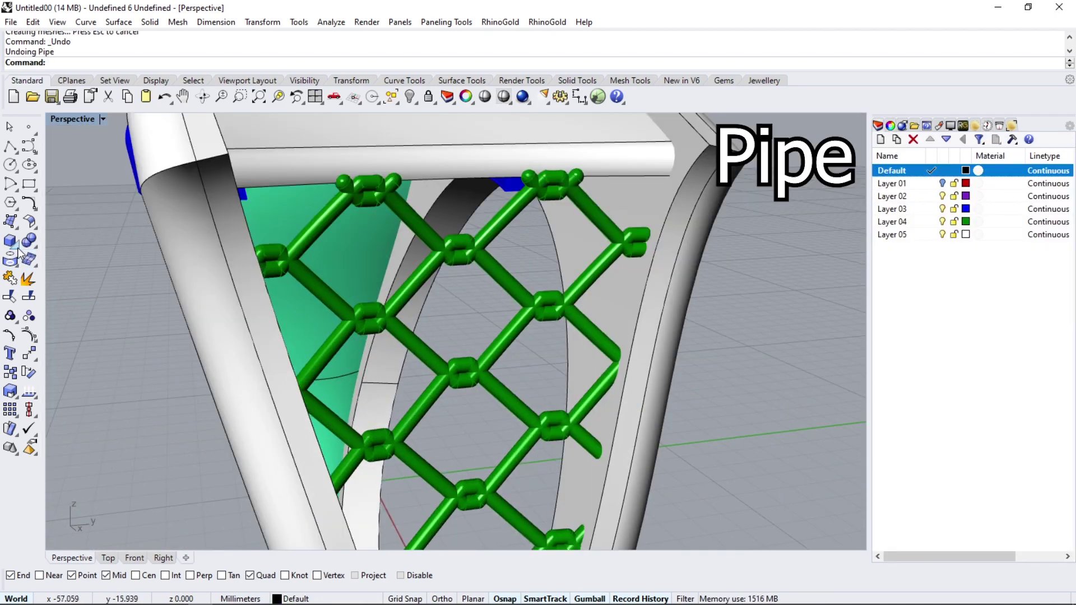
Run a 0.6 mm round pipe along the top plate's lower edge.
click(31, 259)
click(309, 188)
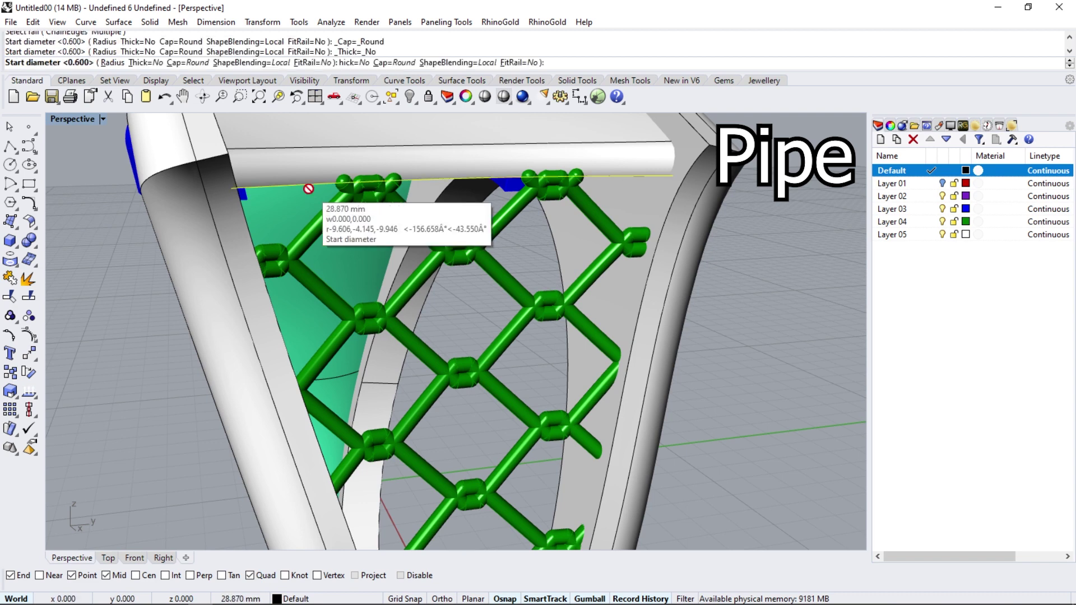
key(Return)
key(Return)
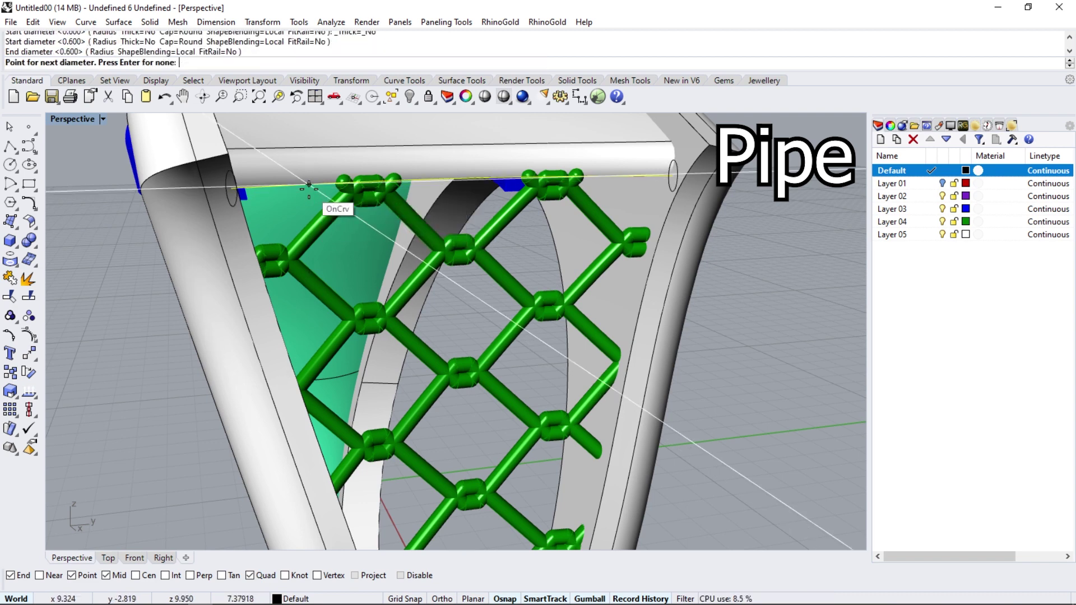
key(Return)
scroll(429, 230, down, 5)
right_drag(429, 230, 524, 322)
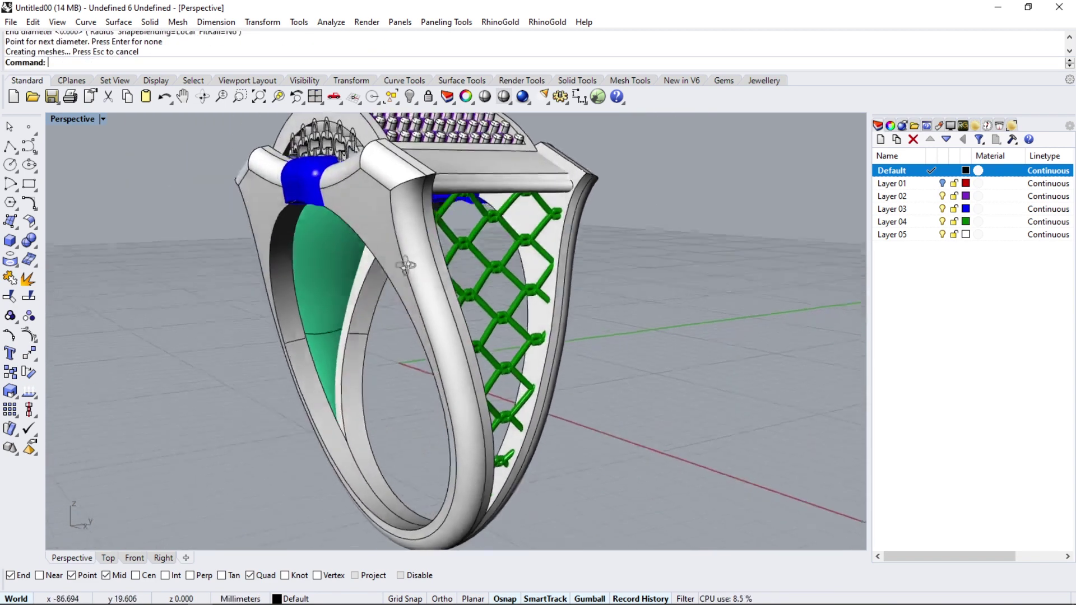
key(ctrl+z)
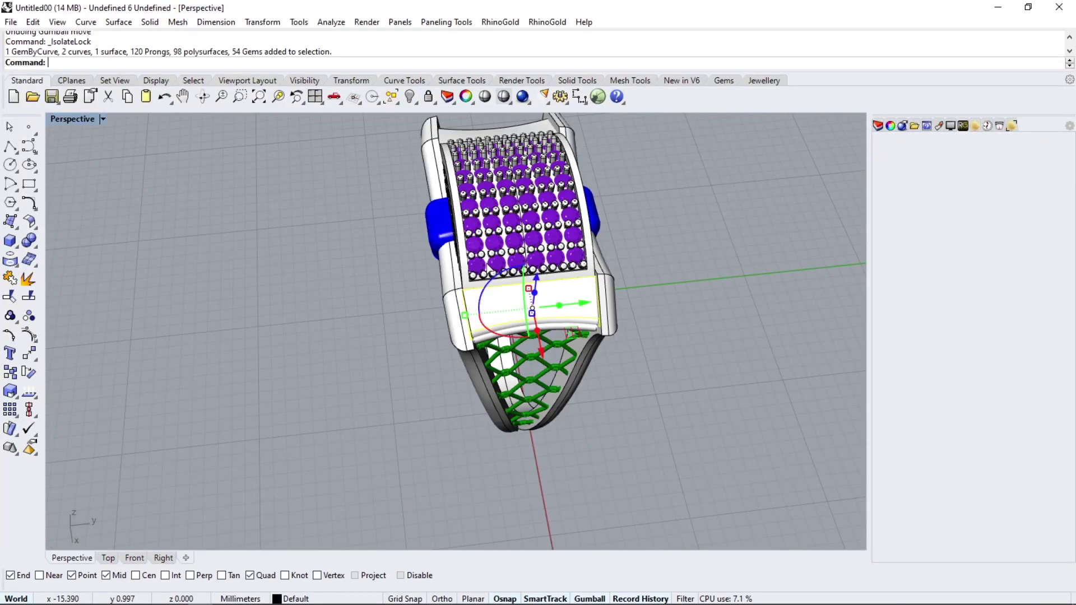
Extract an isocurve across the white band and measure it at 2.438 mm.
scroll(523, 312, up, 5)
mouse_move(523, 312)
right_down()
mouse_move(409, 281)
mouse_move(63, 285)
right_up()
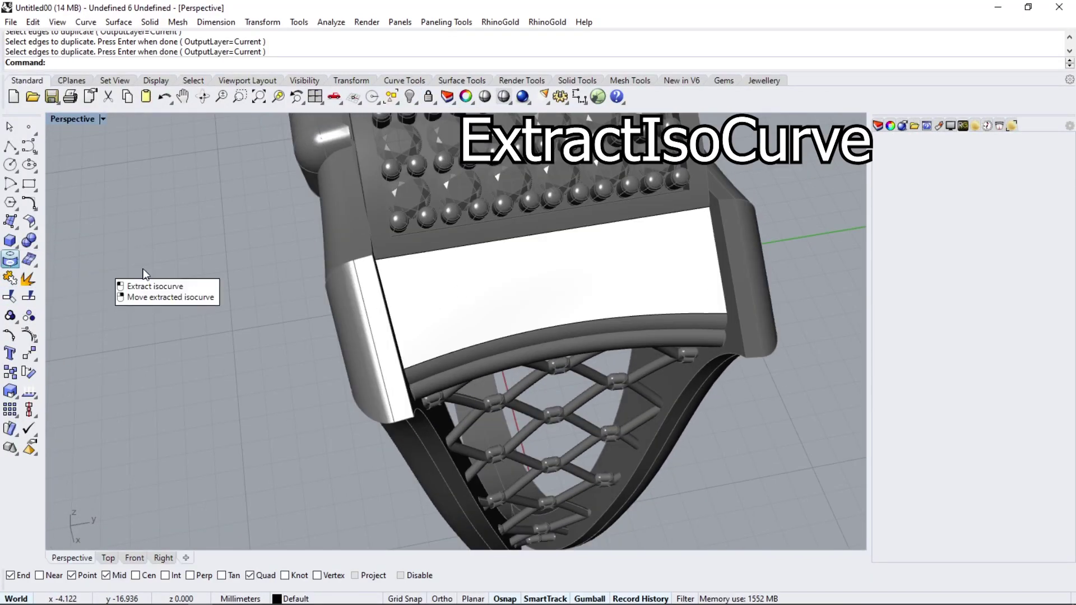
click(124, 268)
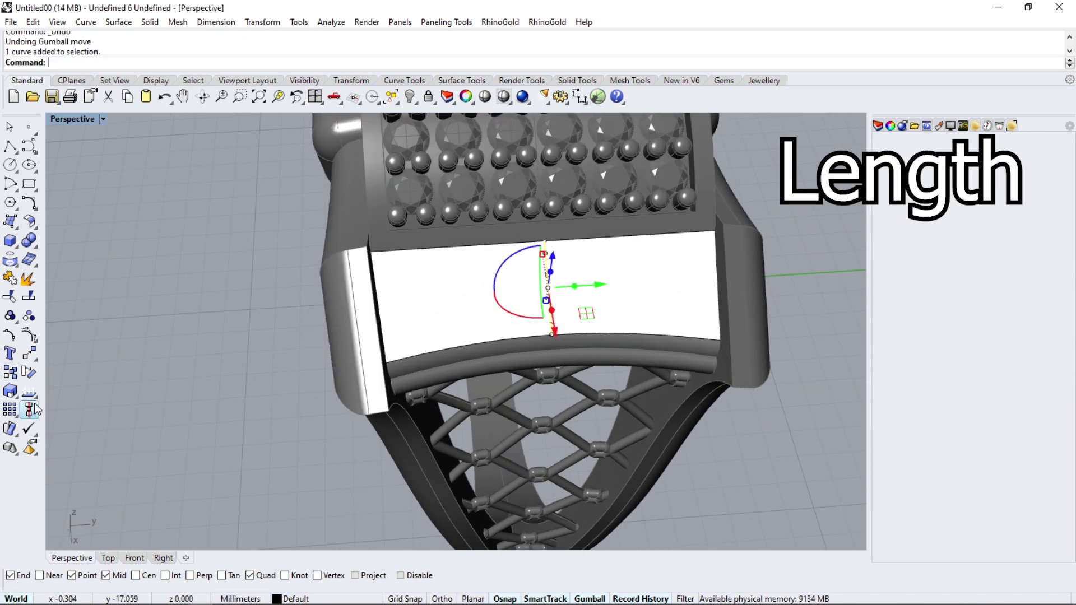
click(37, 399)
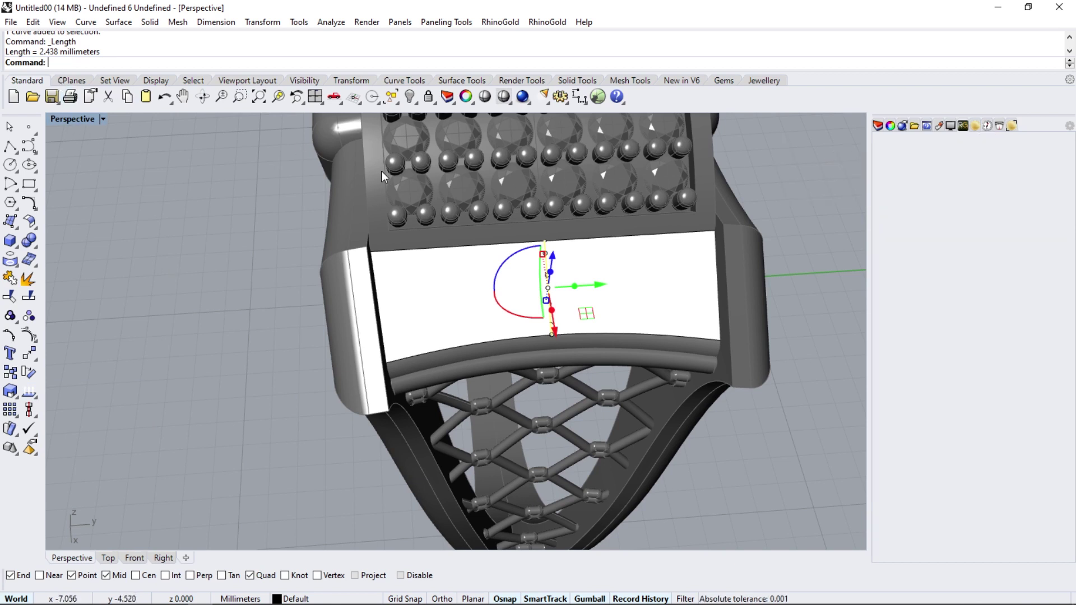
Move the extracted curve 2 mm sideways along the band with the gumball.
click(599, 287)
text(2.5/)
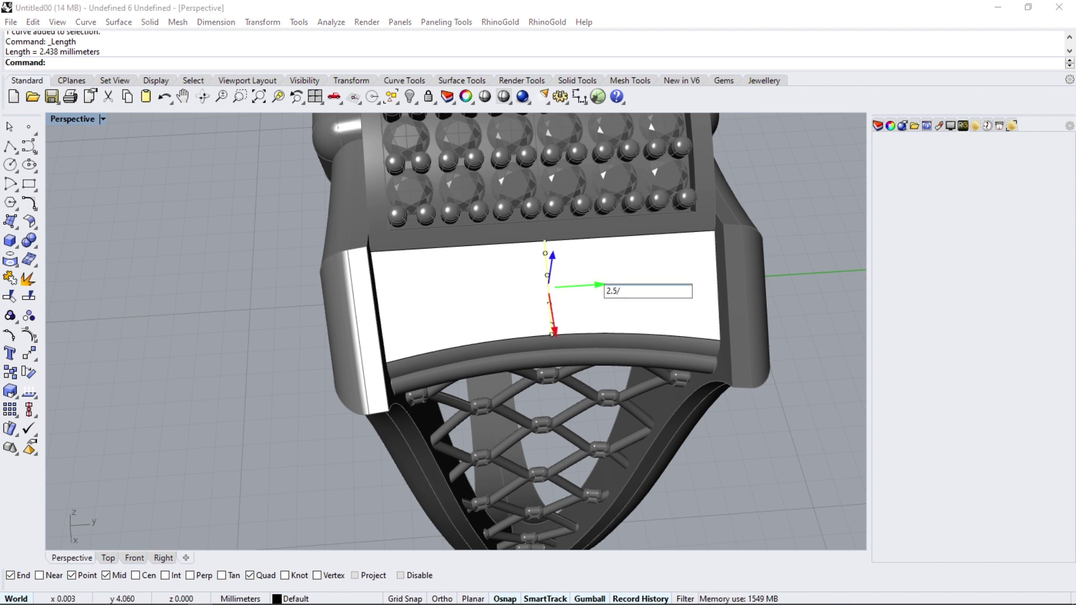
text(2)
key(Return)
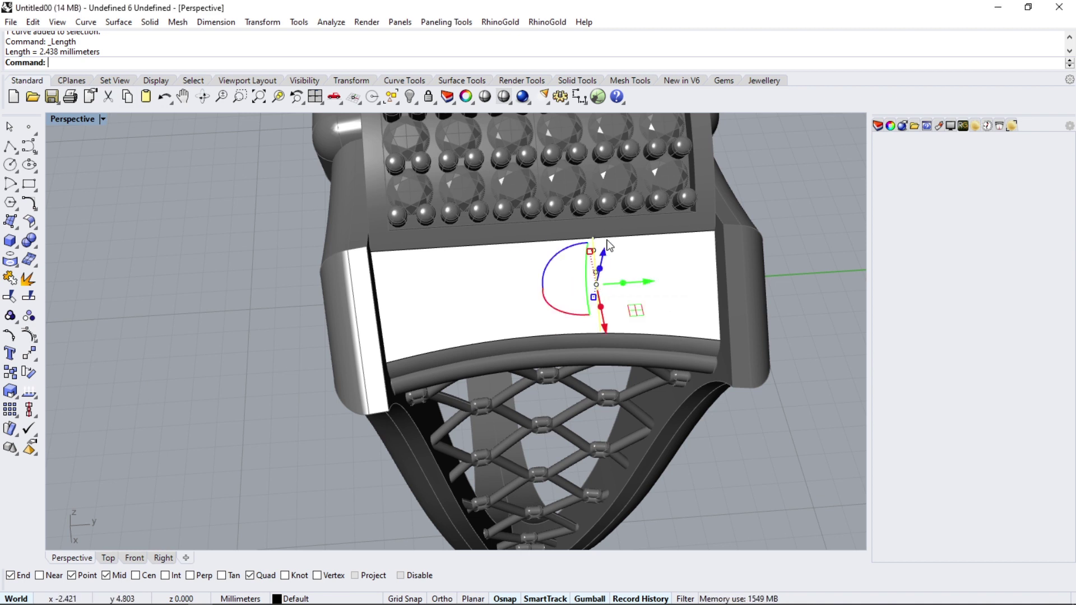
click(36, 359)
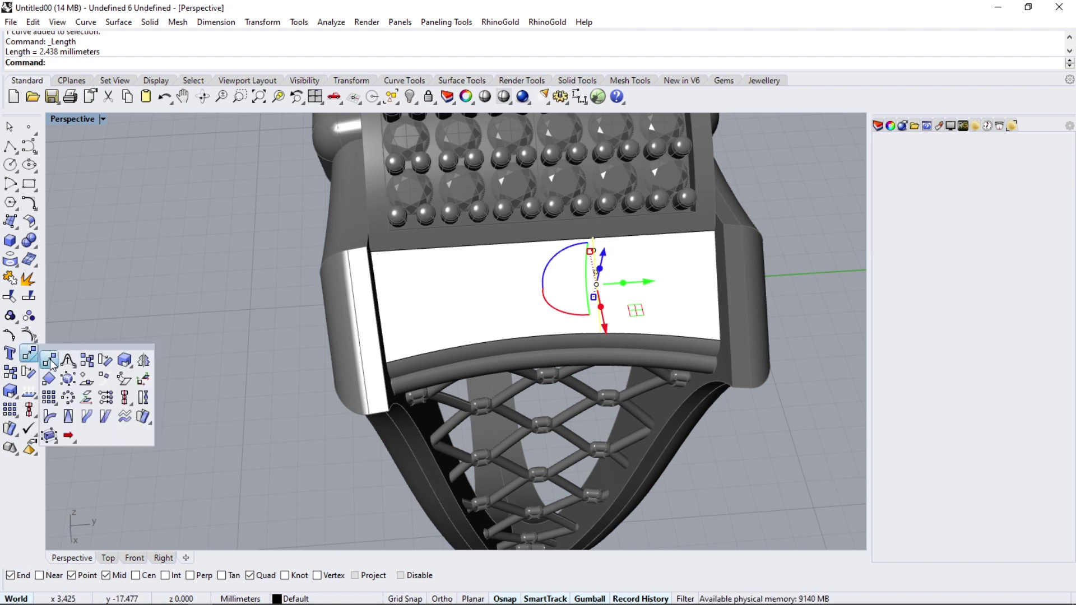
Mirror the profile curve across the X axis to the band's other side.
click(132, 367)
click(167, 64)
right_drag(461, 289, 434, 245)
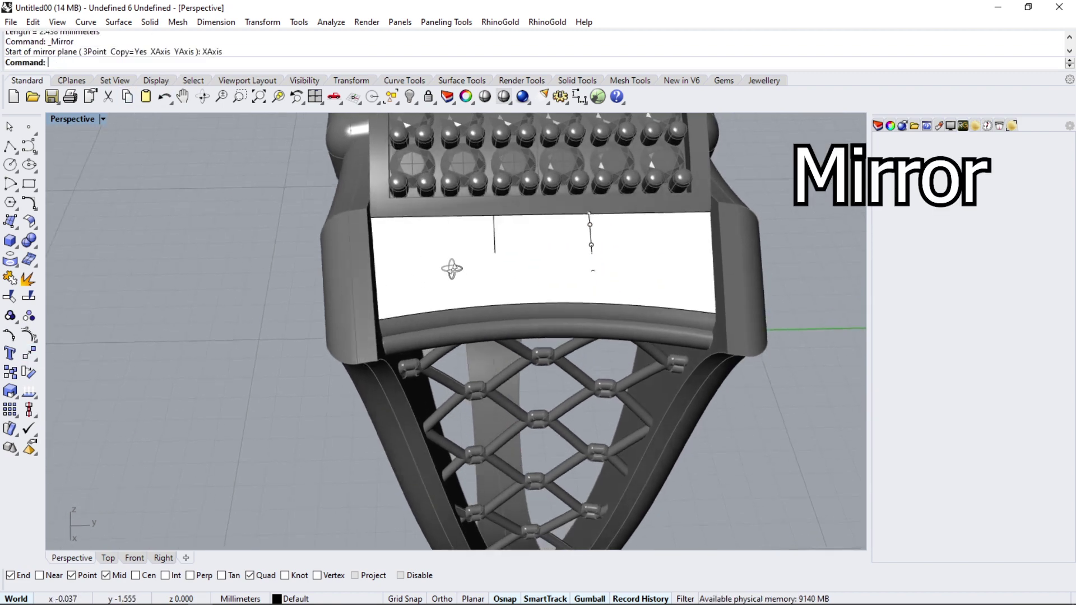
Pull both curves onto the white band surface beneath the pavé top.
drag(437, 302, 570, 233)
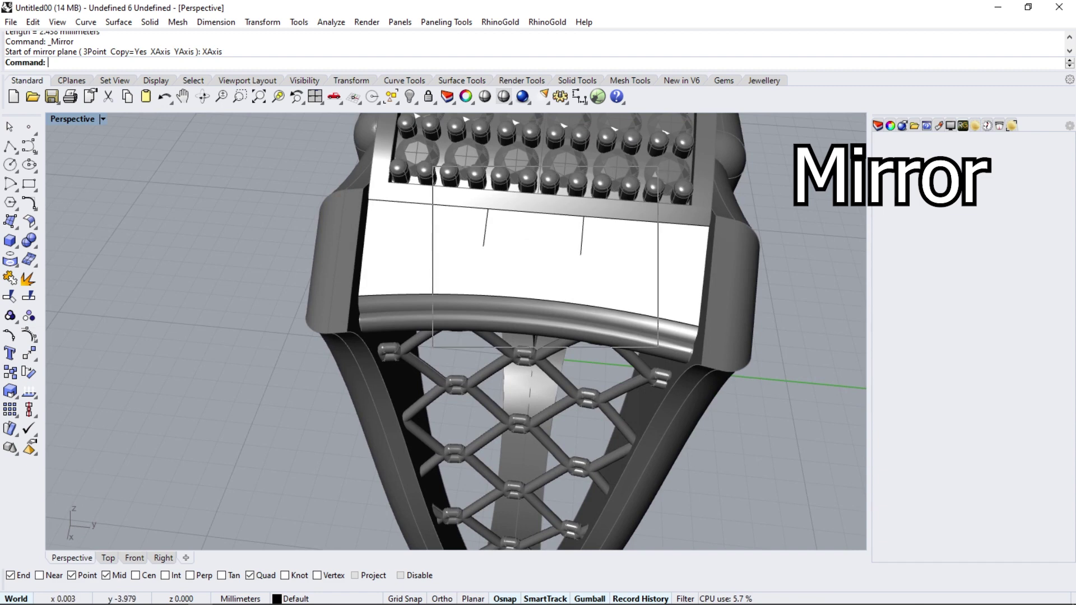
scroll(535, 330, up, 5)
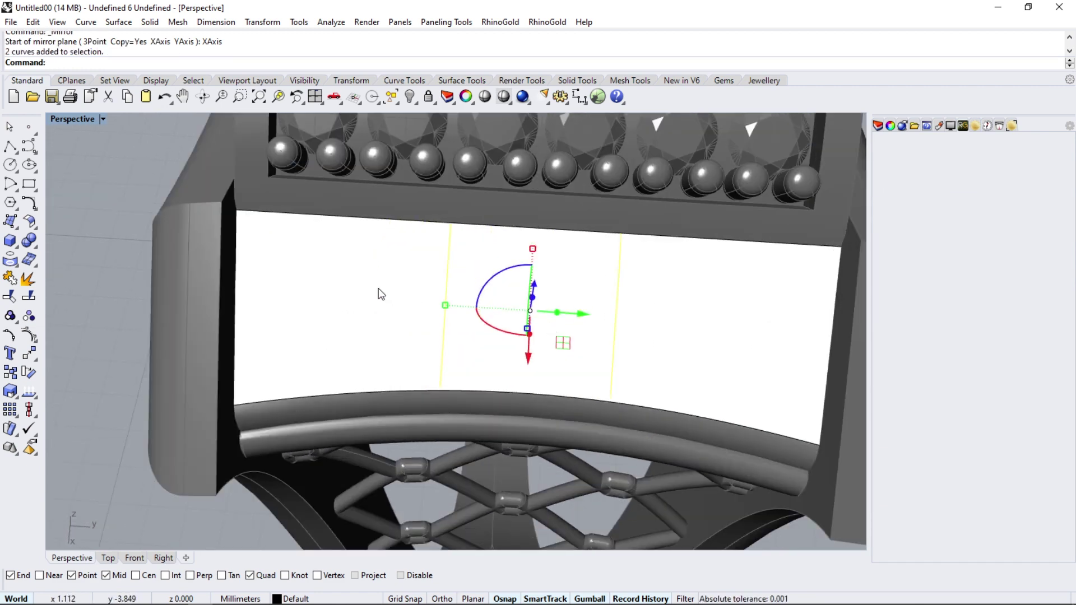
click(13, 268)
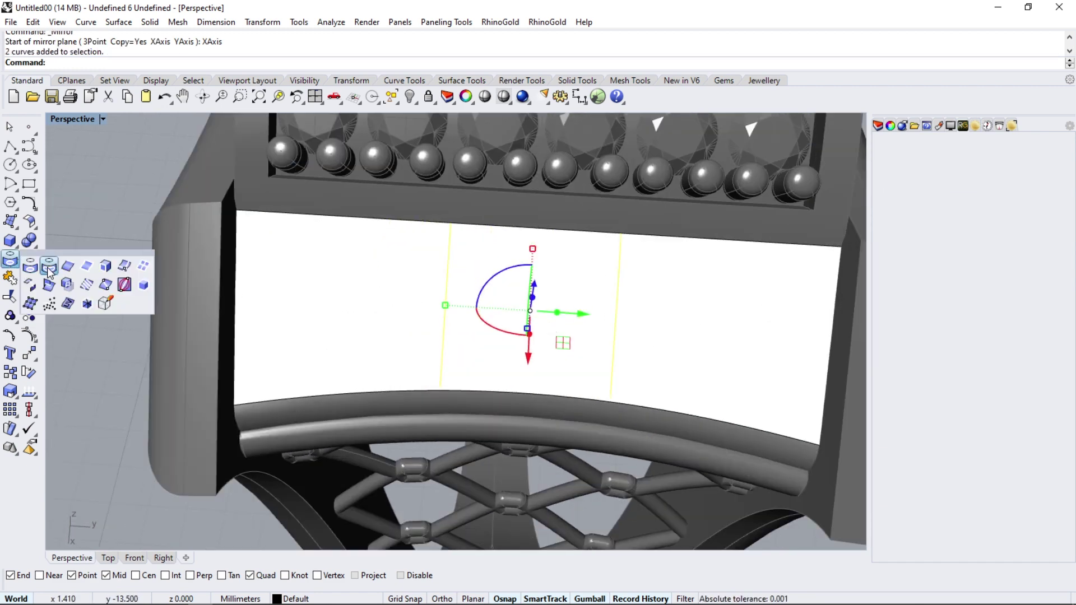
click(49, 269)
click(408, 336)
key(Return)
scroll(408, 337, down, 5)
mouse_move(384, 332)
right_down()
mouse_move(470, 335)
mouse_move(509, 284)
right_up()
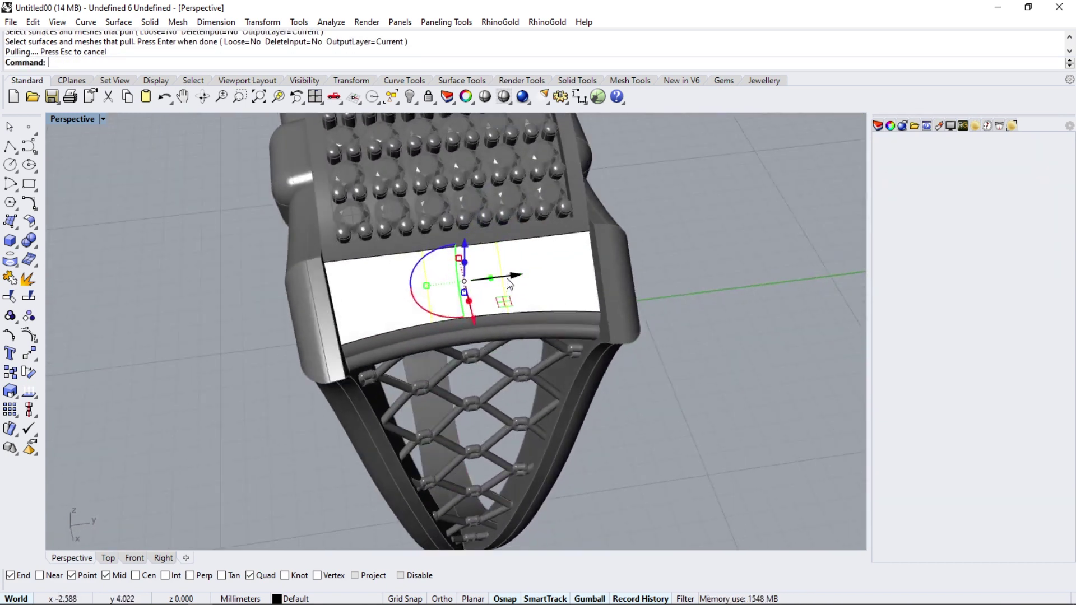
scroll(509, 284, up, 2)
scroll(507, 278, up, 1)
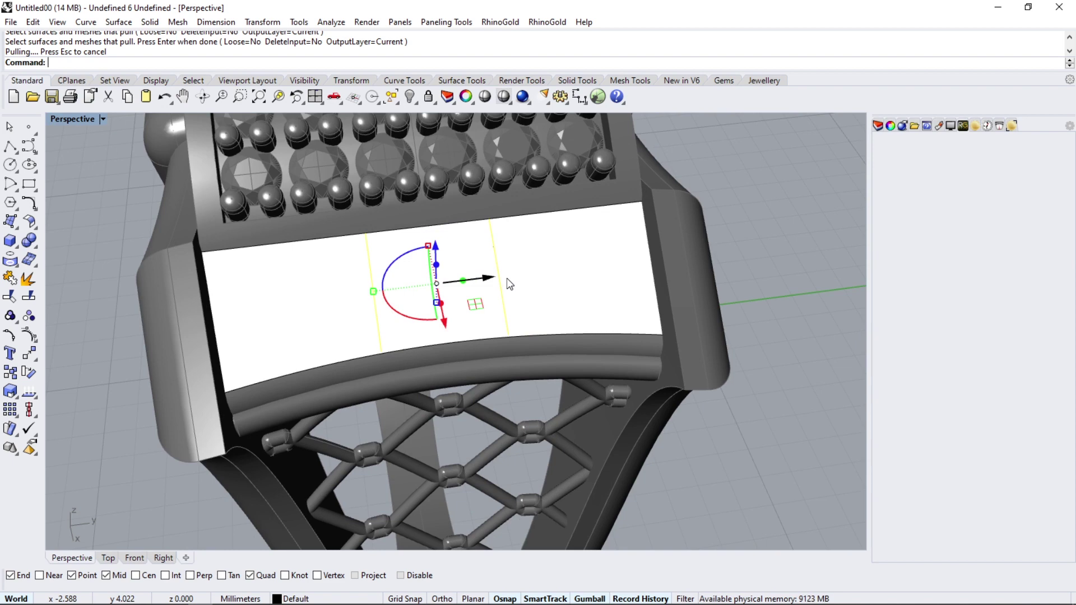
Loft a surface between the two pulled curves and start Dynamic Tiling on it.
click(118, 22)
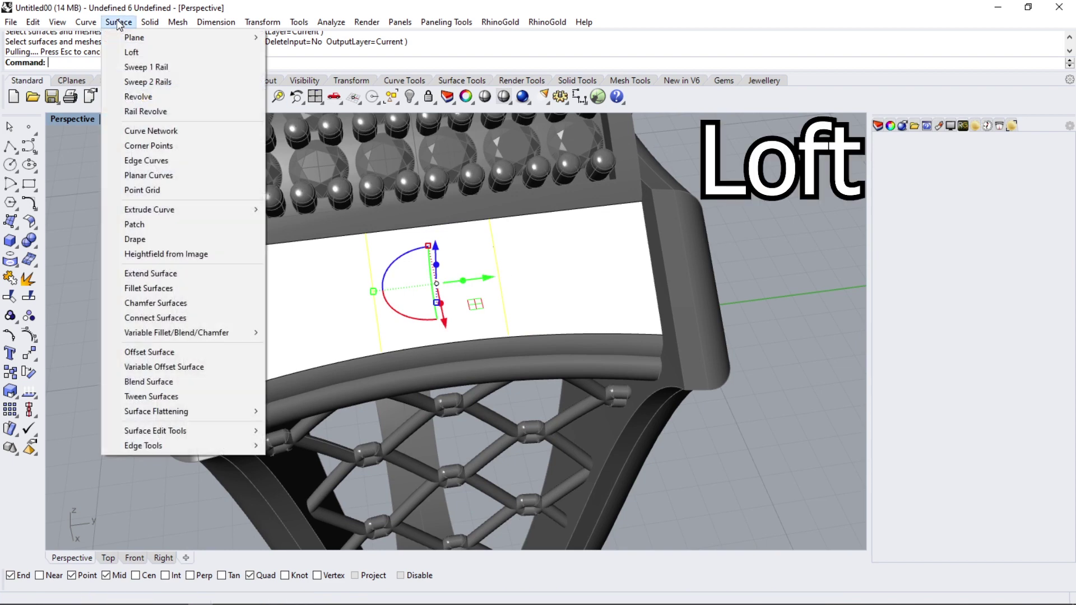
click(120, 50)
key(Return)
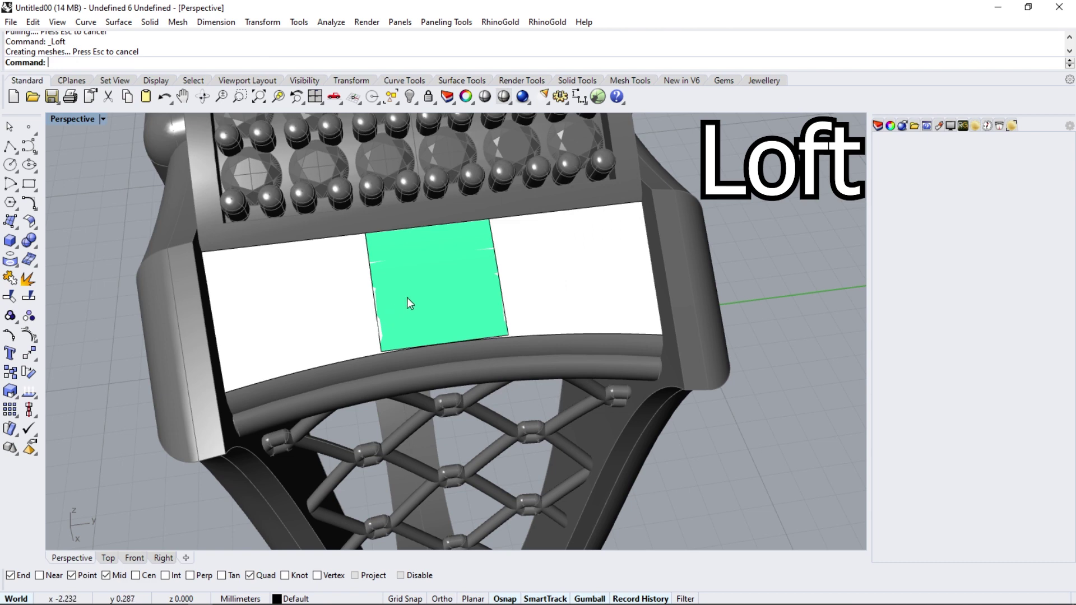
click(355, 318)
click(397, 334)
right_drag(396, 334, 389, 328)
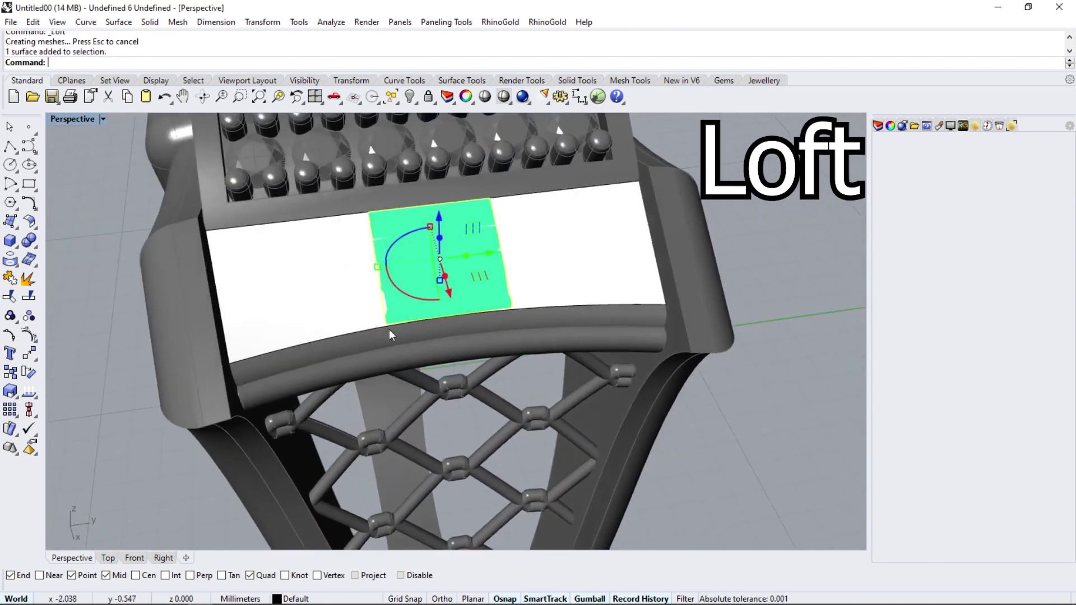
click(763, 81)
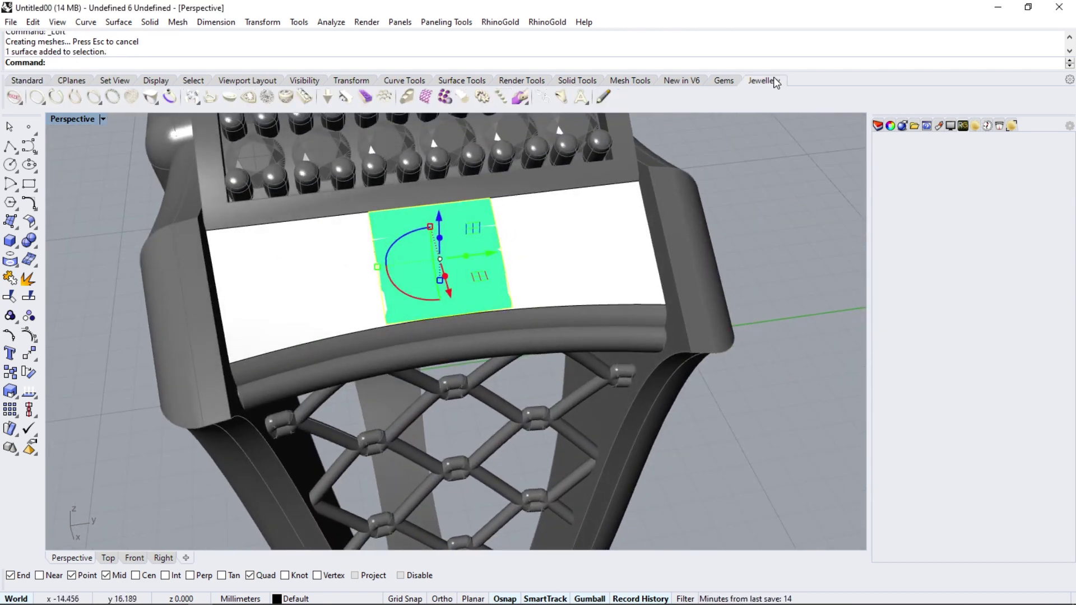
click(452, 98)
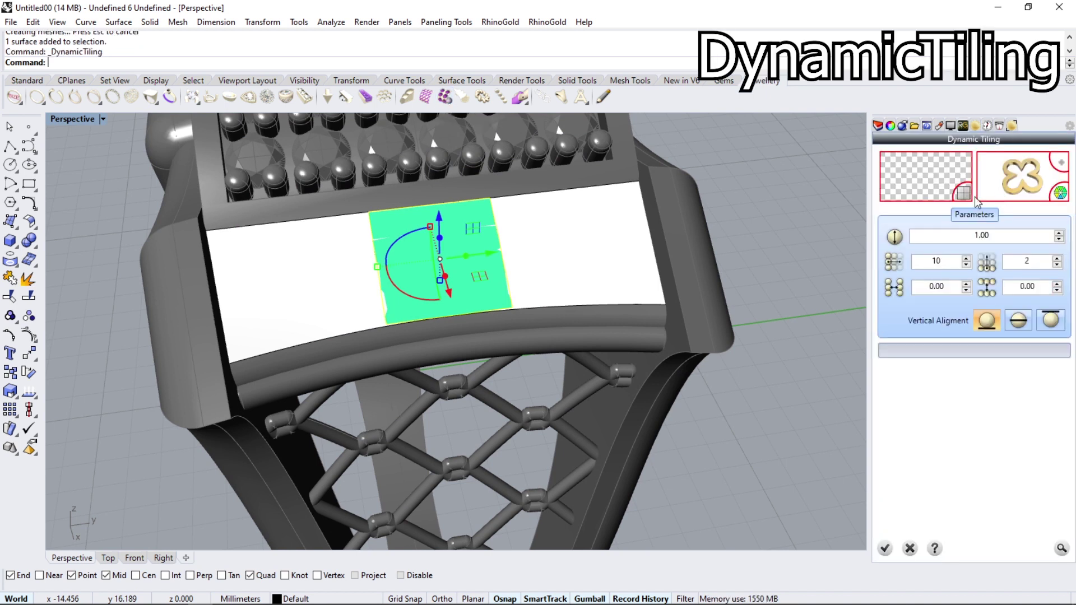
Tile solid pattern 026 onto the green strip with middle vertical alignment.
click(965, 202)
text(.6)
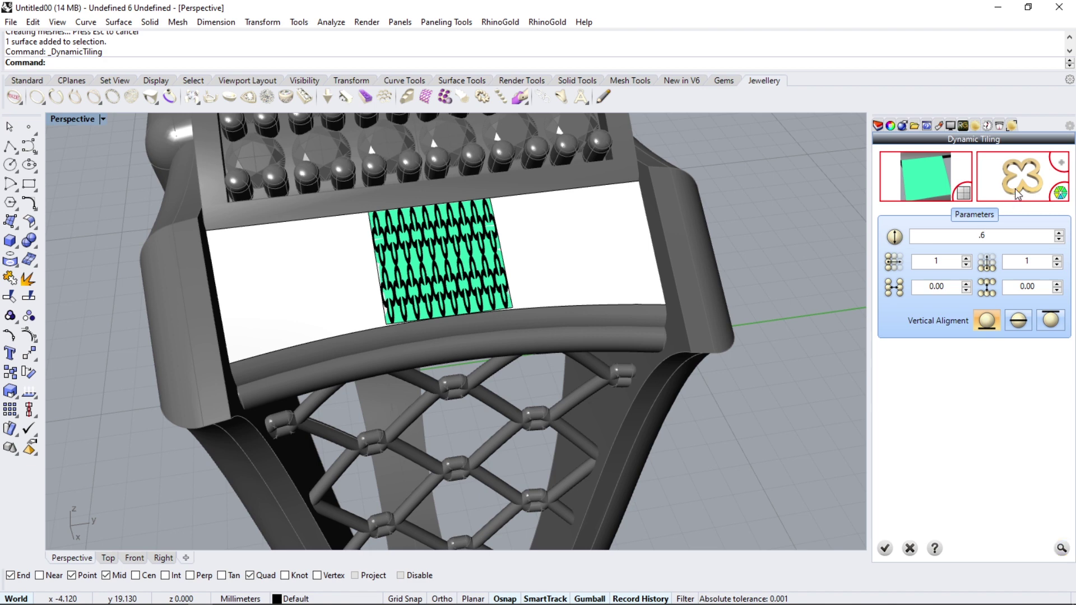
click(1041, 189)
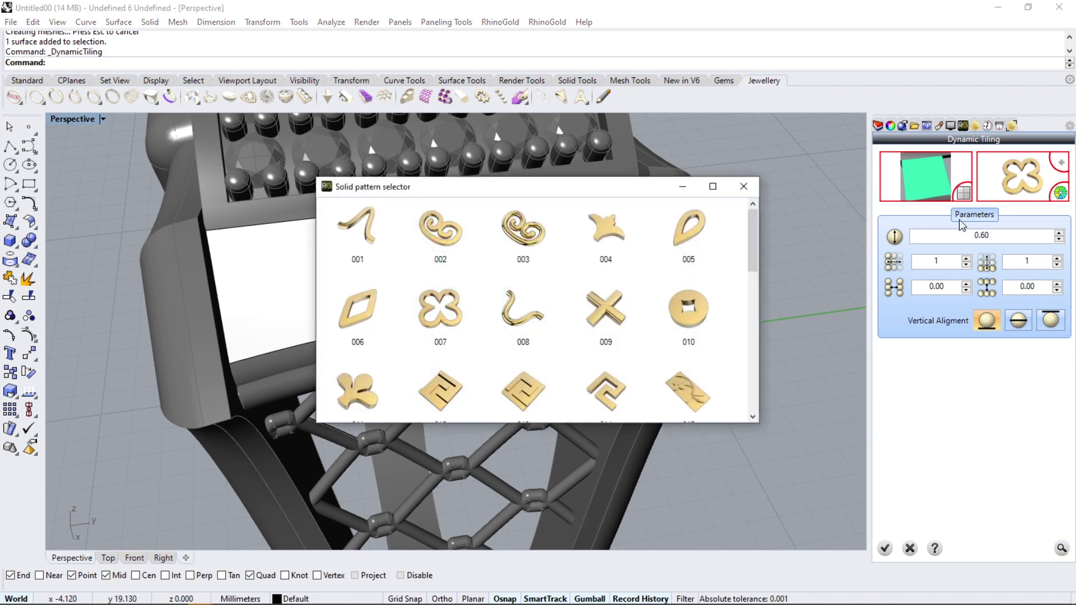
scroll(673, 305, down, 2)
scroll(672, 308, down, 1)
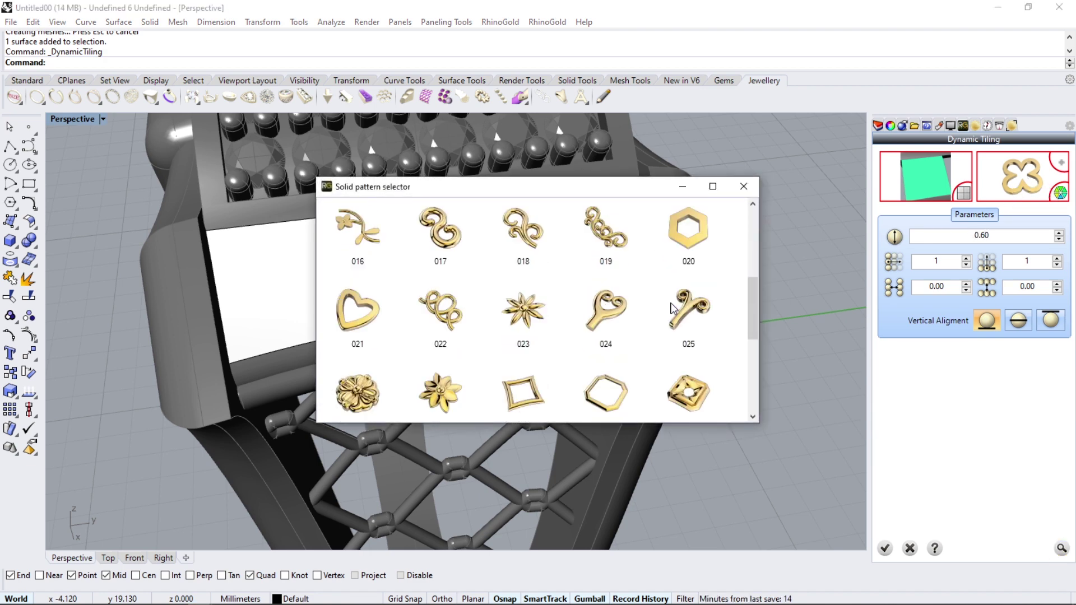
double_click(393, 387)
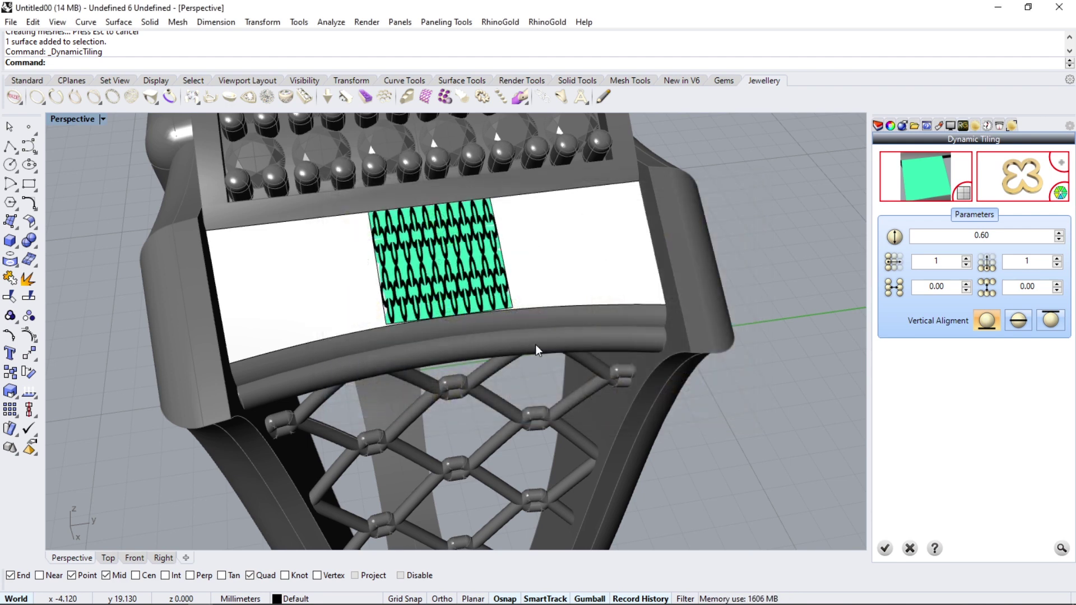
click(1014, 322)
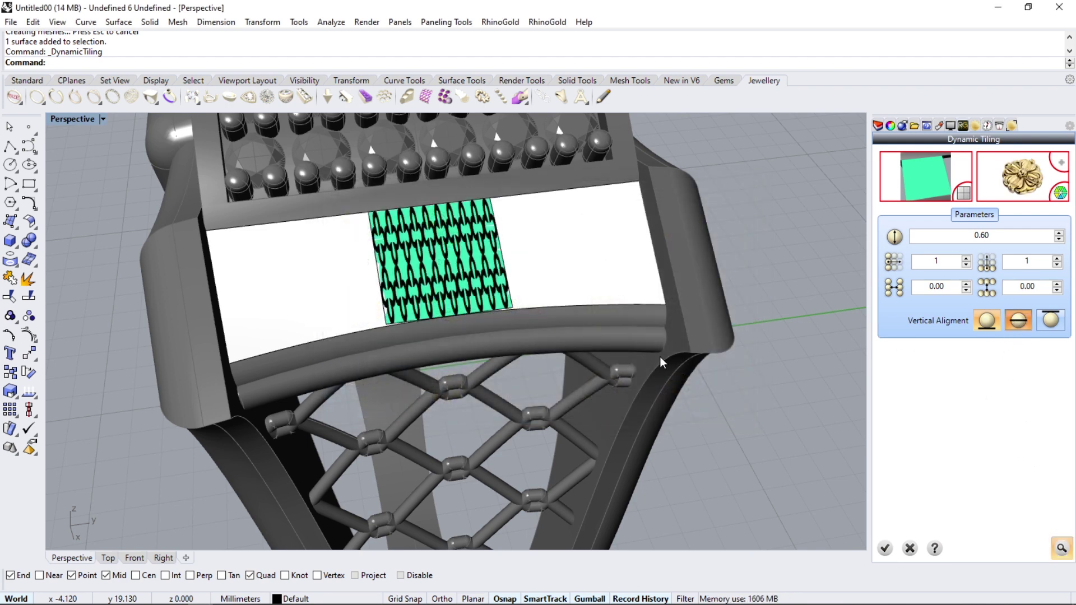
scroll(413, 250, up, 3)
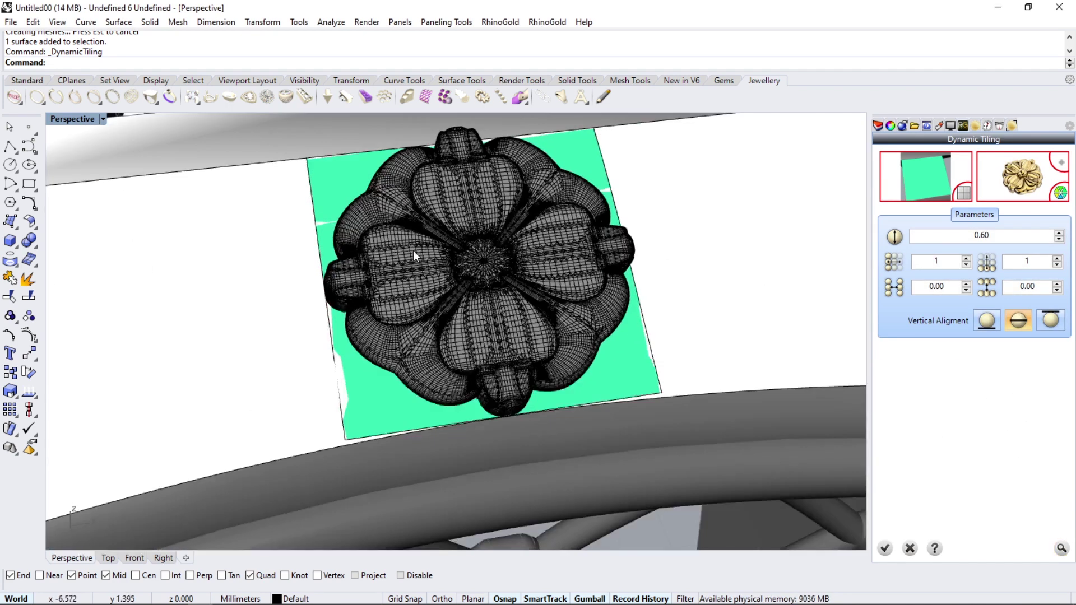
scroll(422, 332, up, 2)
scroll(396, 352, up, 2)
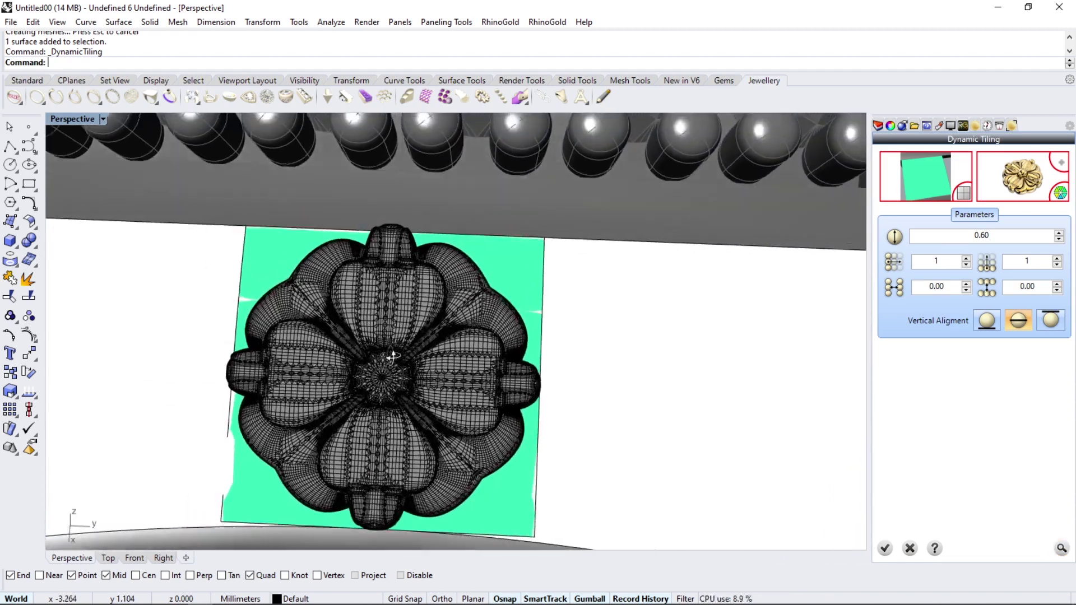
scroll(387, 354, down, 5)
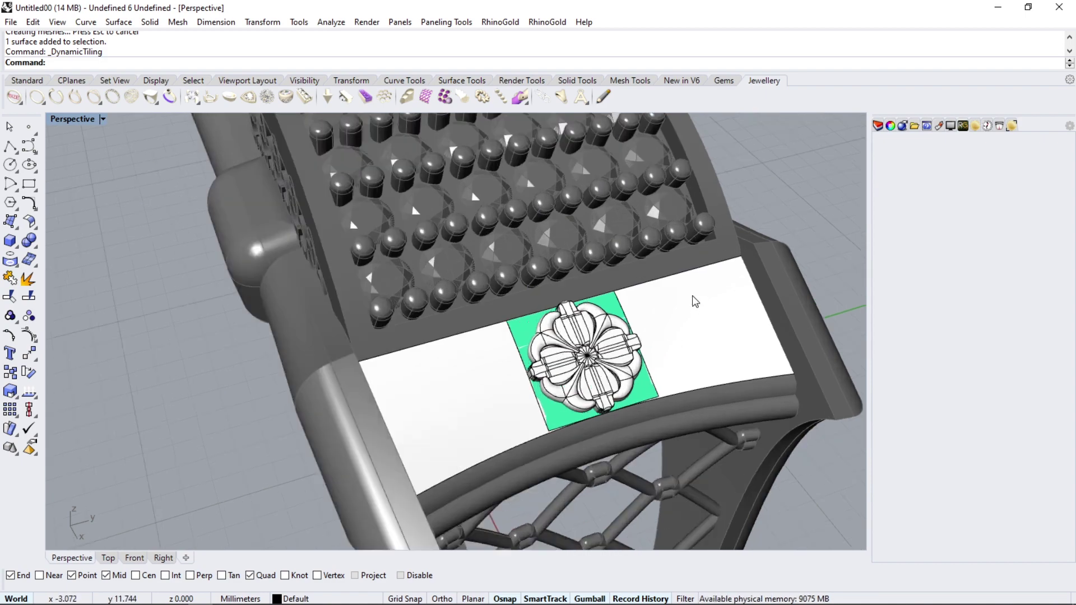
Select the rosette and start a 3D rotation, placing the rotation axis start point.
scroll(422, 283, up, 5)
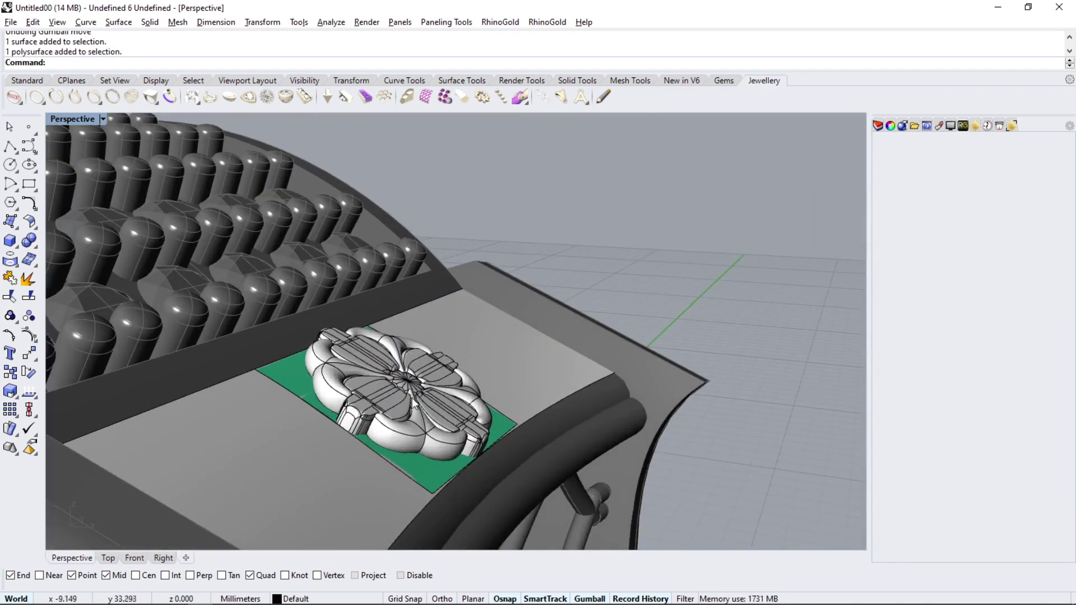
click(406, 399)
mouse_move(396, 431)
right_down()
mouse_move(293, 471)
mouse_move(305, 482)
right_up()
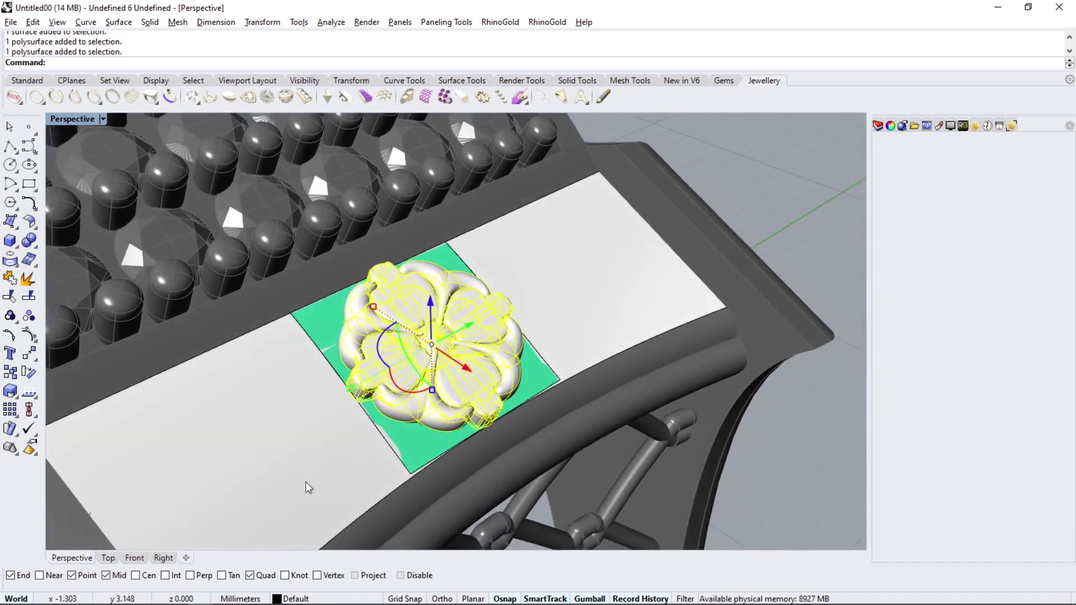
right_click(27, 379)
scroll(355, 391, up, 3)
scroll(358, 391, up, 3)
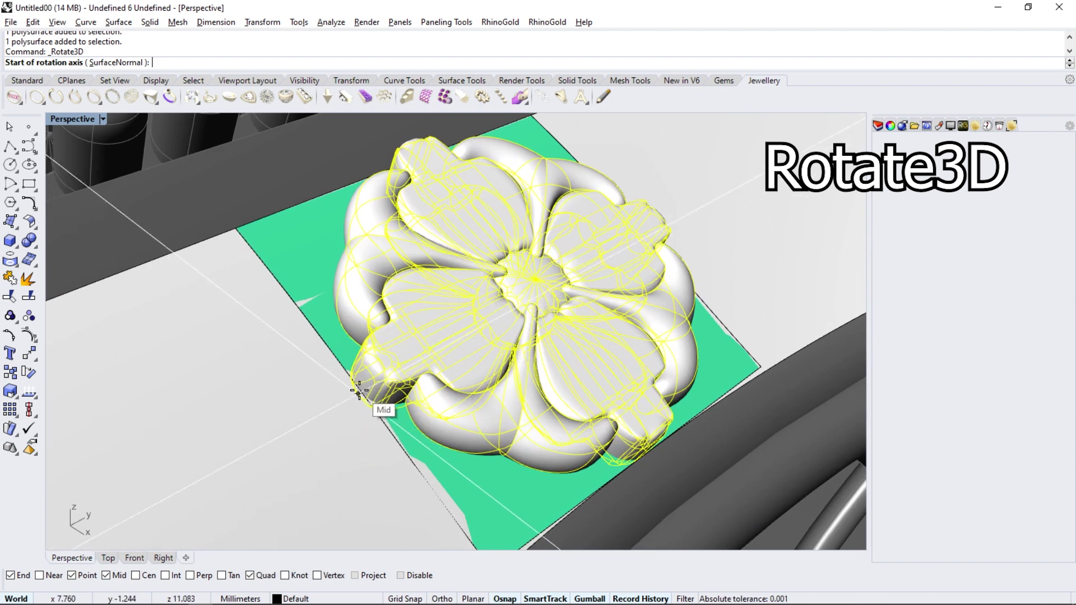
click(360, 389)
right_click(359, 390)
right_click(359, 390)
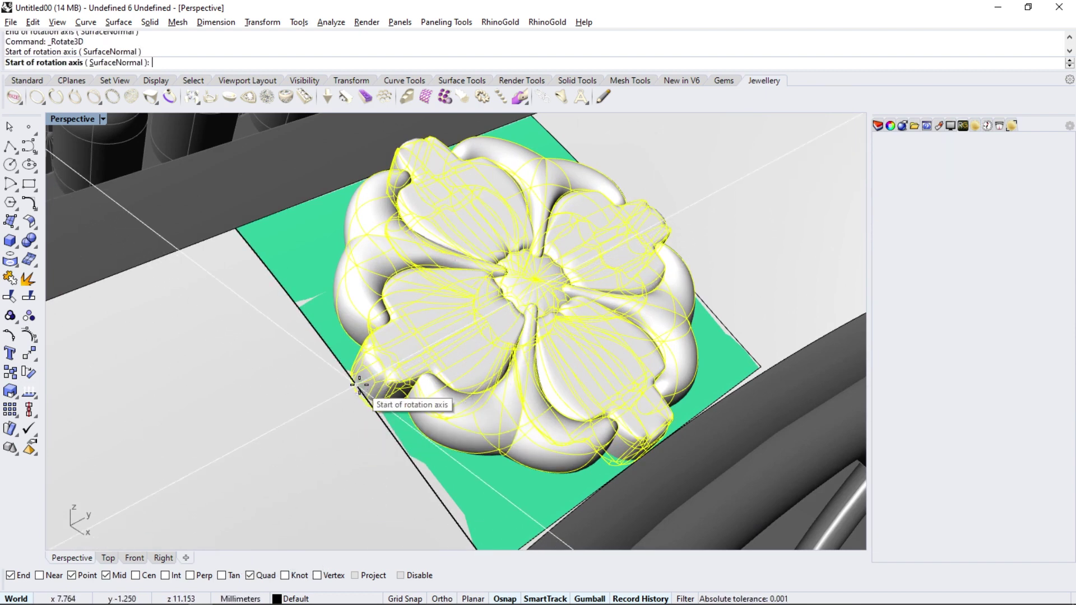
click(359, 390)
Set the axis end and two reference points so the rosette sits squarely on the band.
scroll(593, 272, up, 1)
mouse_move(594, 271)
right_down()
mouse_move(361, 253)
mouse_move(680, 423)
right_up()
scroll(680, 423, up, 5)
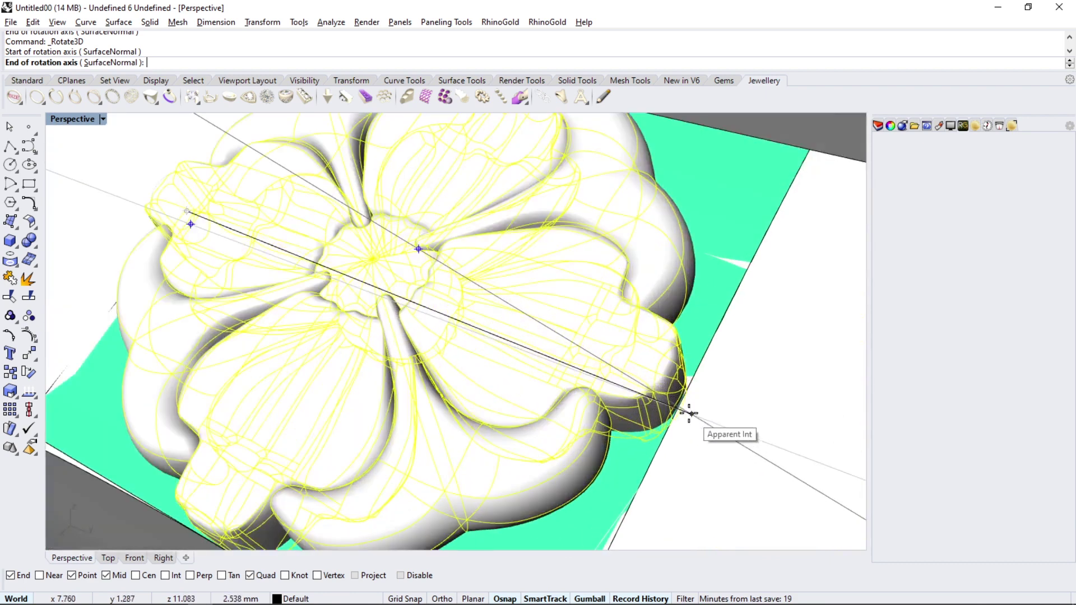
click(685, 392)
scroll(457, 437, down, 5)
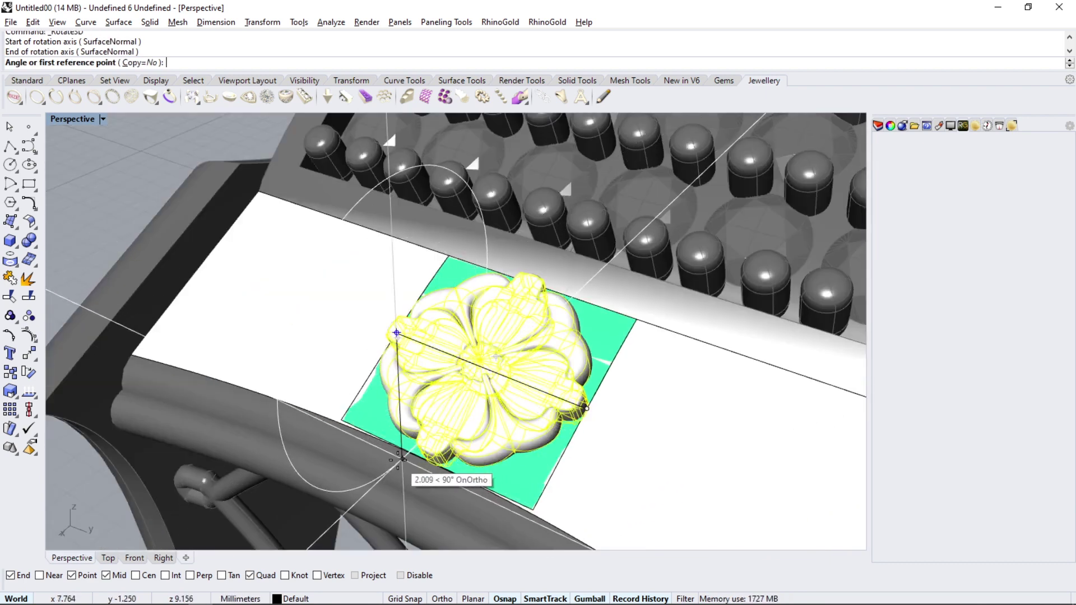
click(341, 414)
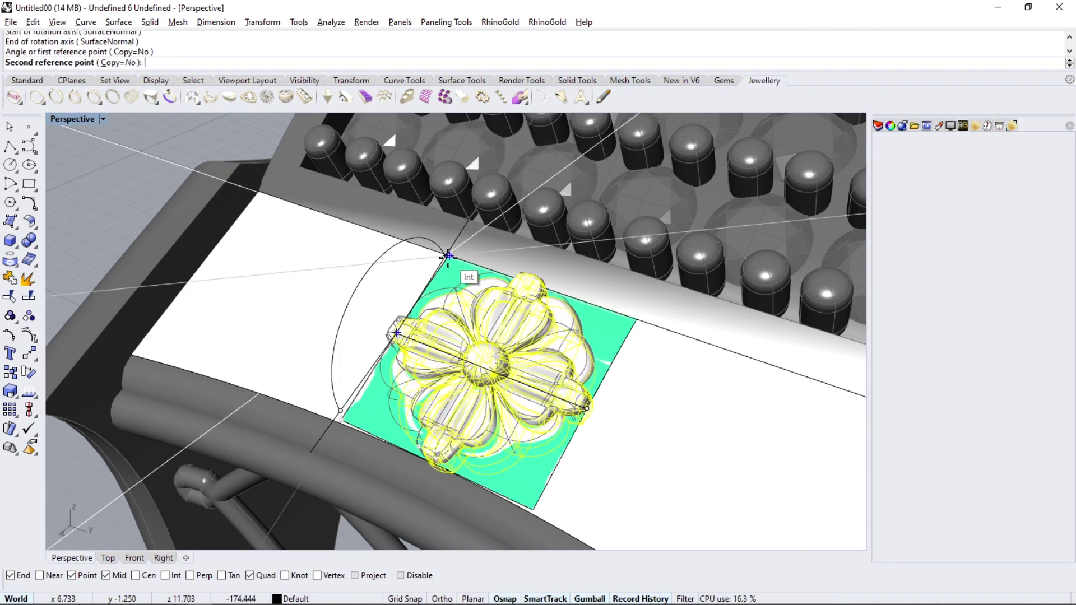
click(448, 254)
mouse_move(389, 330)
right_down()
mouse_move(420, 295)
mouse_move(451, 421)
right_up()
scroll(451, 420, up, 5)
Deselect the rosette and pick the green surface beneath it.
key(Escape)
scroll(337, 492, down, 2)
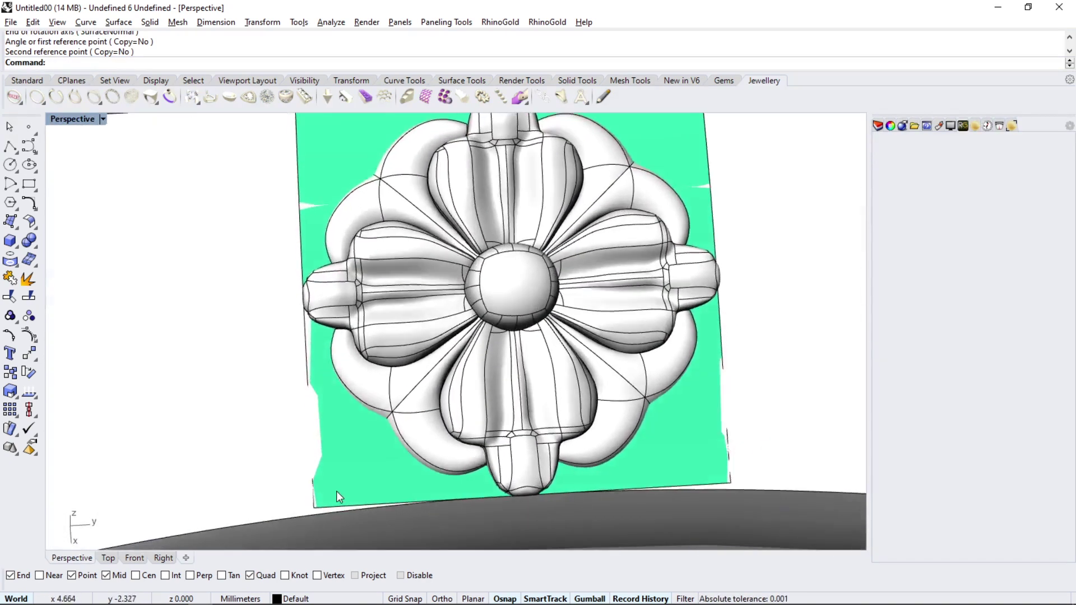
scroll(338, 494, down, 3)
scroll(446, 472, up, 2)
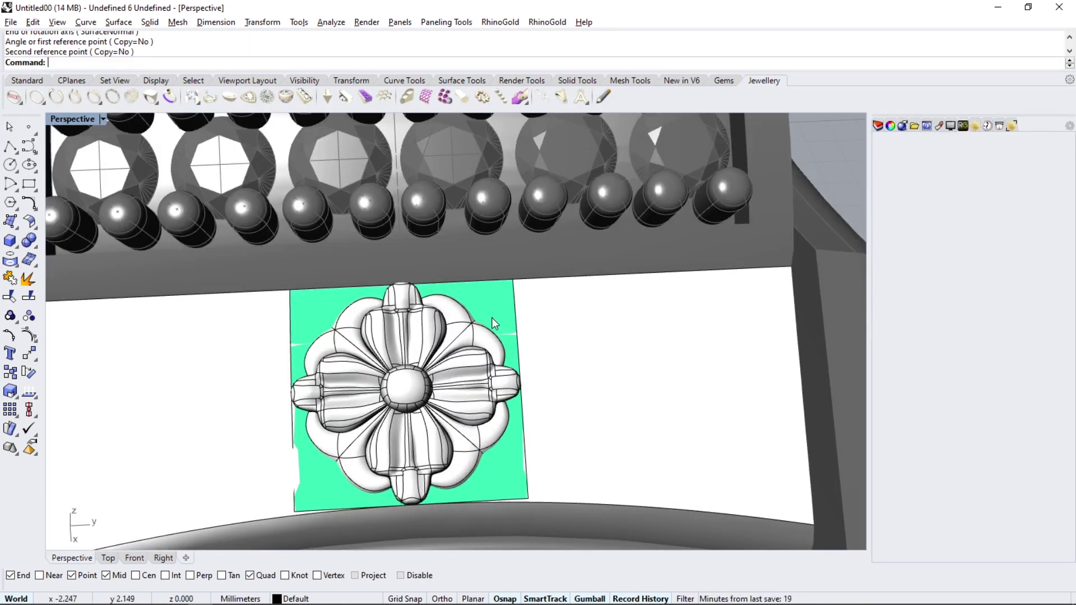
click(491, 303)
key(Return)
Delete the green surface and copy the rosette 2 mm to the right.
key(Delete)
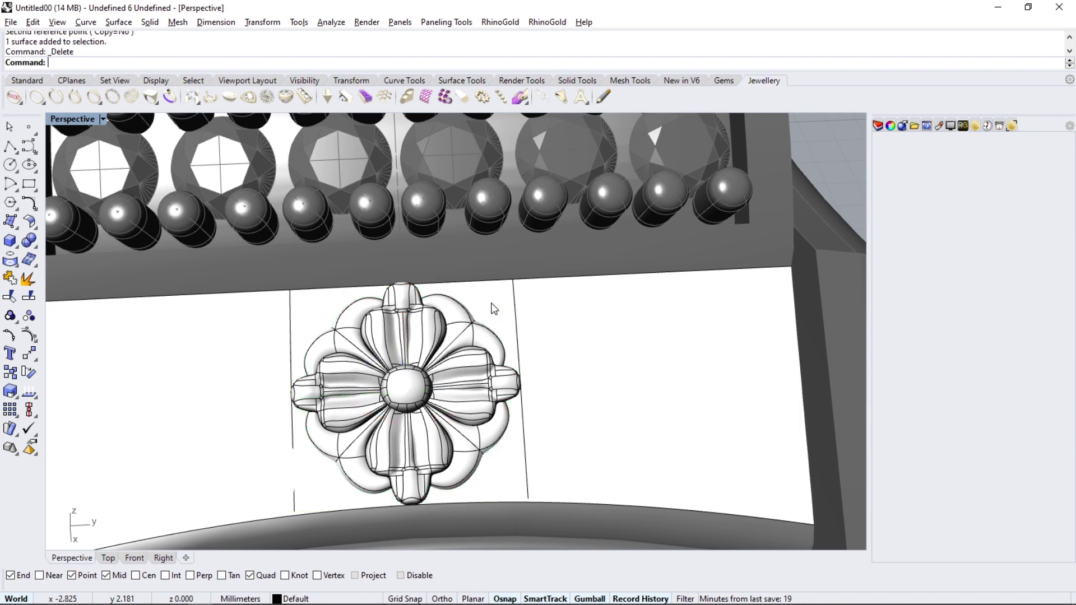
click(474, 352)
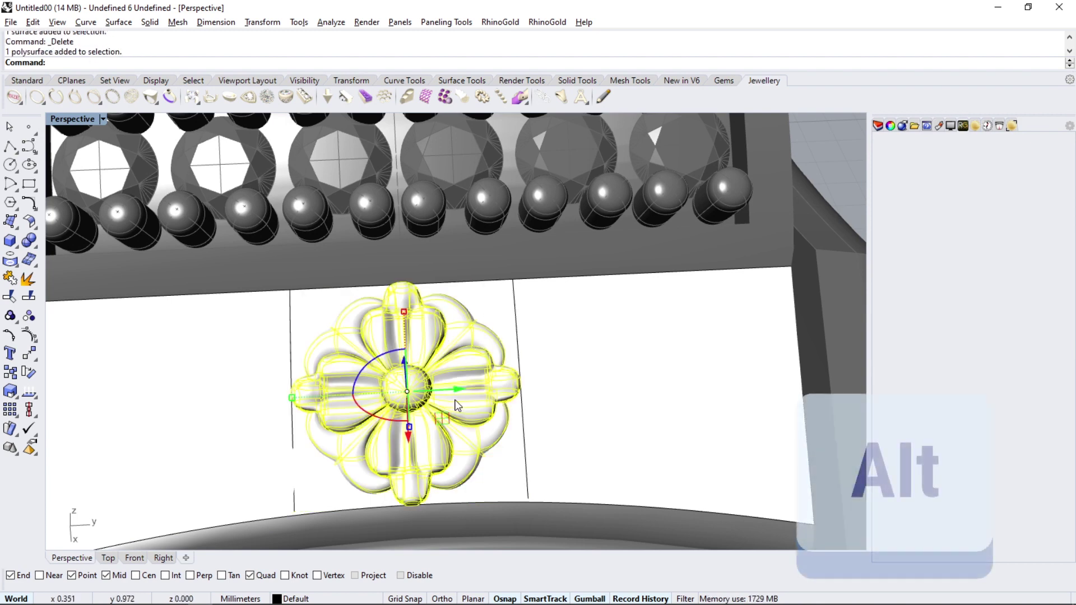
drag(464, 392, 739, 385)
text(2.7)
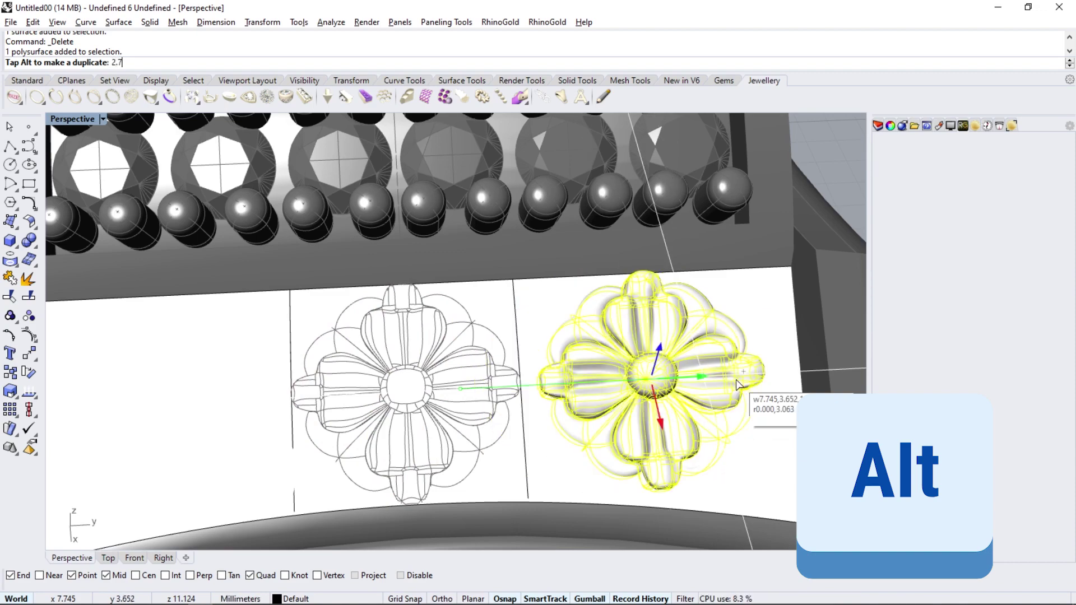
key(Return)
mouse_move(678, 409)
right_down()
mouse_move(579, 285)
mouse_move(572, 374)
right_up()
Nudge the left rosette slightly upward in the enlarged front view.
click(459, 416)
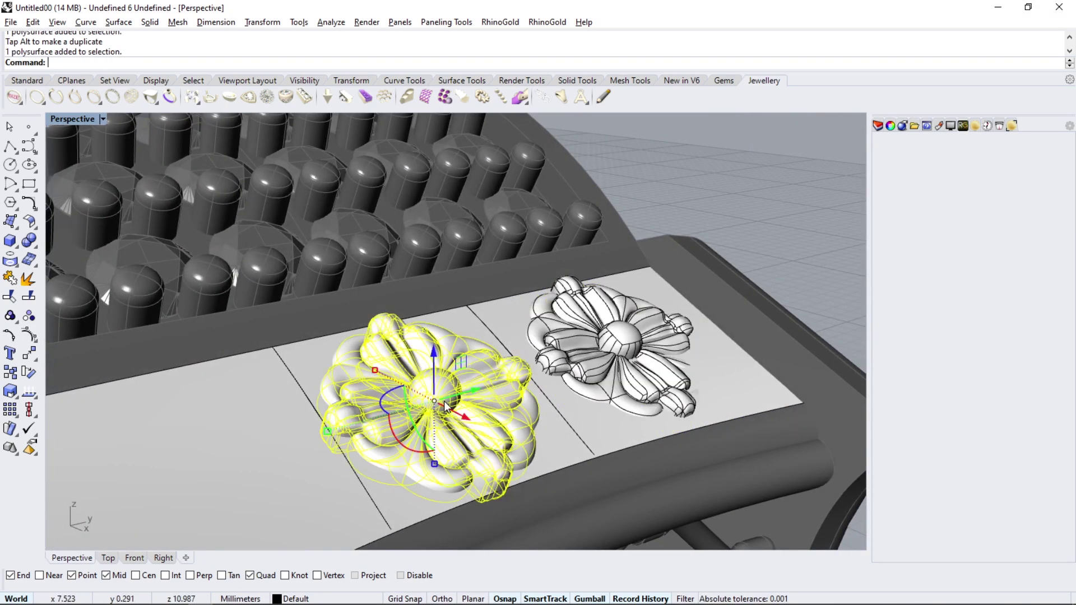
key(ctrl+F2)
key(ctrl)
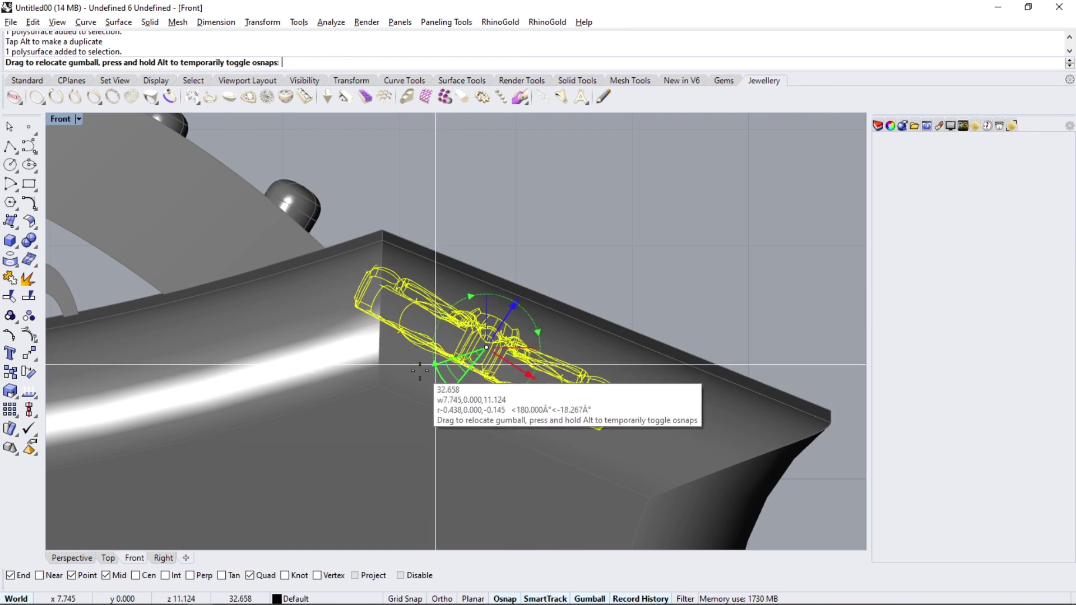
key(Escape)
drag(510, 305, 516, 293)
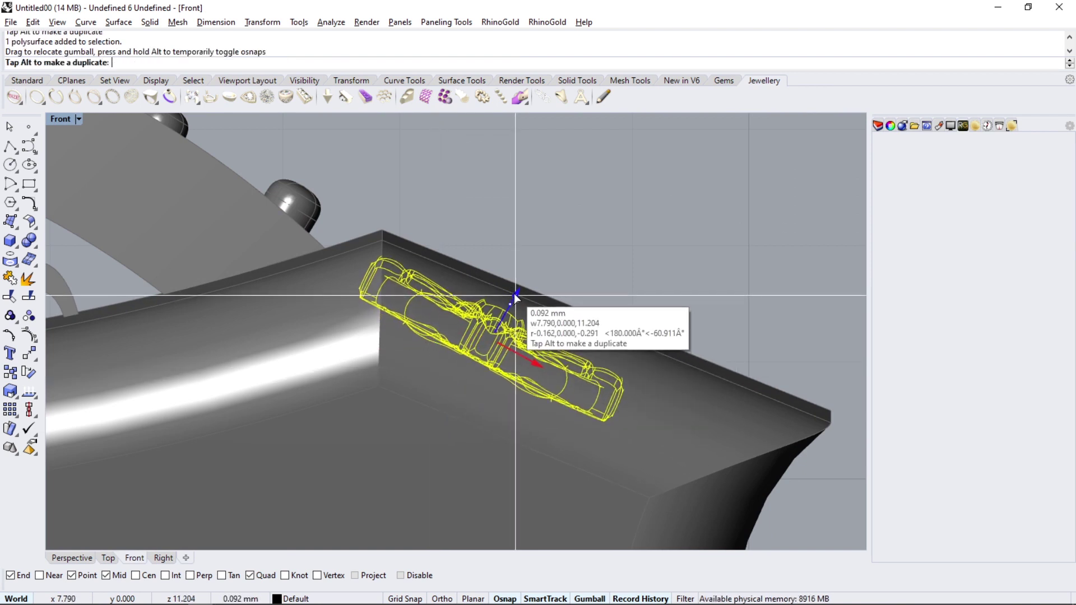
right_drag(285, 426, 468, 310)
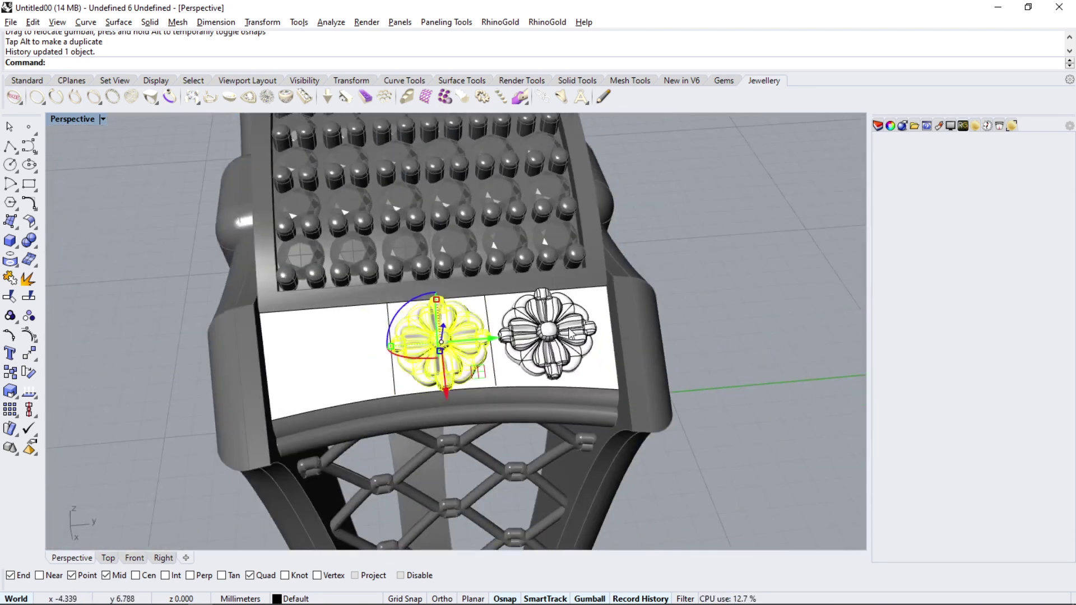
Mirror a copy of the right-hand flower across the X axis.
click(571, 333)
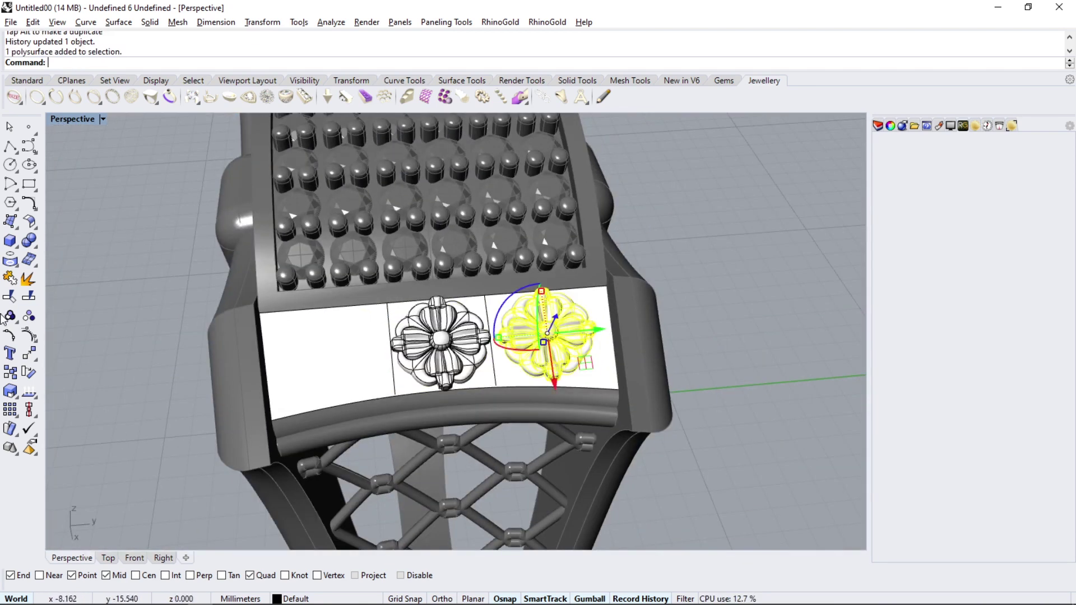
click(35, 361)
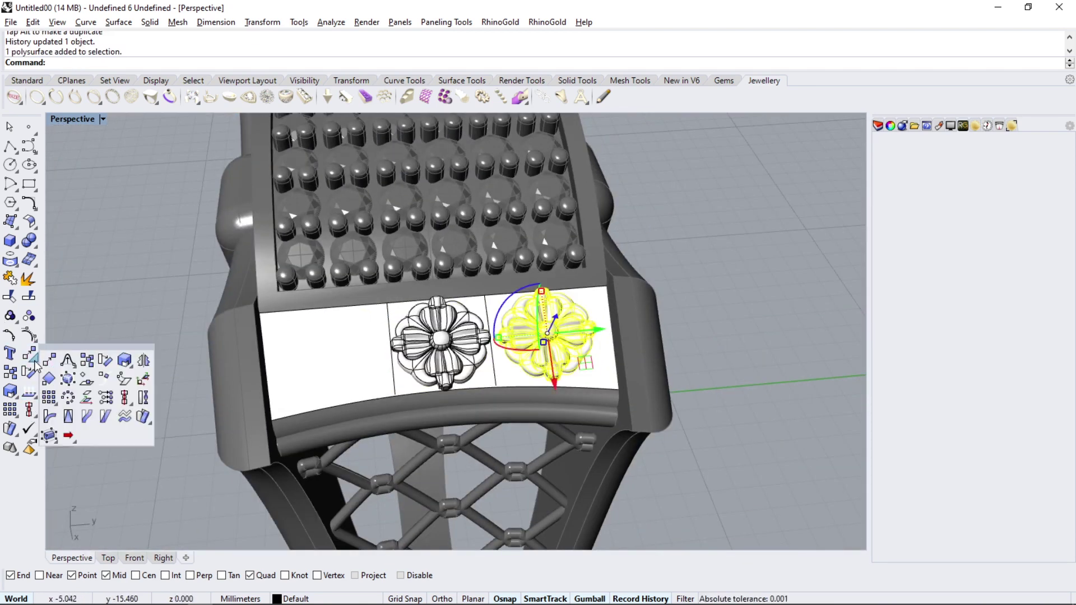
click(124, 361)
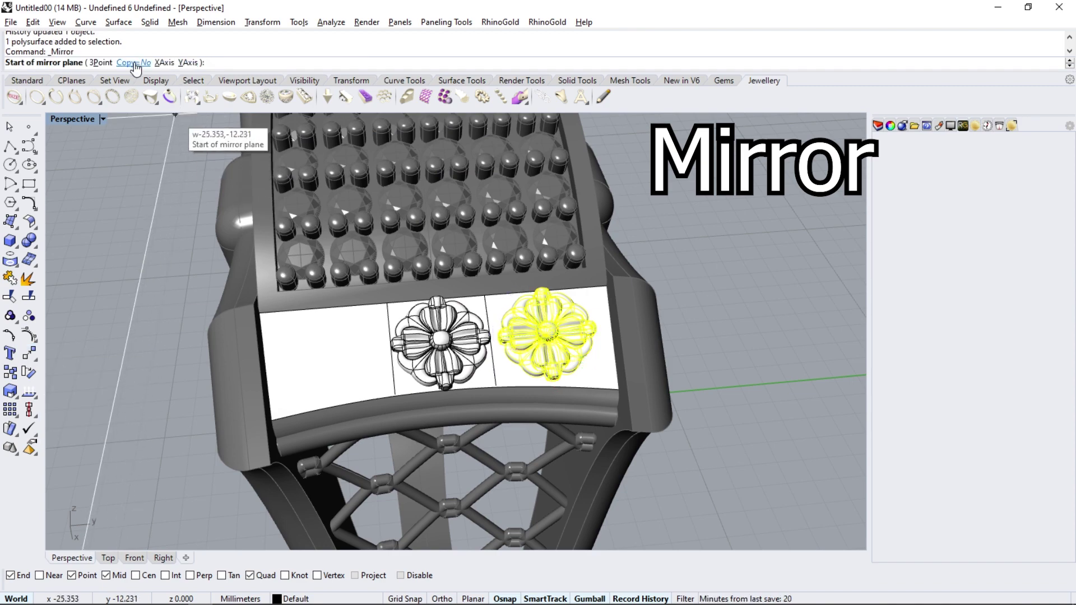
click(136, 62)
click(169, 62)
Nudge the rightmost flower slightly along one axis to align it on the band.
mouse_move(280, 342)
right_down()
mouse_move(268, 352)
mouse_move(291, 336)
right_up()
scroll(448, 347, up, 3)
scroll(505, 353, up, 1)
click(522, 355)
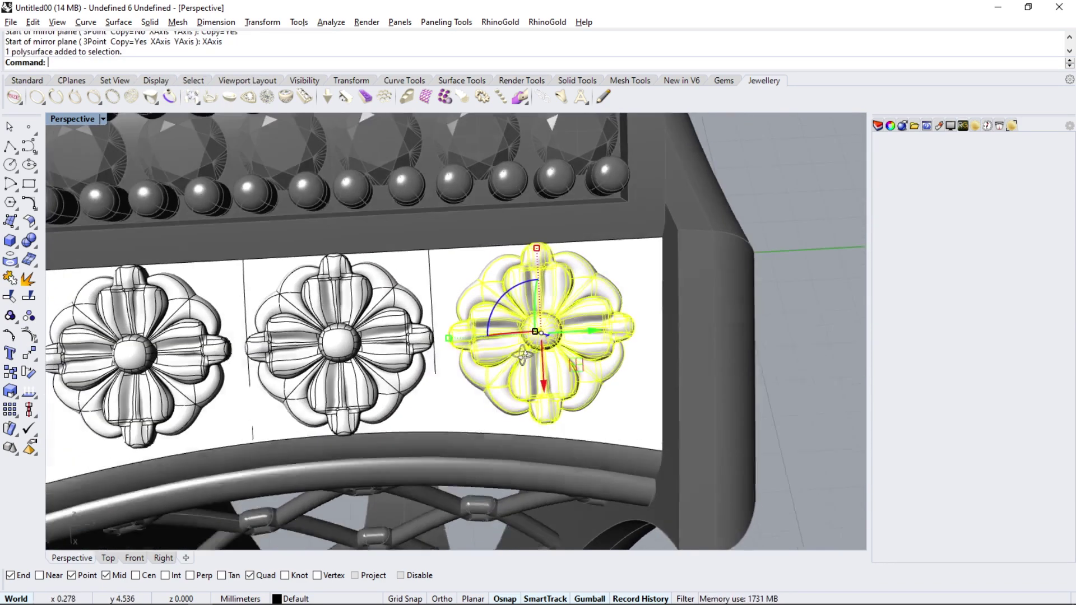
right_drag(522, 355, 535, 352)
drag(545, 383, 548, 387)
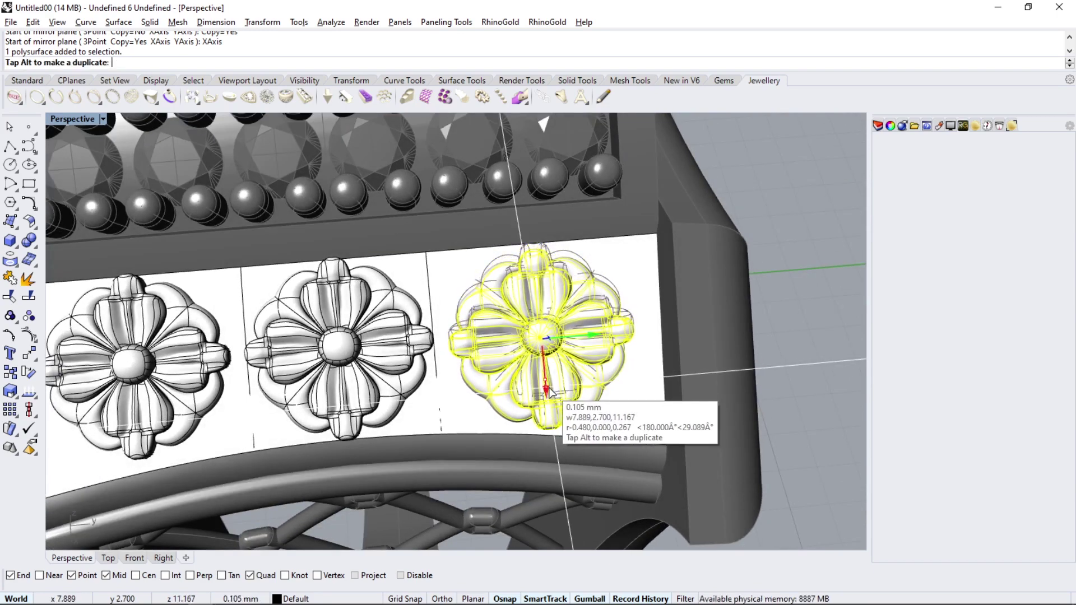
scroll(561, 426, down, 3)
right_drag(561, 426, 571, 445)
Undo the previous surface offset and view the whole ring.
click(27, 80)
key(ctrl+z)
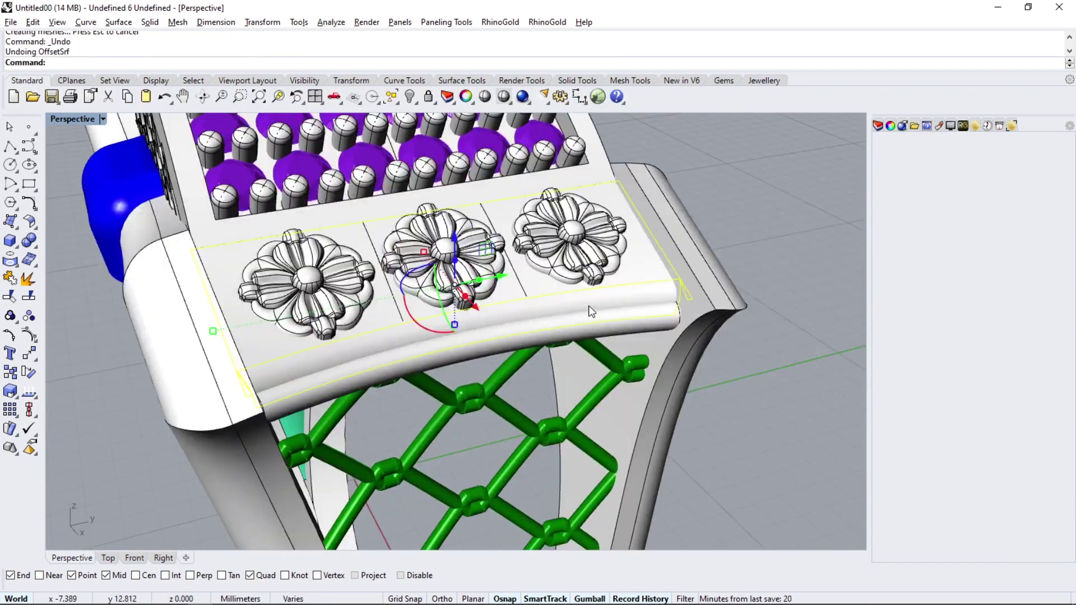
scroll(589, 305, up, 5)
scroll(716, 294, up, 3)
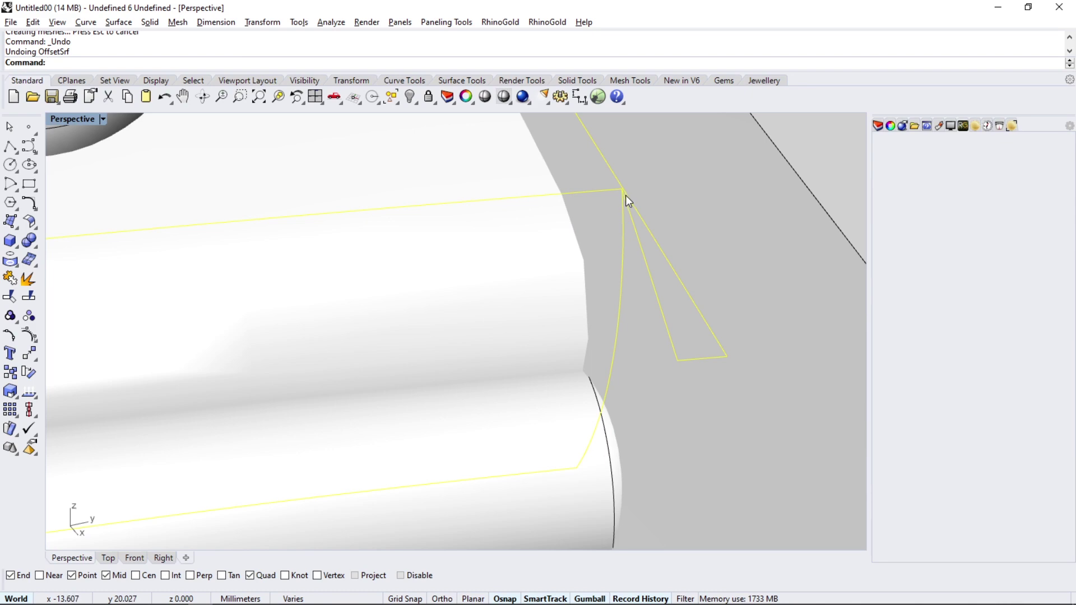
scroll(625, 195, down, 5)
right_drag(626, 221, 508, 275)
scroll(507, 275, down, 3)
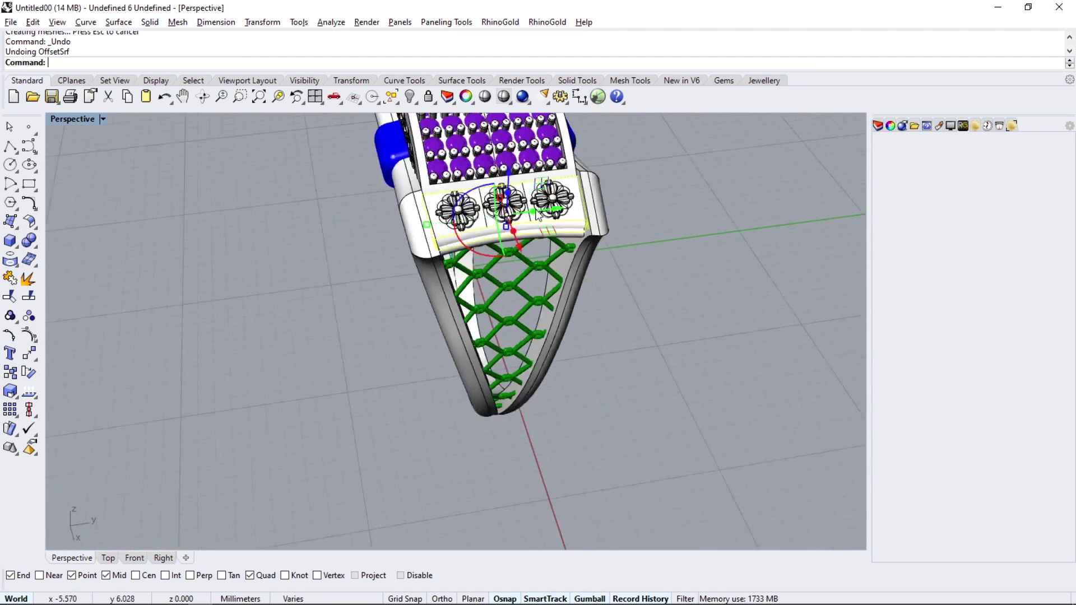
scroll(580, 219, up, 3)
Move the plate surface under the flowers off to the left.
click(370, 185)
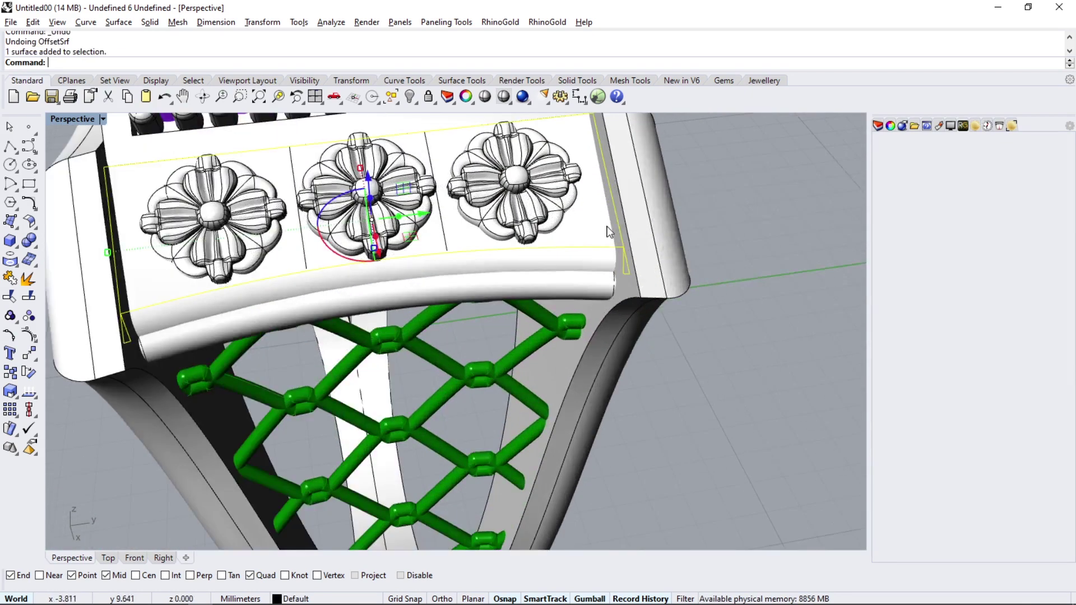
scroll(370, 185, down, 3)
drag(521, 244, 356, 262)
scroll(291, 248, up, 5)
scroll(337, 263, up, 3)
scroll(598, 153, down, 2)
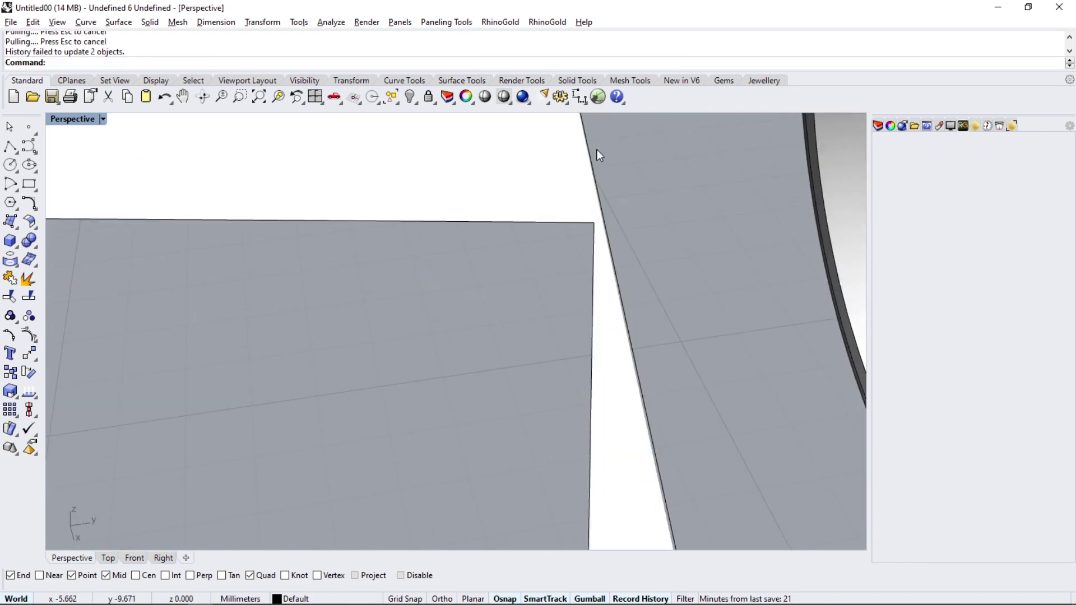
scroll(597, 203, up, 2)
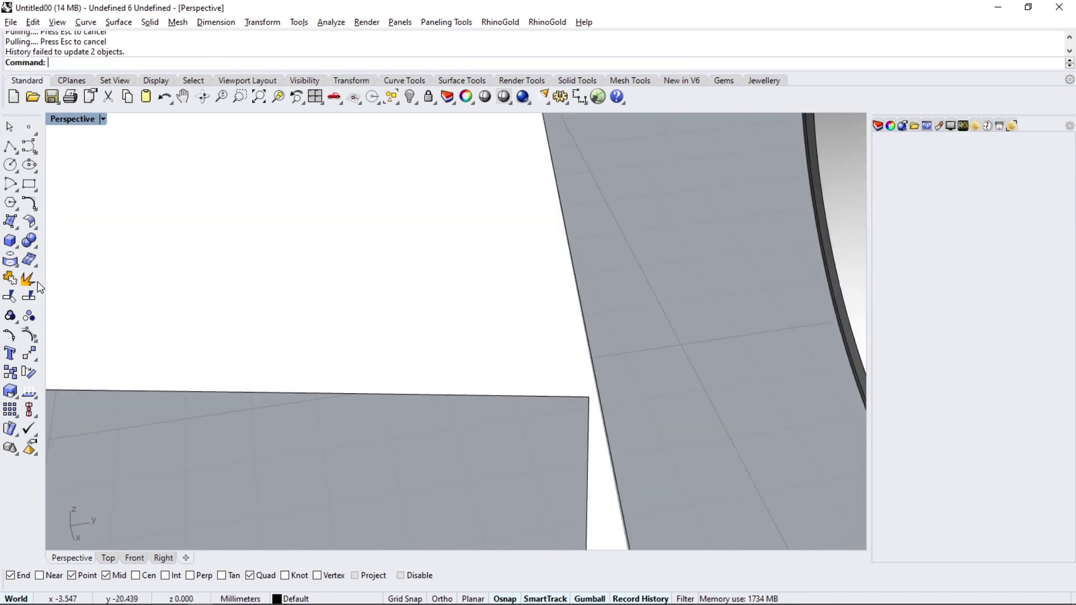
Draw a straight cutting line from the plate surface's corner across the surface.
click(19, 152)
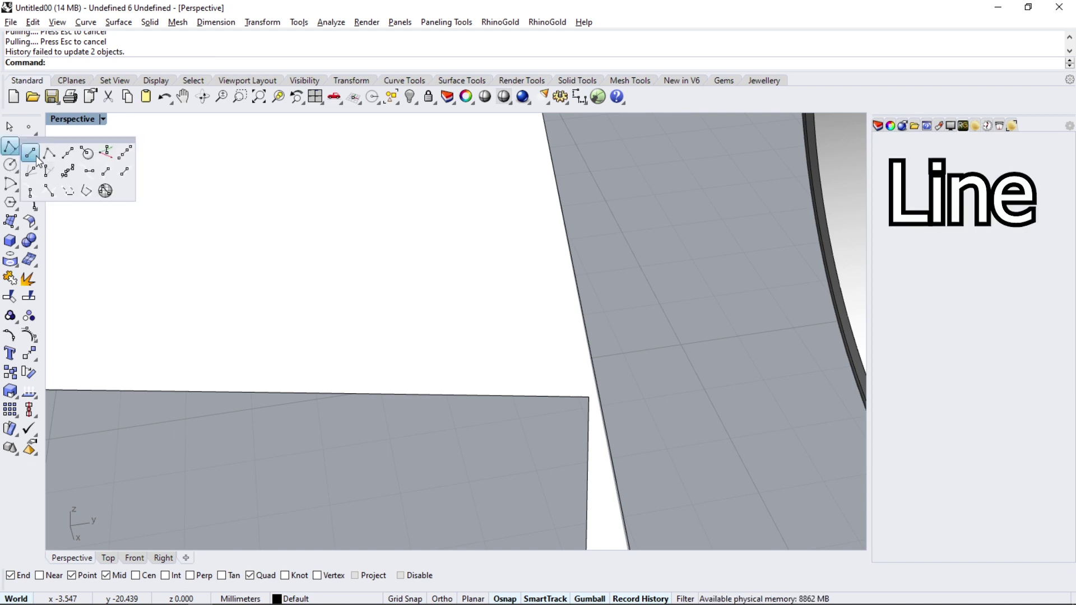
click(589, 397)
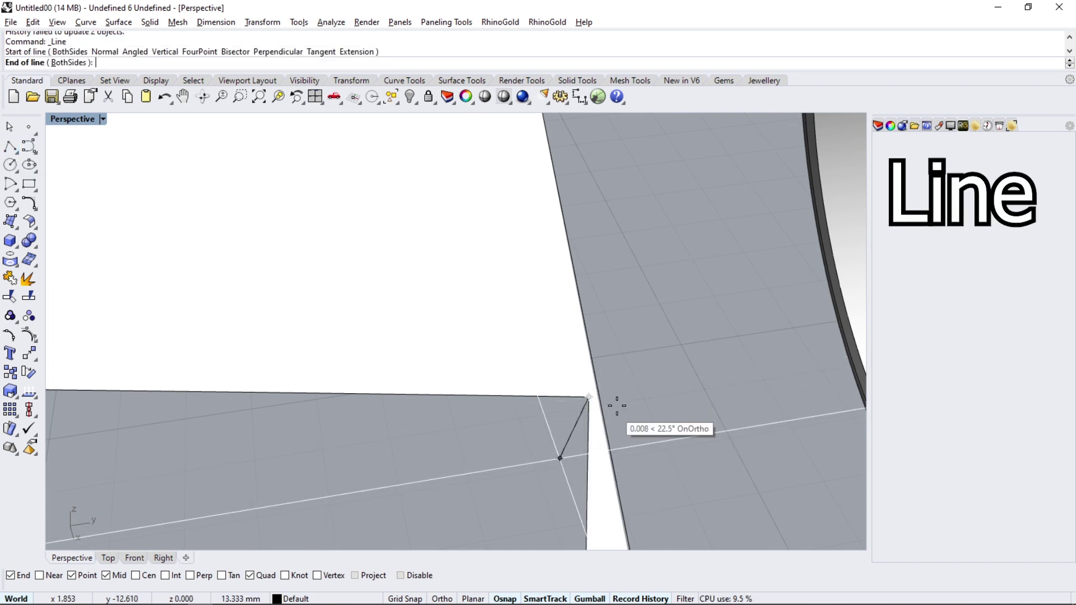
click(659, 386)
scroll(659, 384, down, 5)
key(ctrl+z)
scroll(662, 396, up, 3)
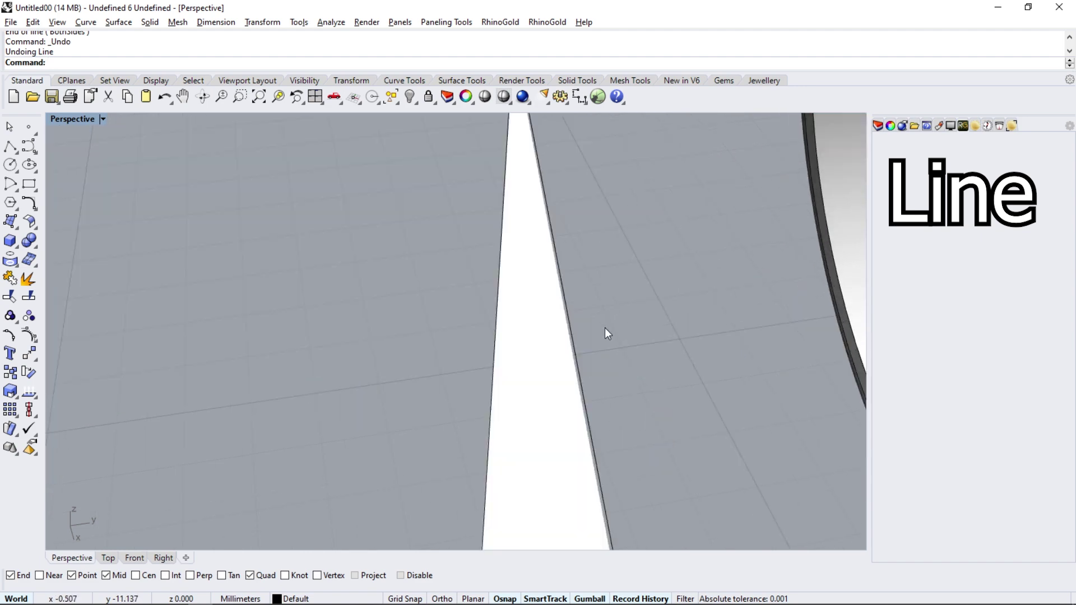
scroll(604, 328, down, 3)
key(Return)
click(601, 310)
scroll(637, 293, down, 3)
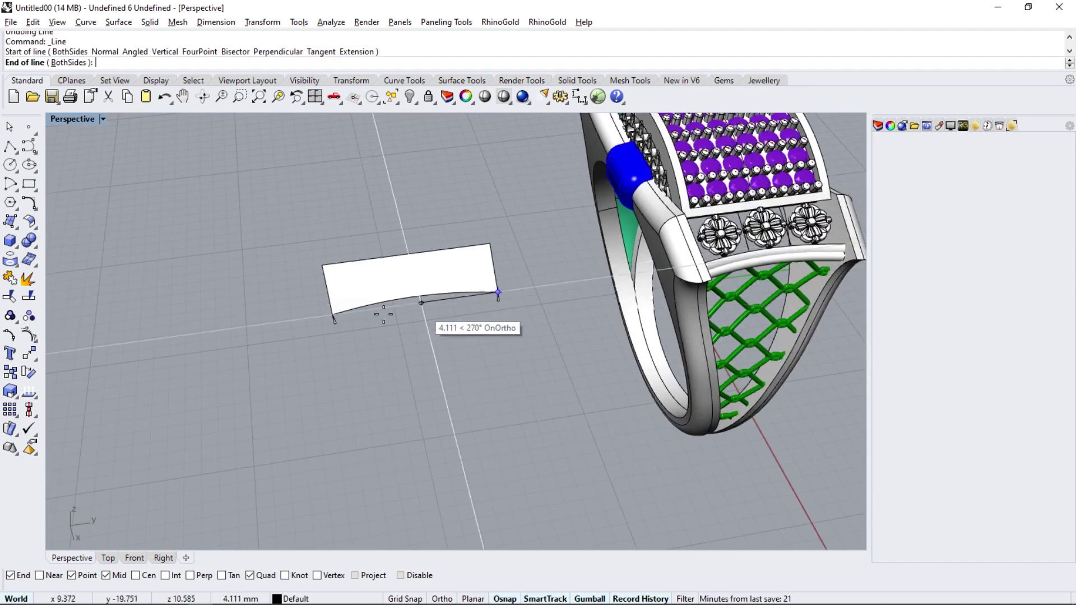
click(196, 333)
Trim away the two slivers below the line and delete the cutting line.
click(273, 331)
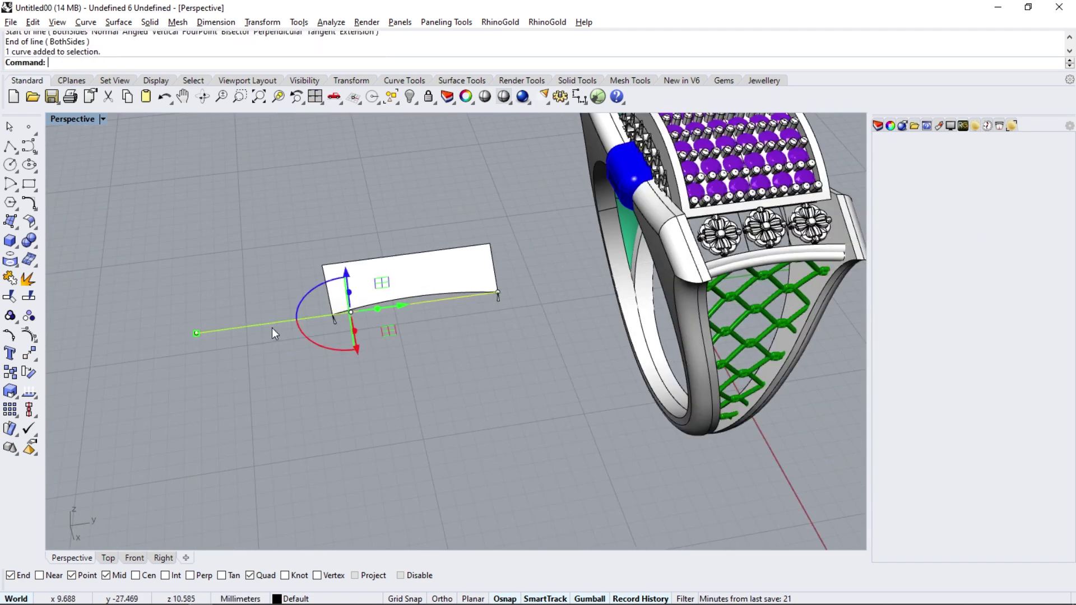
click(10, 296)
scroll(314, 315, up, 3)
click(304, 321)
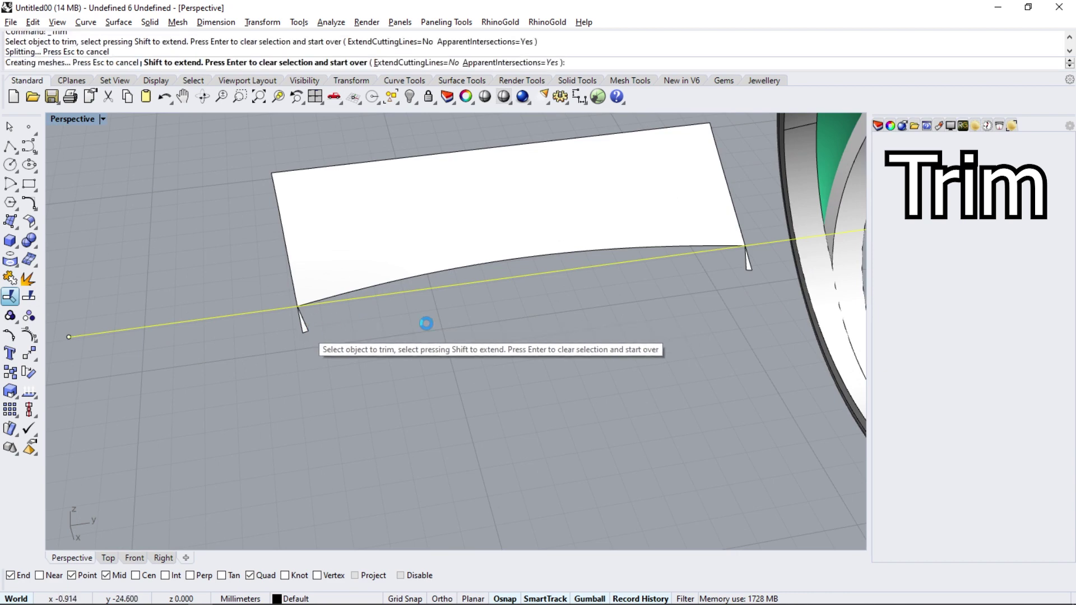
click(746, 260)
key(Return)
key(Delete)
scroll(490, 353, down, 3)
scroll(490, 353, down, 2)
Move the trimmed plate surface back onto the ring.
click(501, 319)
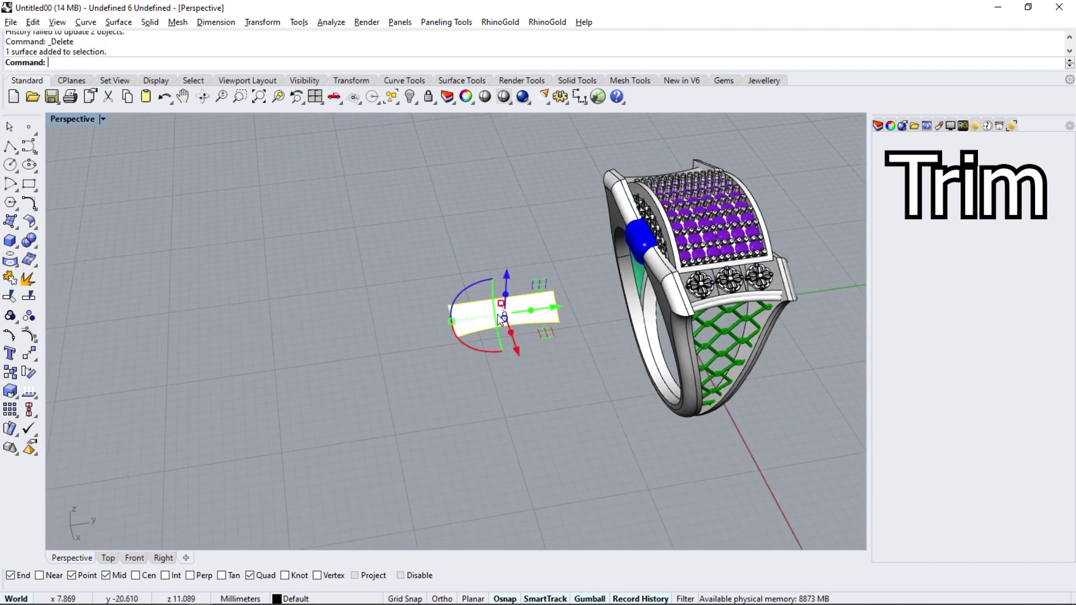
drag(554, 312, 796, 283)
scroll(796, 282, up, 3)
scroll(725, 328, up, 3)
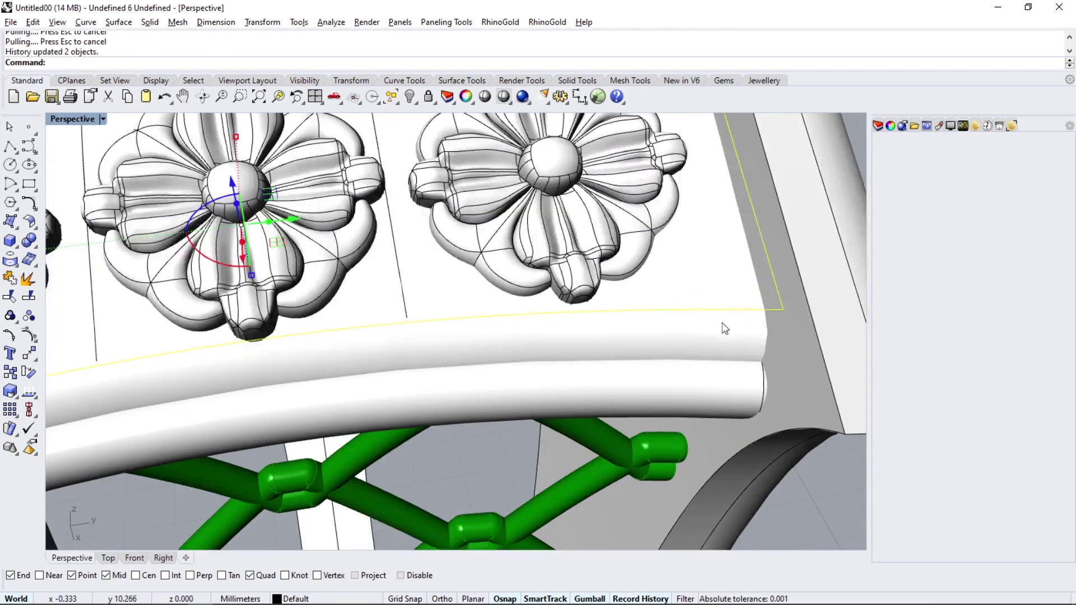
scroll(568, 306, down, 3)
Join the plate to the adjoining surface and offset the flower band 0.5 mm as a solid.
click(10, 278)
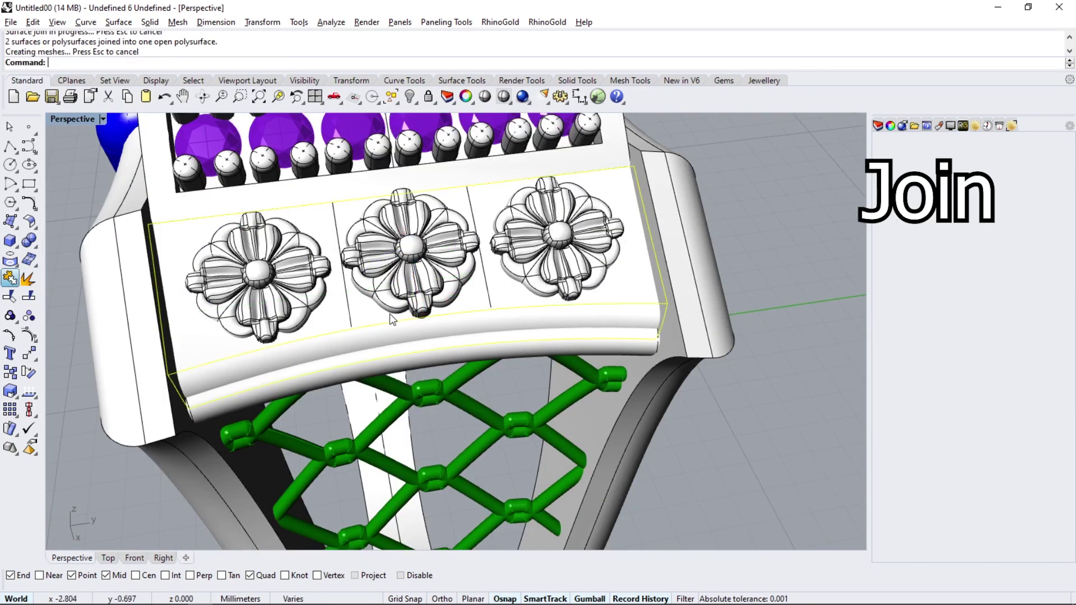
click(526, 320)
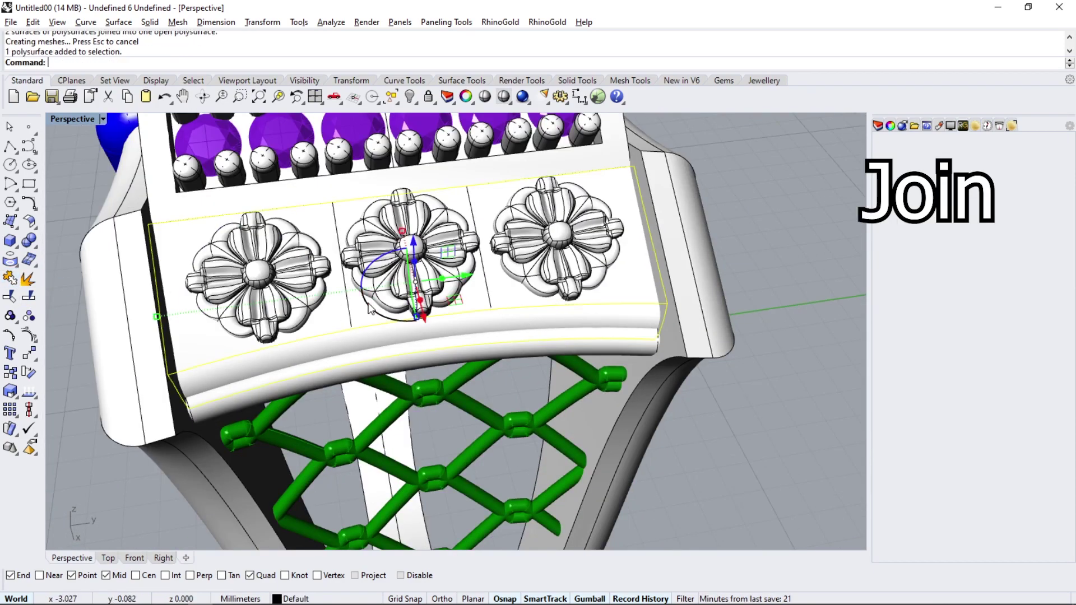
click(35, 236)
click(35, 228)
click(66, 246)
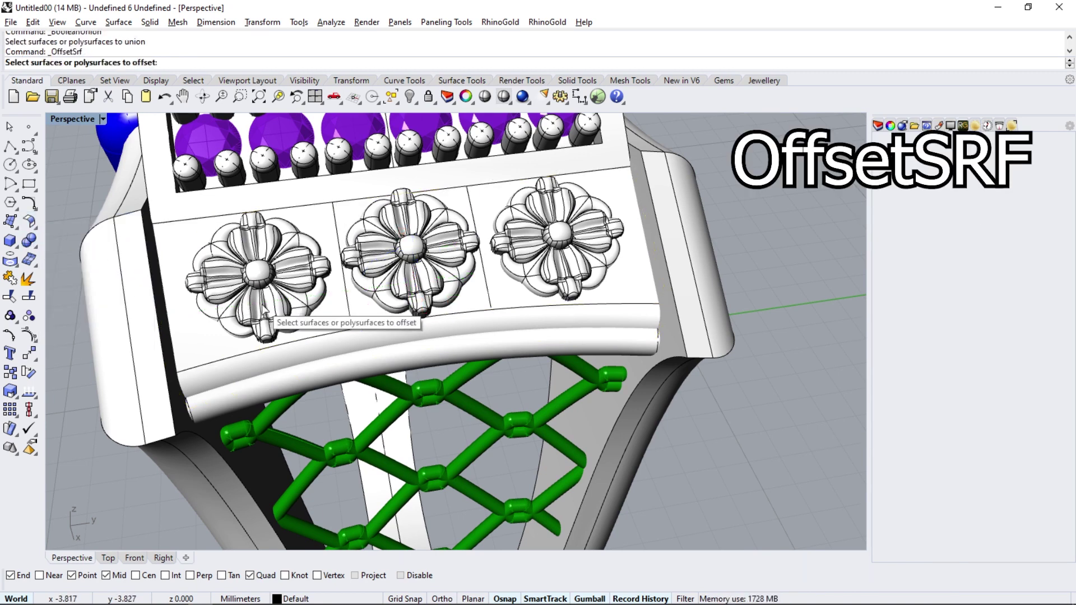
click(309, 332)
key(Return)
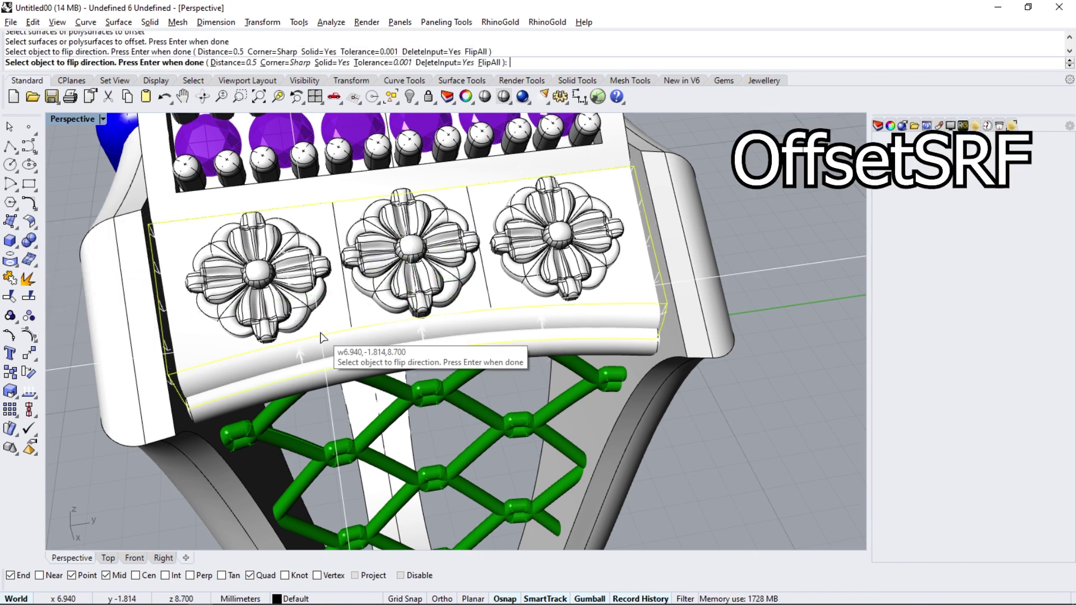
key(Return)
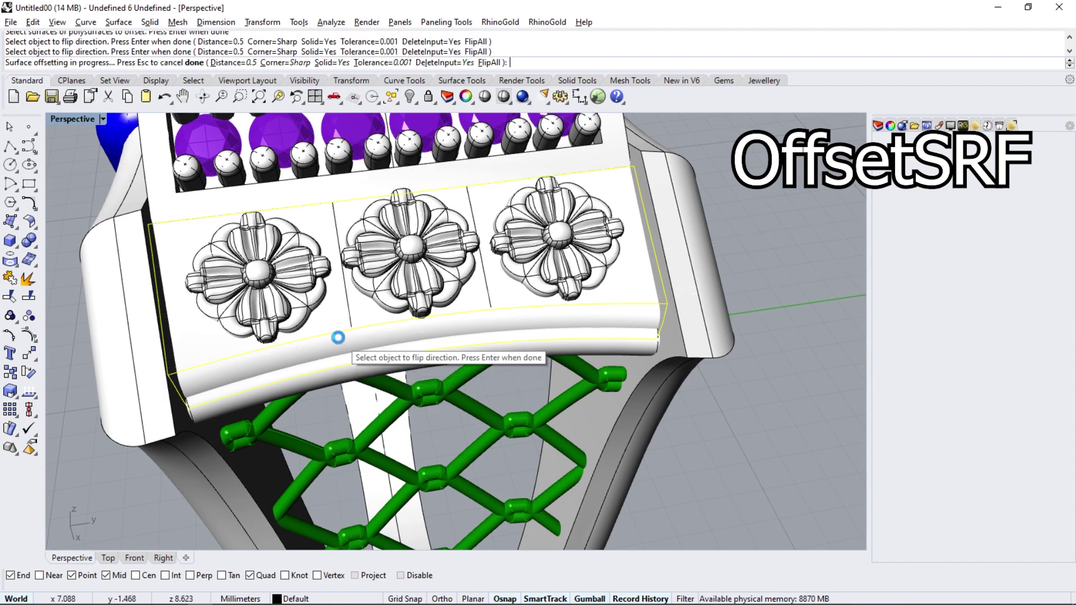
Inspect the result and select the new plate solid and the second solid.
mouse_move(339, 338)
right_down()
mouse_move(467, 227)
mouse_move(537, 117)
mouse_move(396, 294)
mouse_move(233, 301)
mouse_move(215, 269)
mouse_move(206, 286)
mouse_move(469, 337)
right_up()
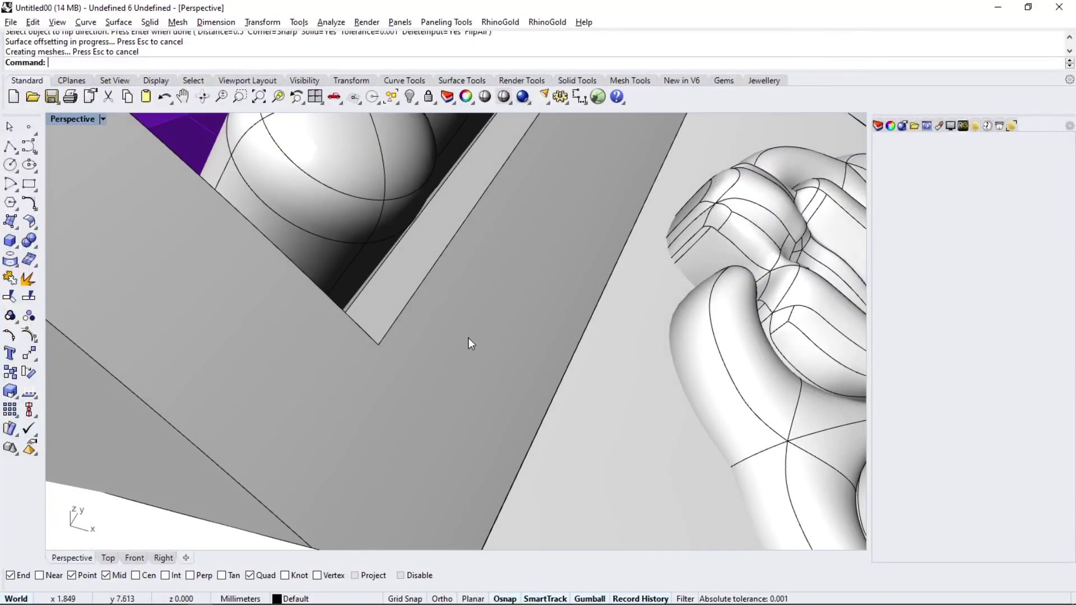
click(468, 337)
click(500, 449)
mouse_move(500, 449)
right_down()
mouse_move(572, 228)
mouse_move(675, 173)
mouse_move(533, 313)
mouse_move(516, 234)
mouse_move(550, 322)
mouse_move(480, 336)
mouse_move(421, 301)
mouse_move(394, 330)
mouse_move(433, 288)
mouse_move(516, 300)
mouse_move(528, 258)
mouse_move(536, 330)
mouse_move(412, 251)
mouse_move(471, 308)
mouse_move(465, 328)
right_up()
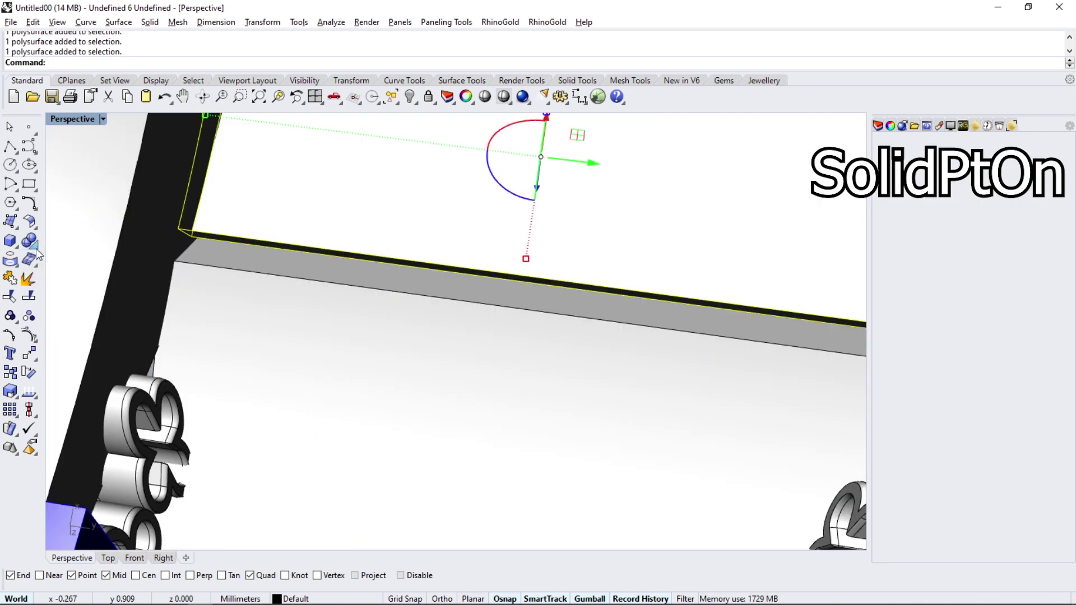
Turn on the thin strip's solid points and select its left and right end points.
click(36, 251)
click(70, 307)
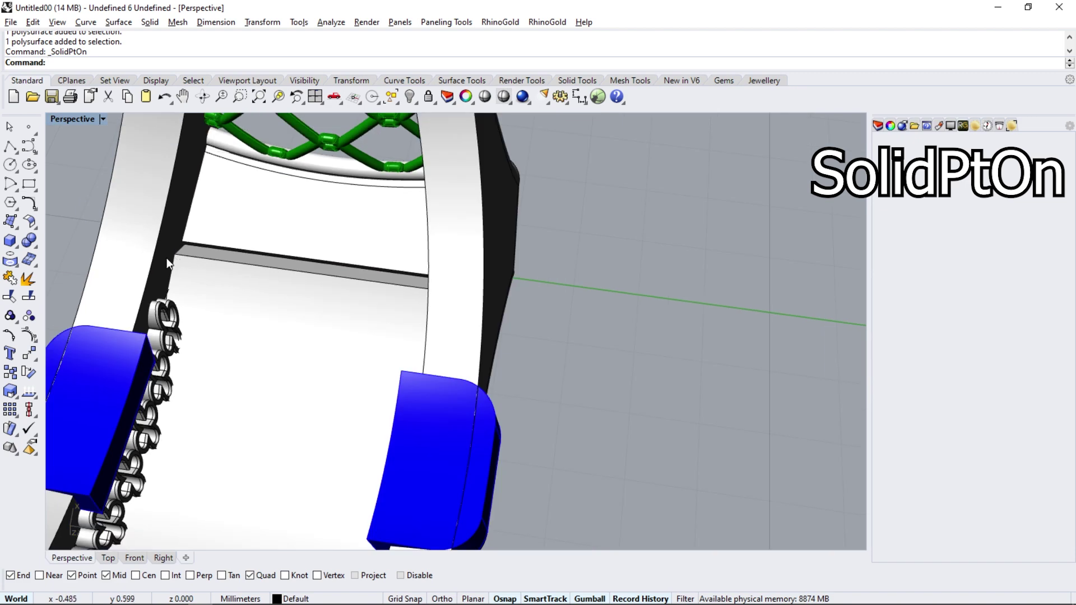
key(ctrl+alt+w)
scroll(153, 247, up, 2)
scroll(175, 244, up, 2)
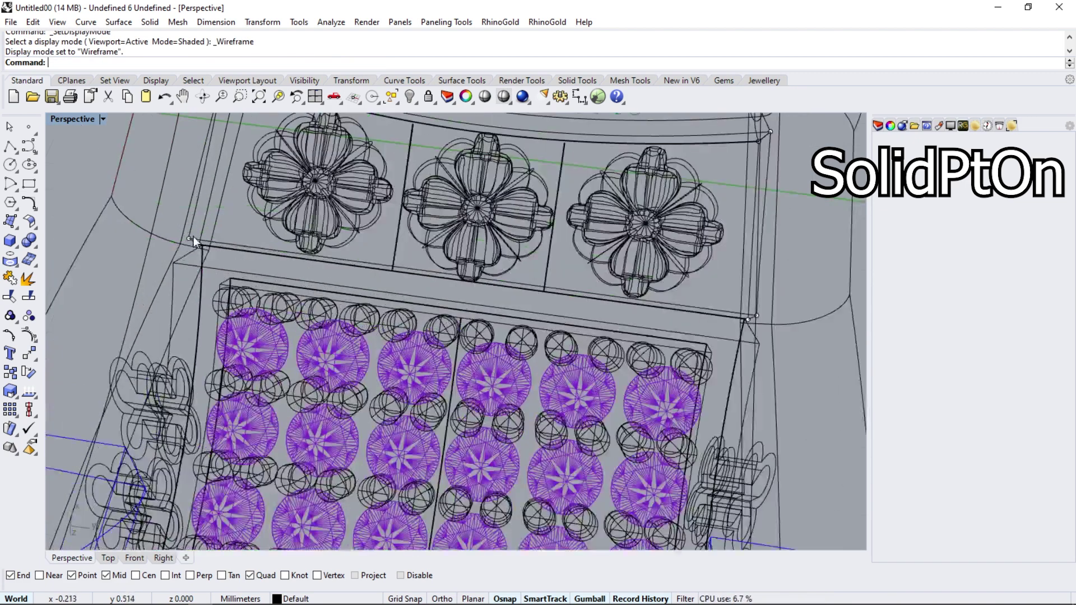
click(190, 239)
shift+click(755, 318)
key(ctrl+alt+s)
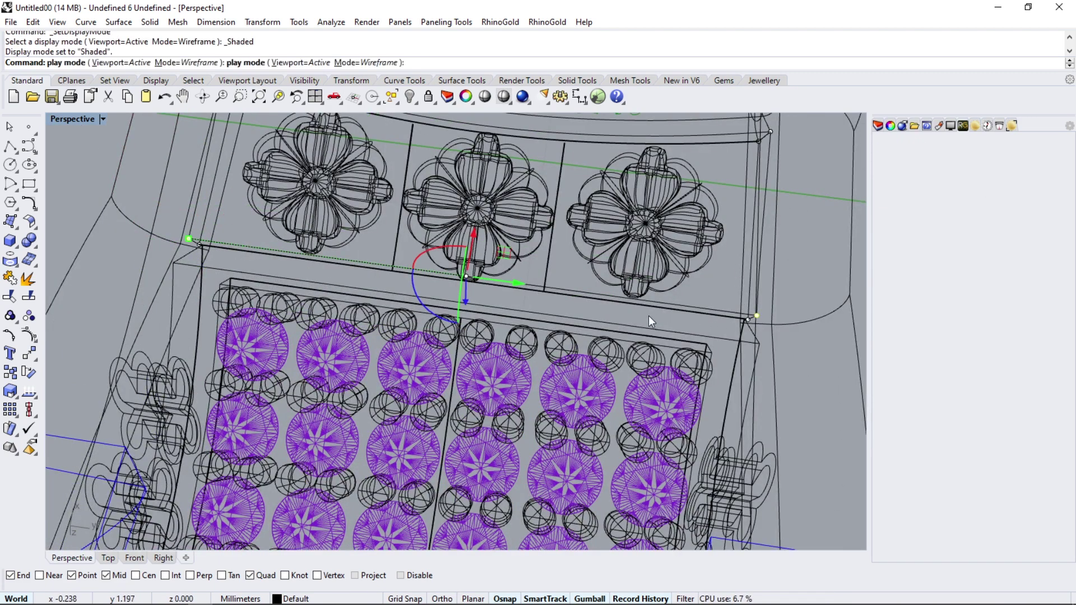
Move the strip's end points to reshape it, then select the ring's side section.
drag(474, 238, 469, 252)
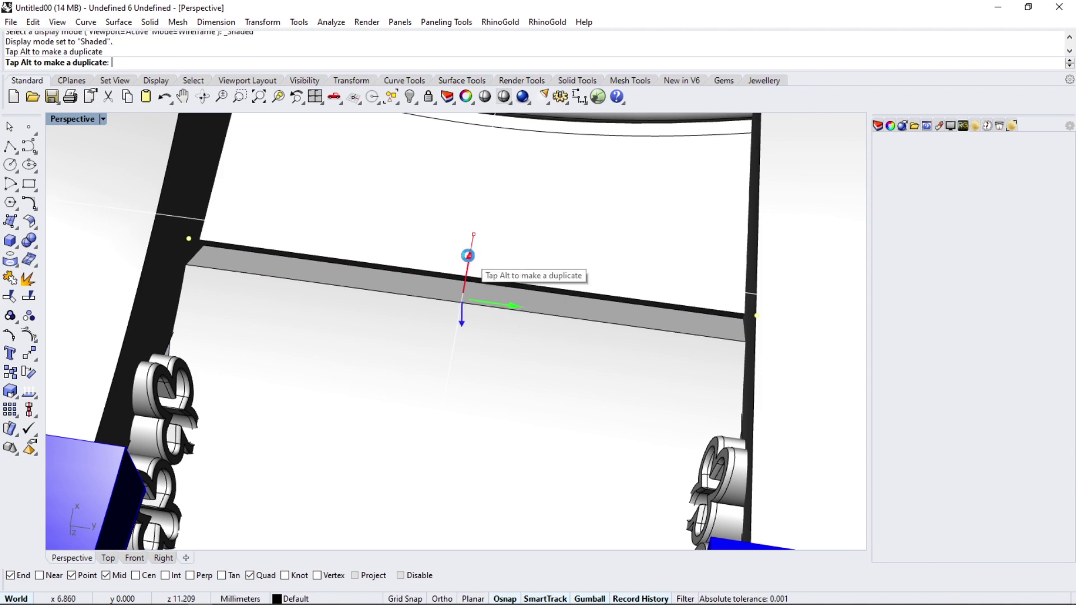
mouse_move(368, 307)
right_down()
mouse_move(446, 241)
mouse_move(492, 275)
right_up()
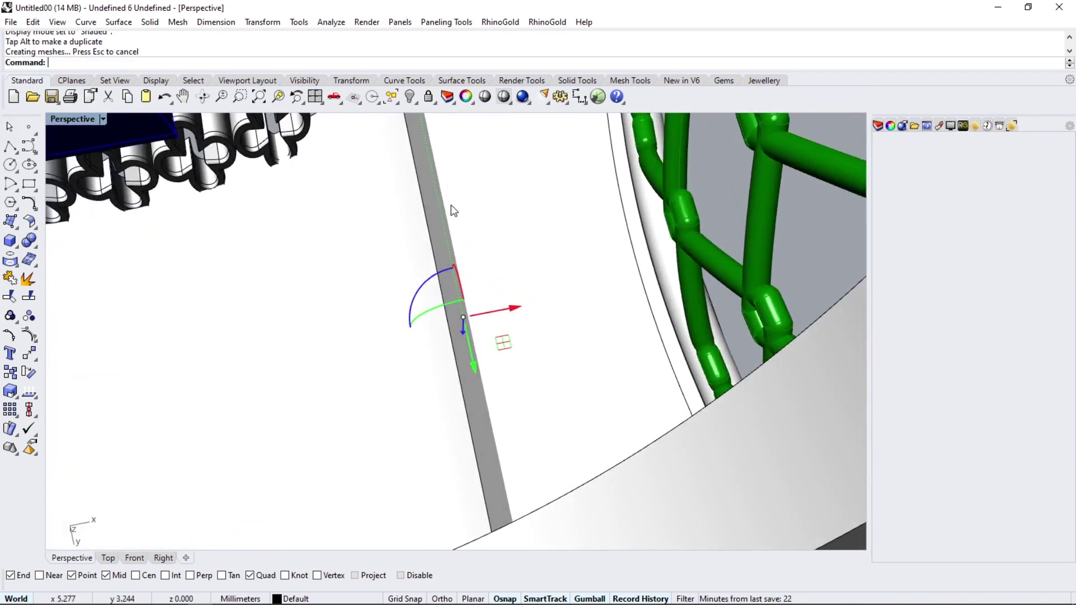
scroll(454, 211, down, 5)
right_drag(454, 211, 401, 162)
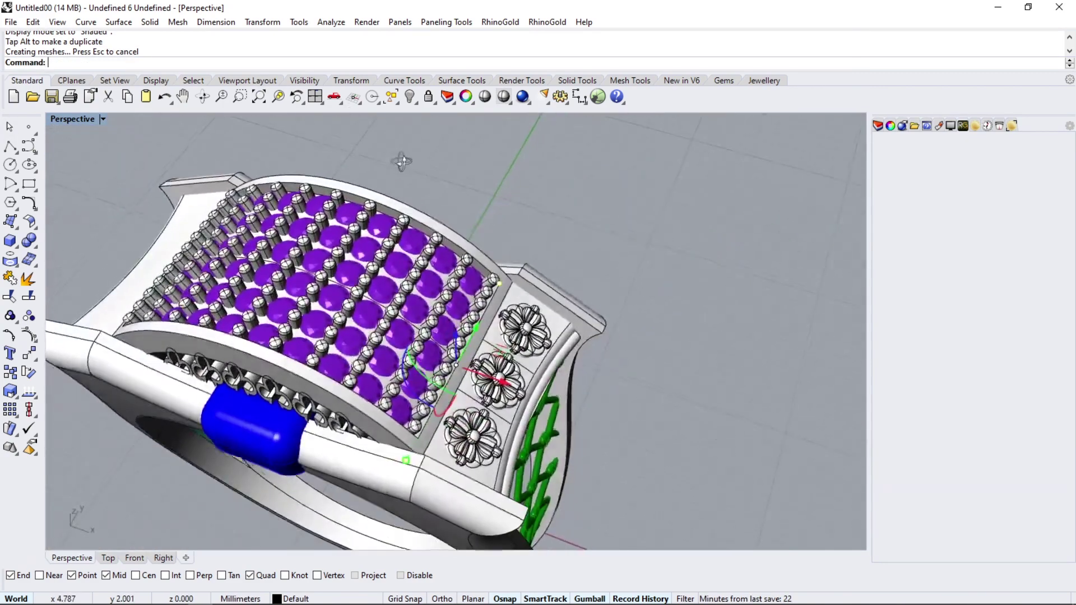
click(631, 352)
scroll(533, 298, down, 3)
mouse_move(533, 299)
right_down()
mouse_move(498, 394)
mouse_move(364, 372)
right_up()
click(364, 371)
Delete the side section and window-select this side's rosette plates and lattice, minus one polysurface.
key(Delete)
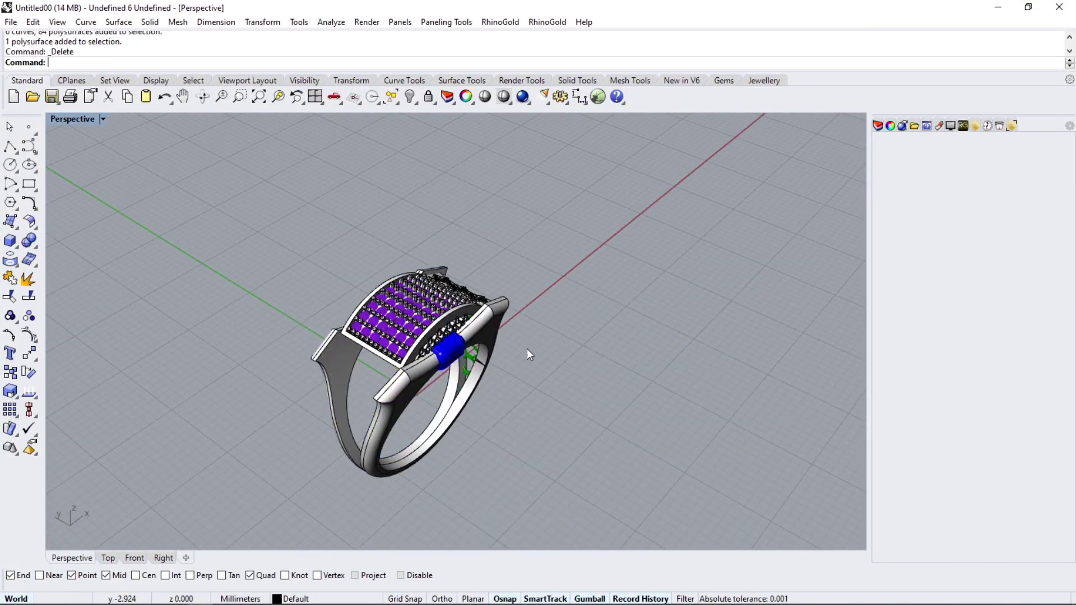
right_drag(527, 349, 381, 308)
drag(436, 506, 651, 304)
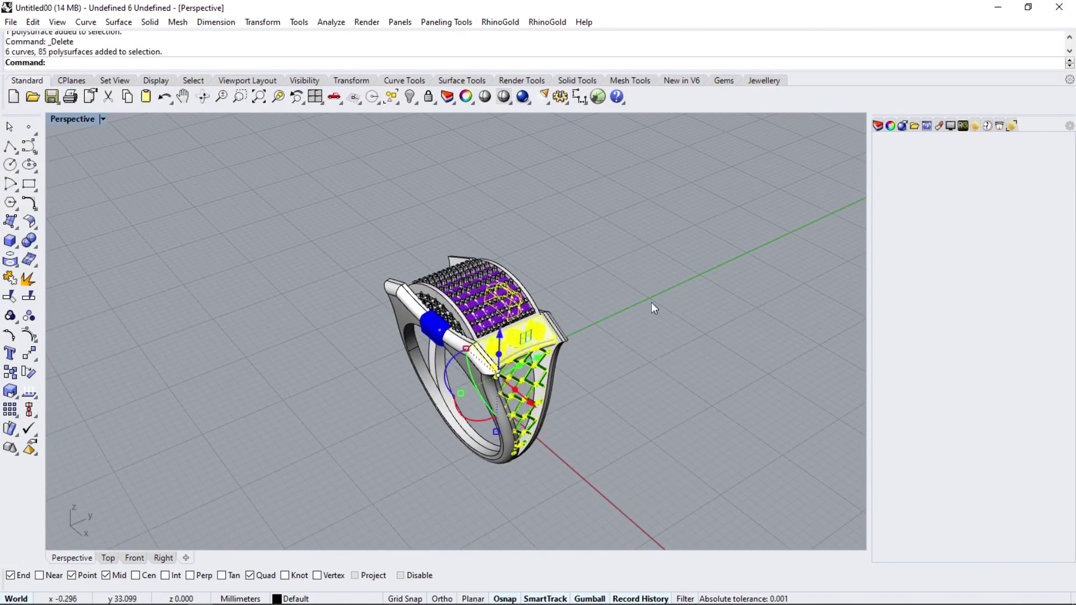
scroll(651, 302, up, 2)
ctrl+click(449, 316)
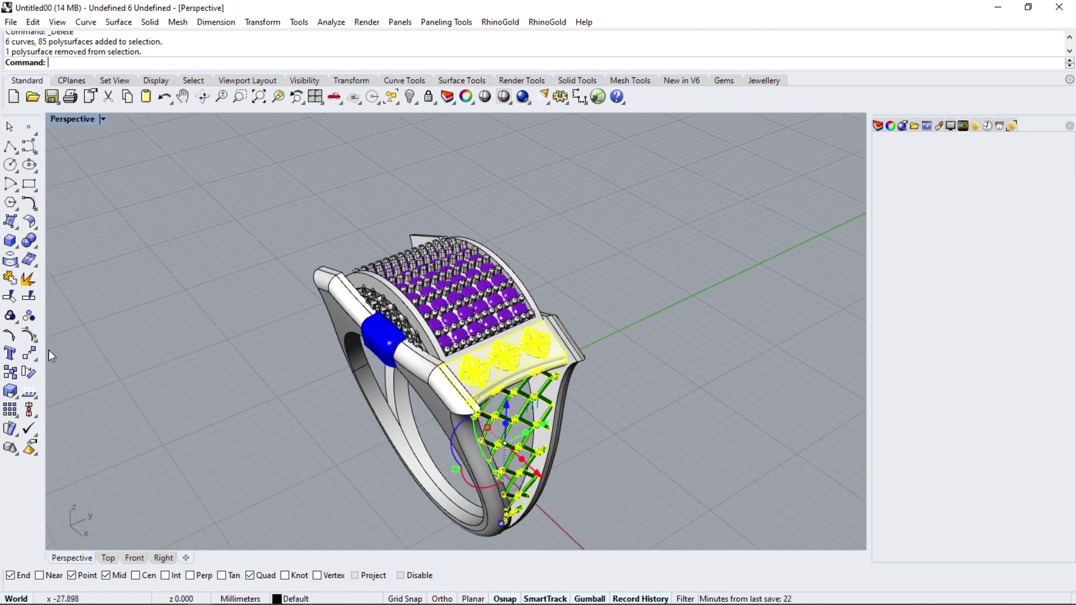
Mirror a copy of the selected side parts across the Y axis.
click(35, 367)
click(147, 372)
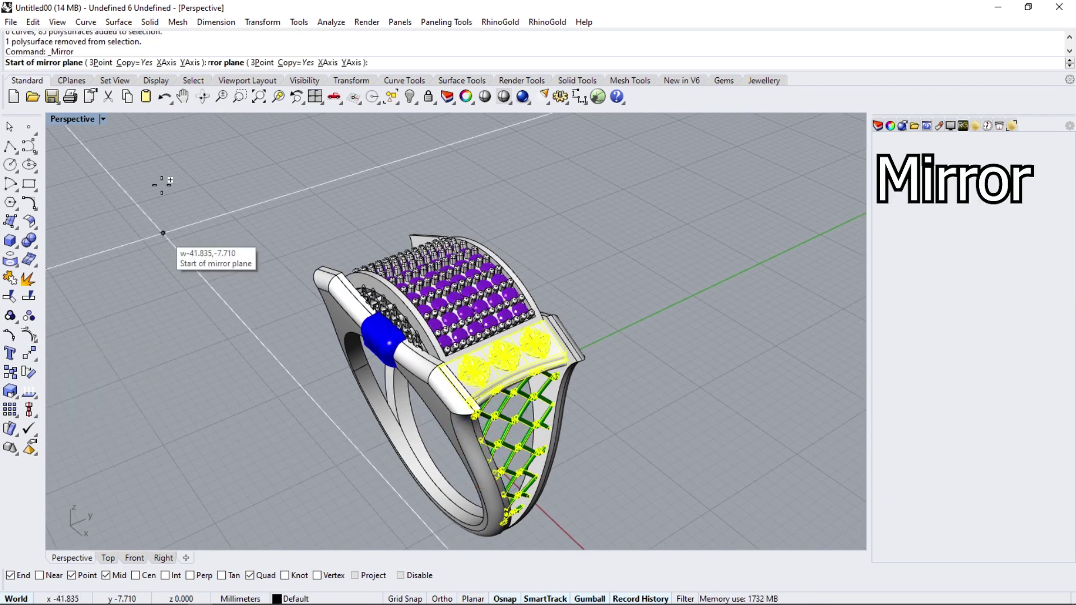
click(190, 62)
mouse_move(218, 345)
right_down()
mouse_move(599, 255)
mouse_move(457, 298)
mouse_move(437, 240)
right_up()
scroll(469, 304, up, 6)
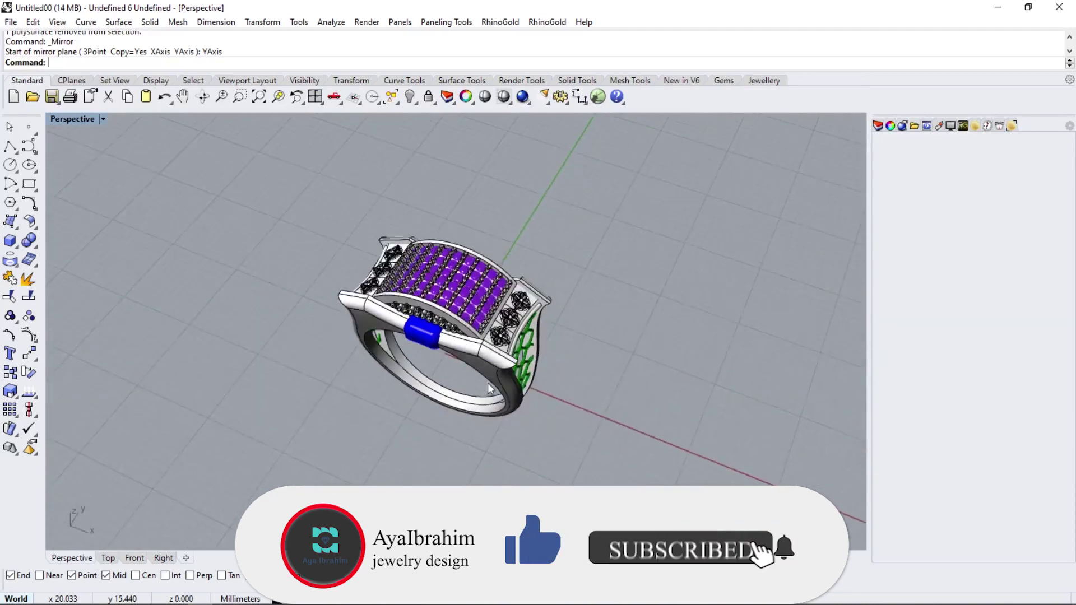
Select every row of purple pavé stones and group them.
click(445, 285)
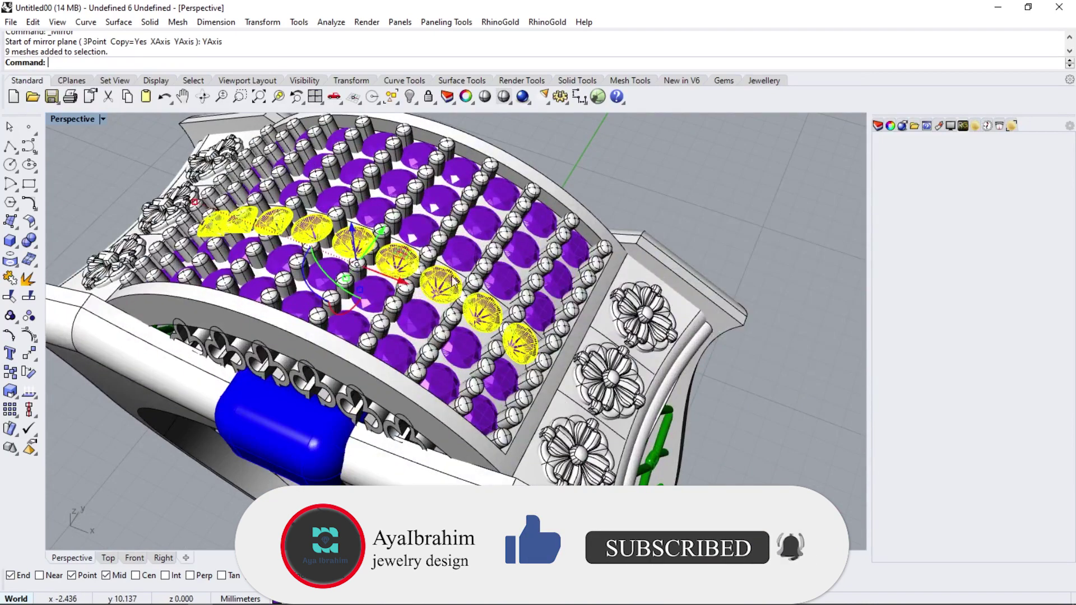
shift+click(472, 255)
shift+click(503, 200)
shift+click(424, 323)
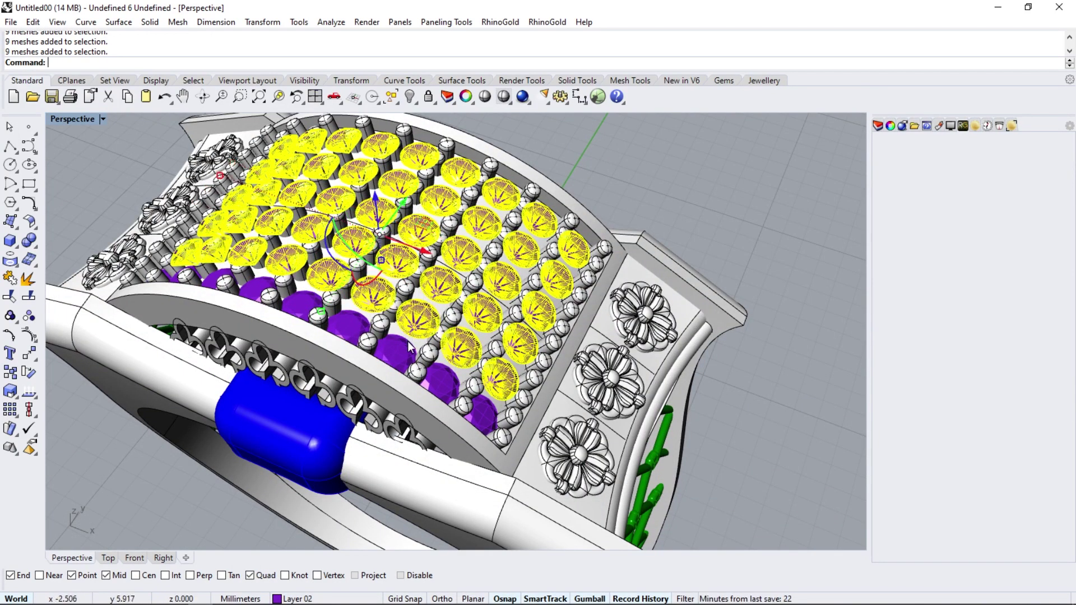
shift+click(426, 352)
key(Return)
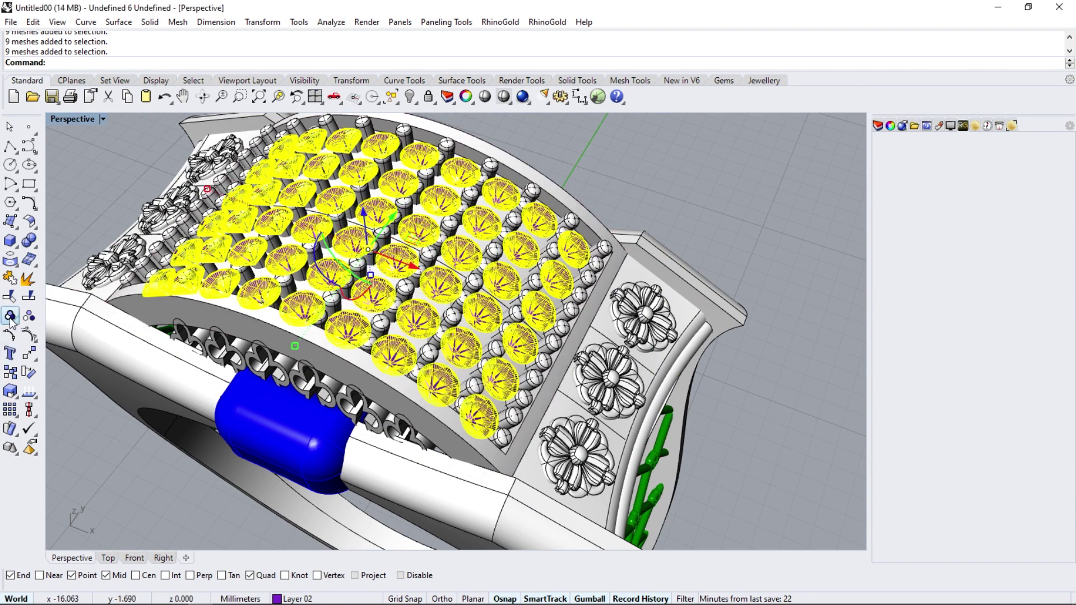
click(11, 317)
Generate CutterStudio seat cutters and boolean-subtract them from the pavé top plate.
click(757, 81)
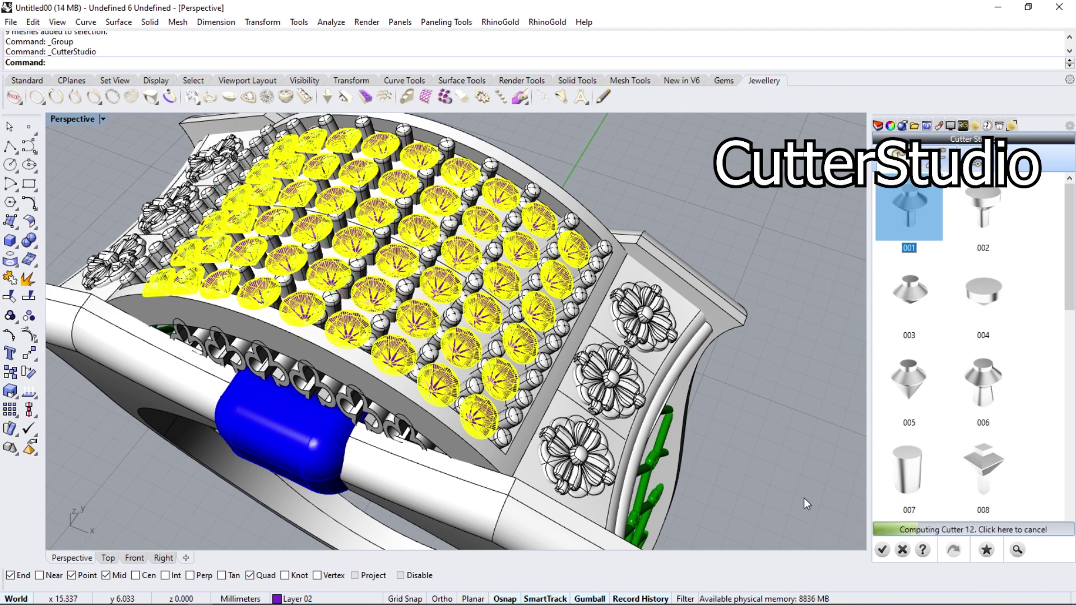
click(882, 550)
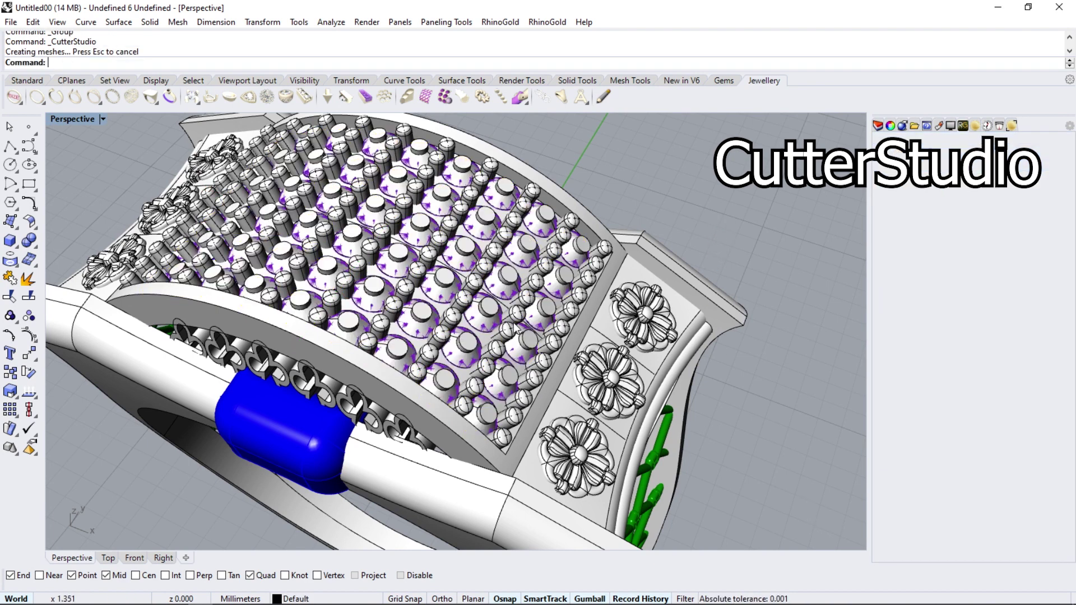
click(609, 252)
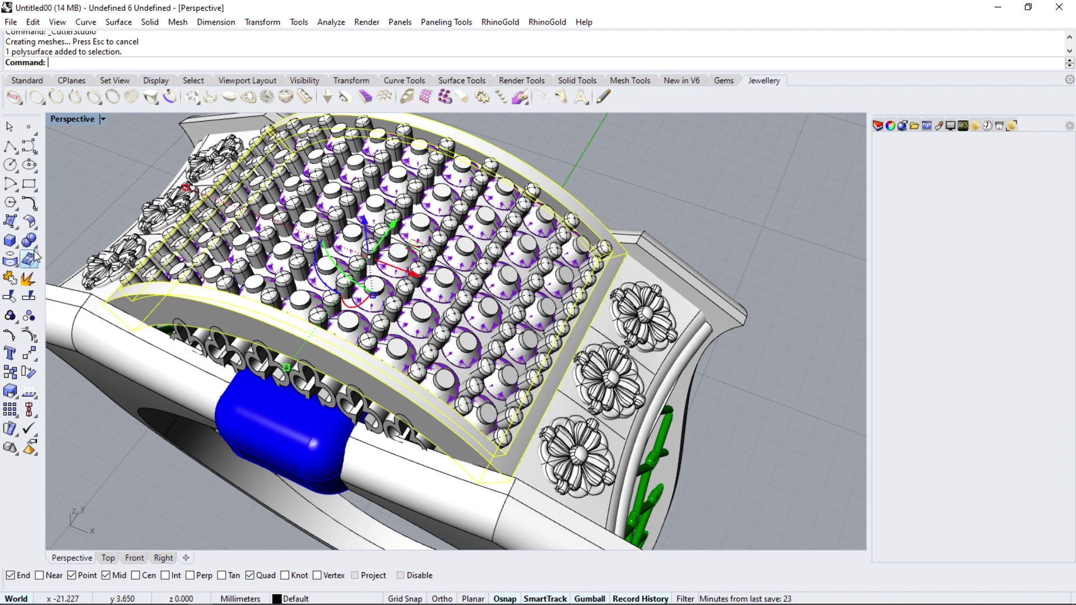
click(34, 253)
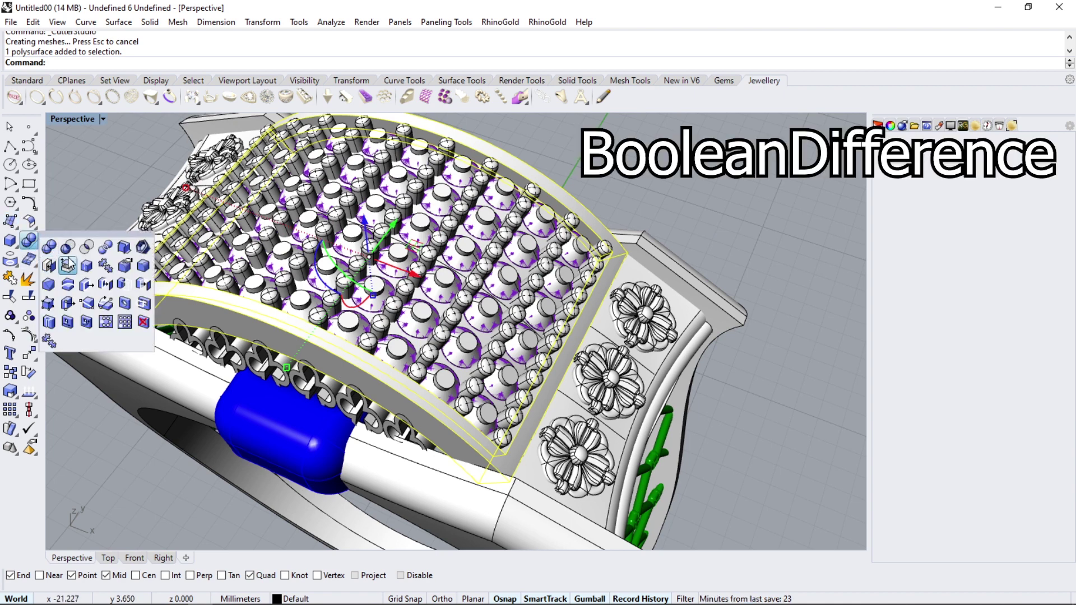
click(331, 268)
key(Return)
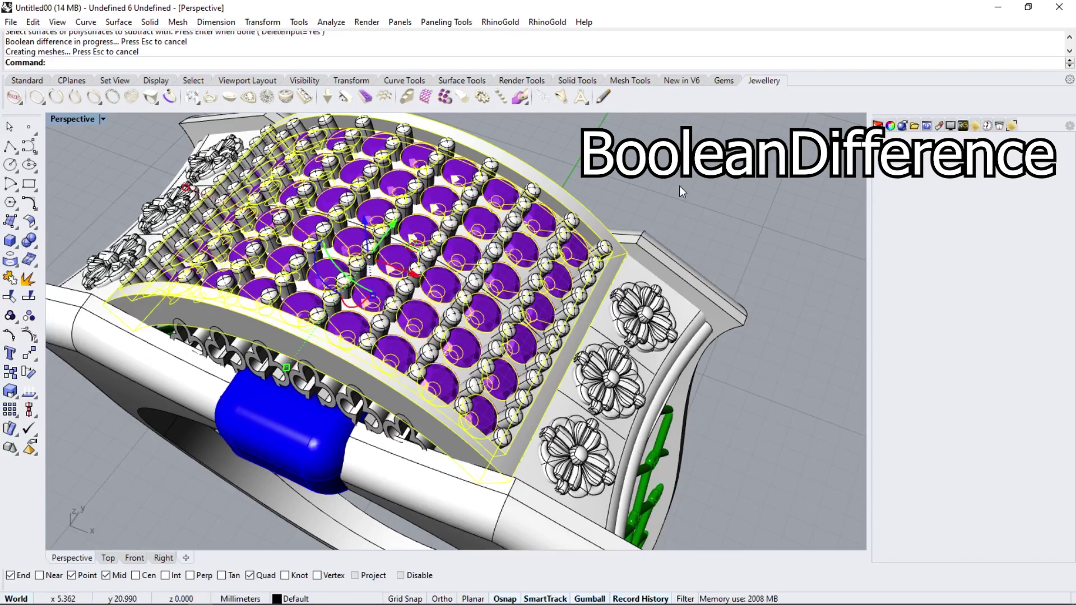
scroll(680, 186, down, 5)
mouse_move(426, 336)
right_down()
mouse_move(430, 296)
mouse_move(502, 294)
right_up()
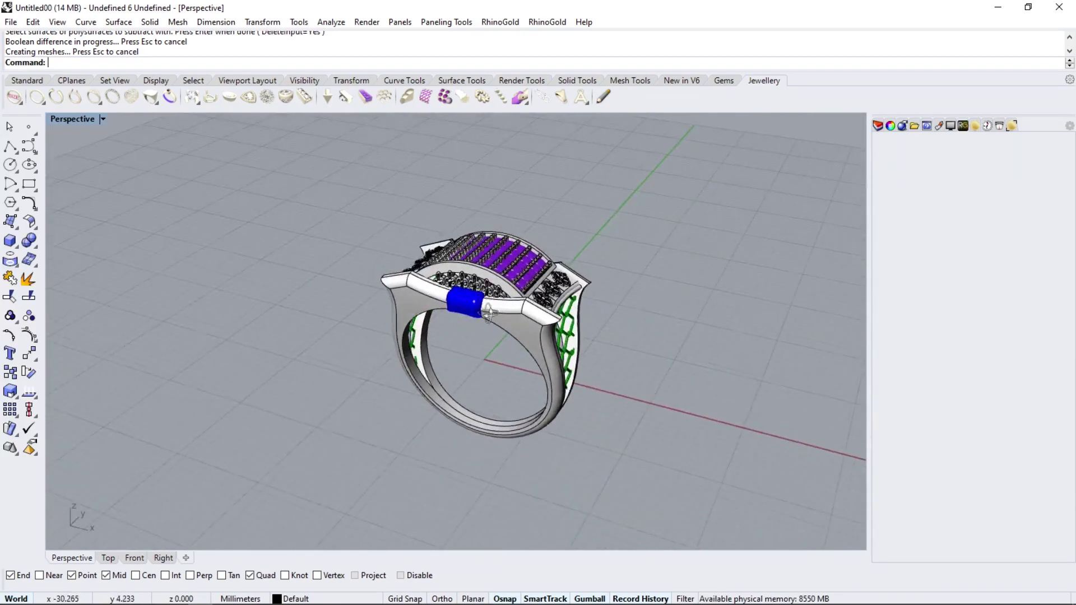
Lock the 54 purple stones.
scroll(503, 294, up, 5)
click(502, 299)
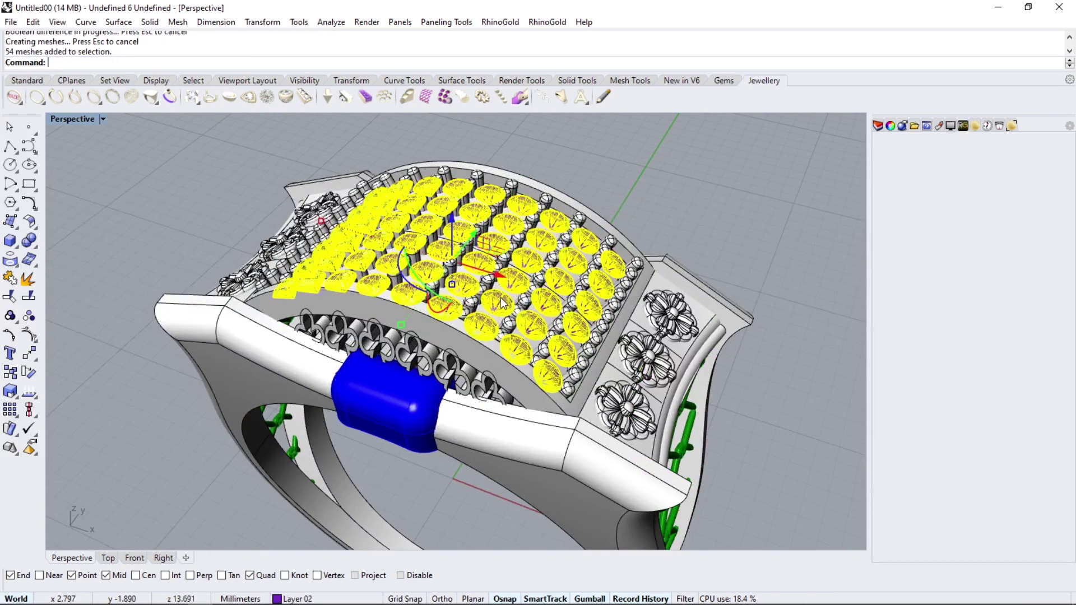
click(19, 82)
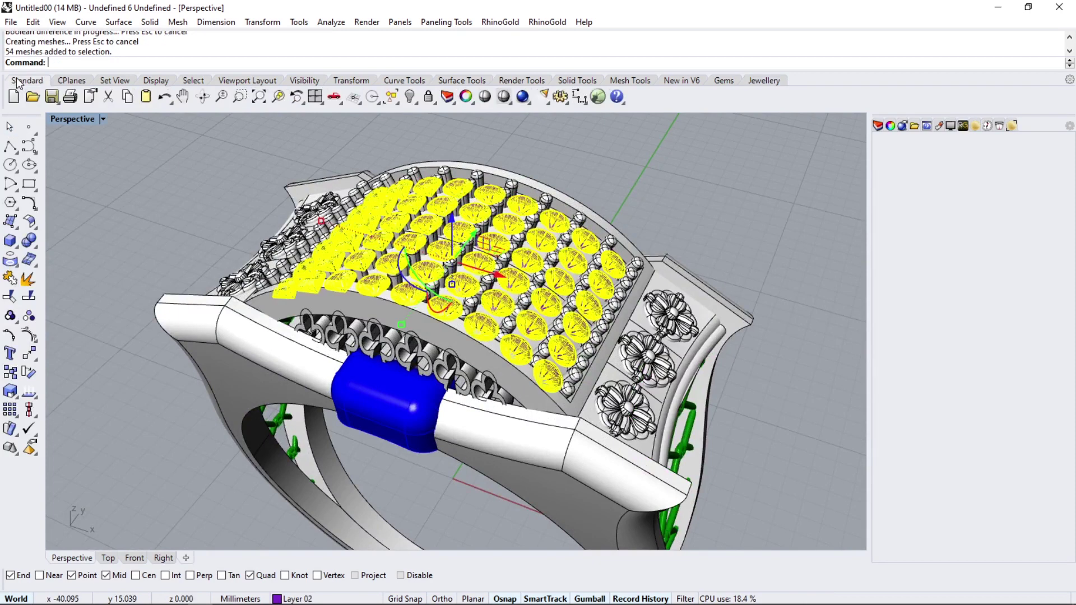
click(430, 100)
Select all ring parts and run ShowEdges, which reports 10508 edges with no naked edges.
scroll(469, 247, down, 5)
scroll(427, 386, down, 2)
key(ctrl+a)
scroll(416, 344, up, 2)
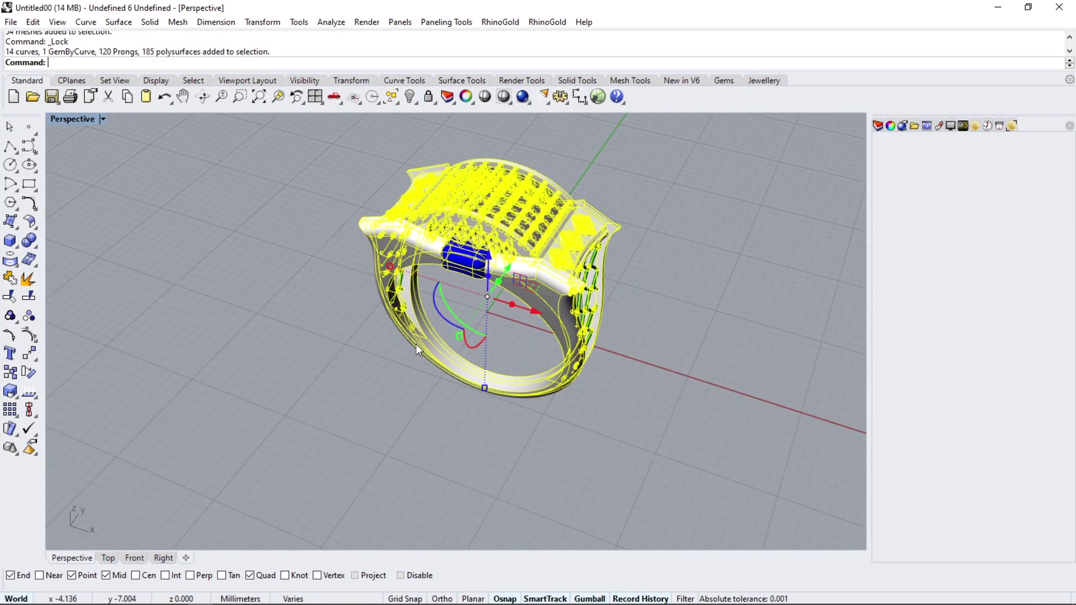
click(37, 396)
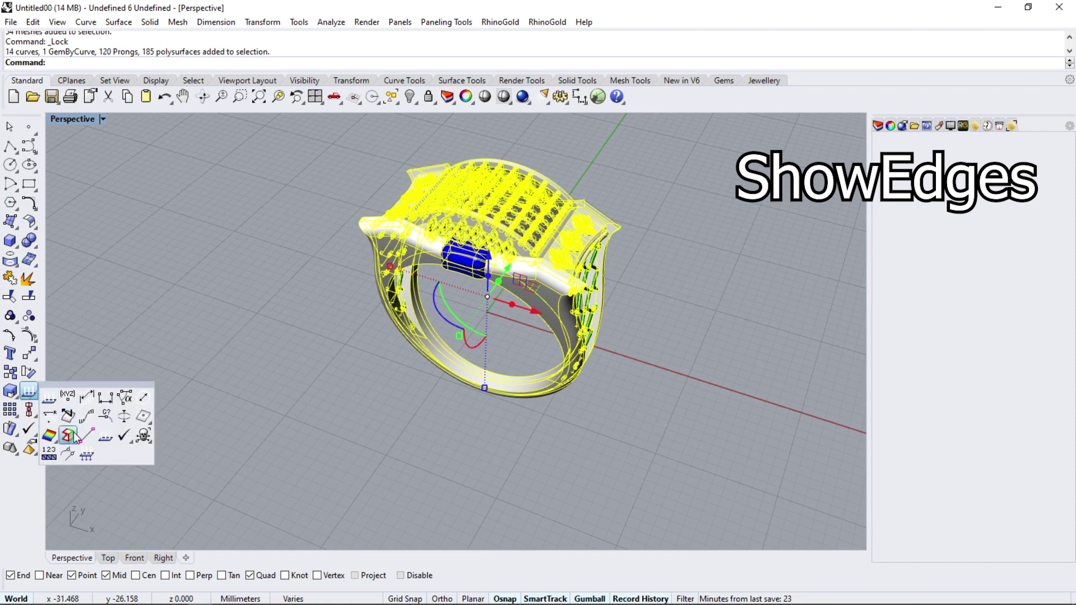
click(77, 437)
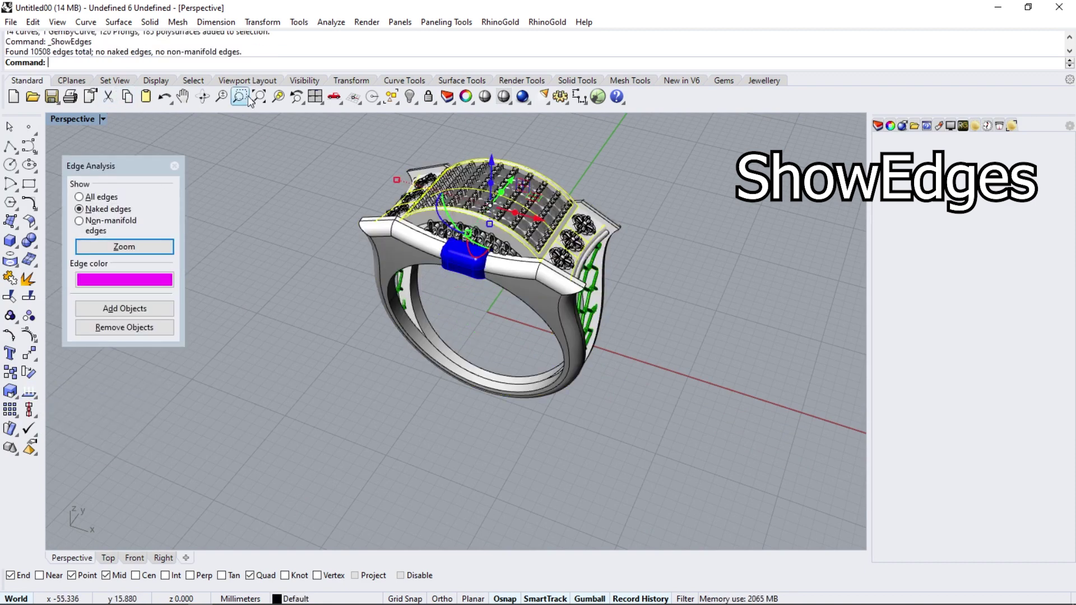
Close the Edge Analysis dialog and orbit around the finished ring.
click(174, 166)
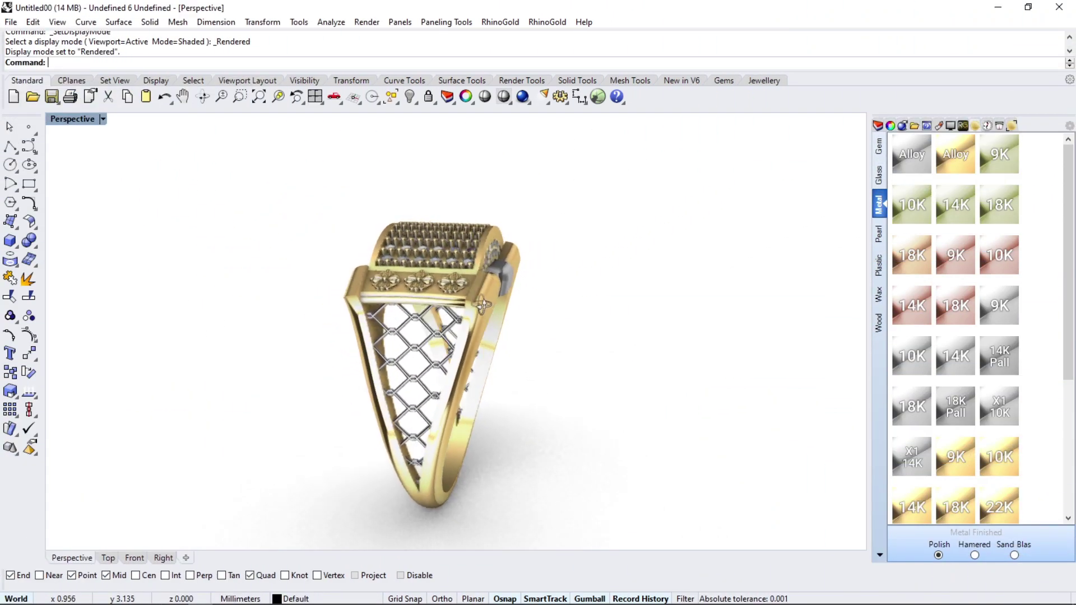
mouse_move(483, 305)
right_down()
mouse_move(675, 312)
mouse_move(694, 347)
mouse_move(688, 385)
mouse_move(583, 334)
mouse_move(561, 342)
mouse_move(405, 311)
mouse_move(196, 297)
right_up()
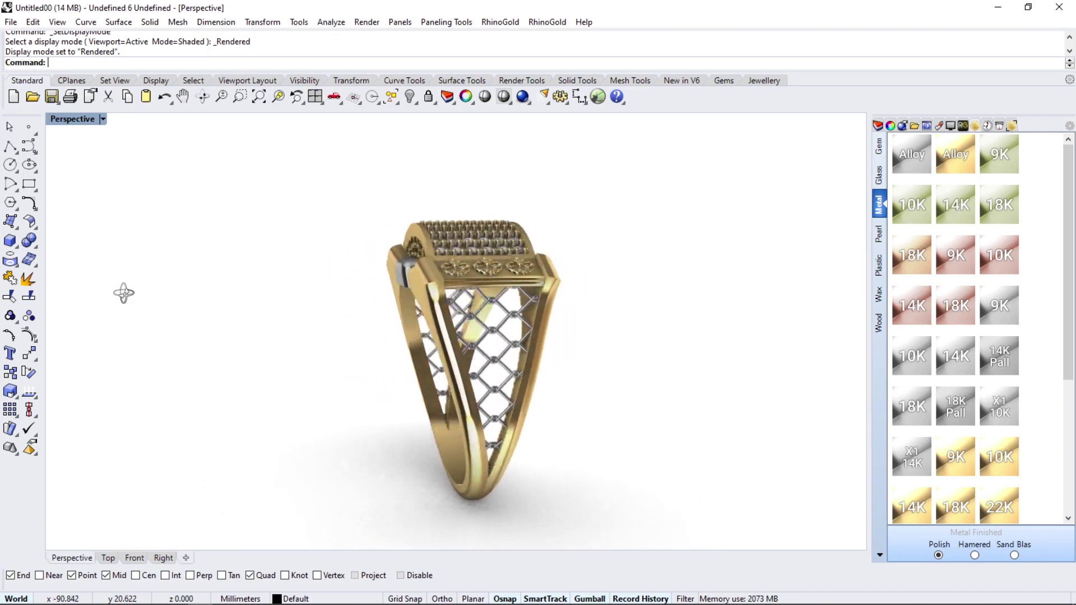